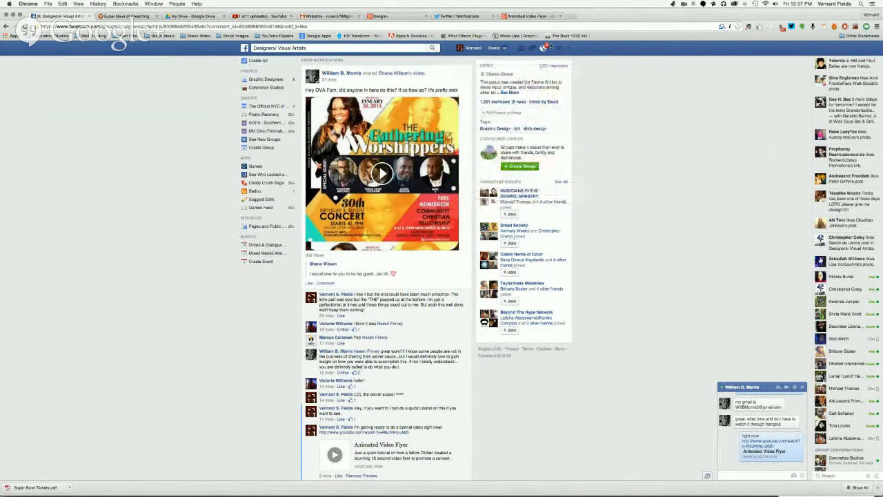
- Search Google Images for "music concert flyer" in a new browser tab
{"action": "left_click", "coordinate": [572, 17]}
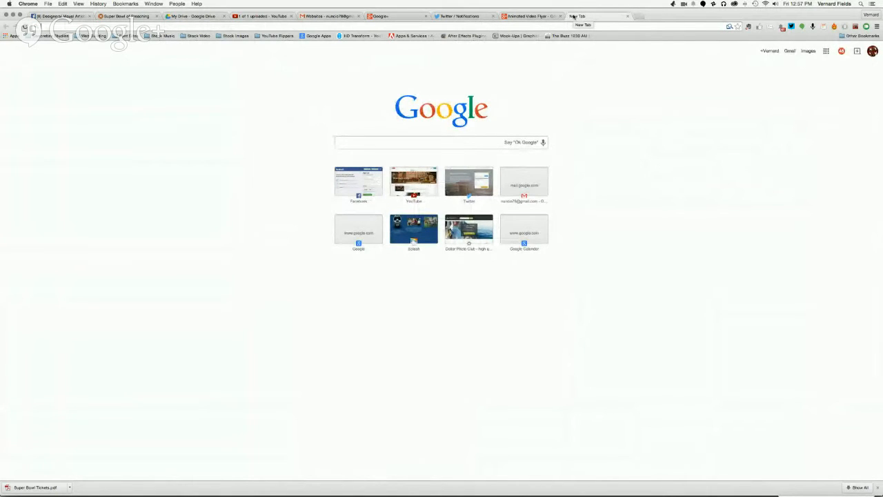
{"action": "type", "text": "music concerts"}
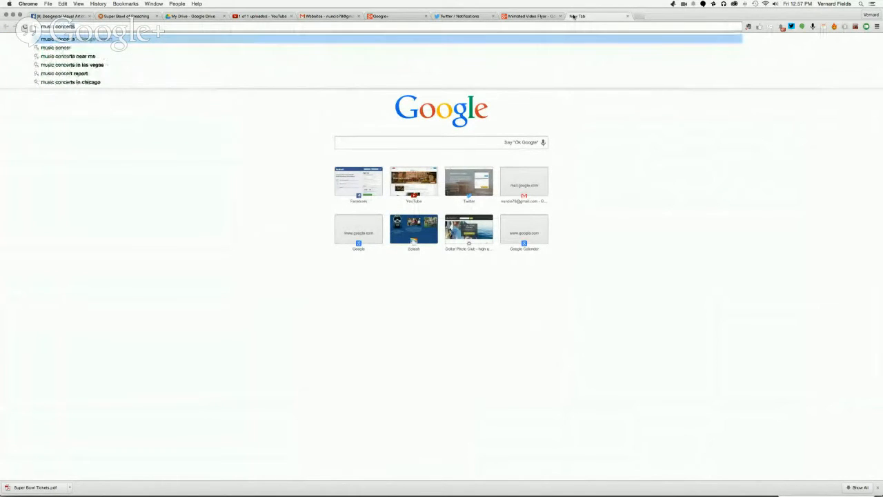
{"action": "key", "text": "BackSpace"}
{"action": "type", "text": "flyer"}
{"action": "key", "text": "Return"}
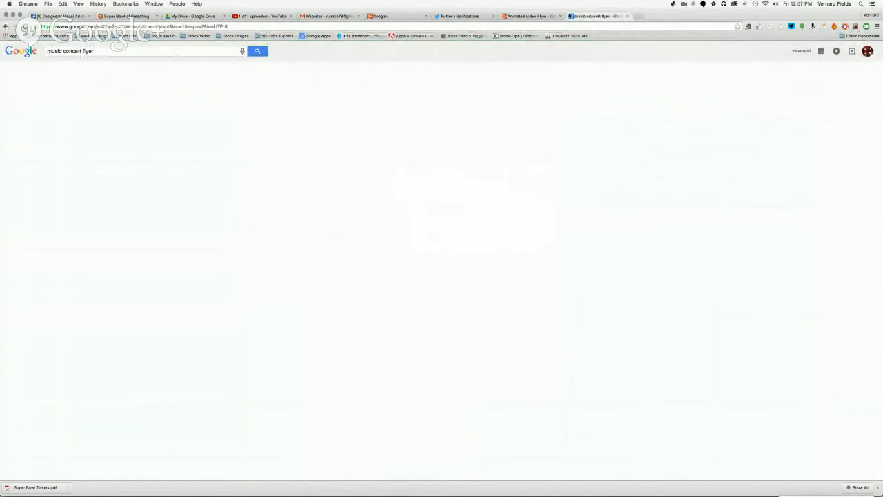
{"action": "left_click", "coordinate": [75, 71]}
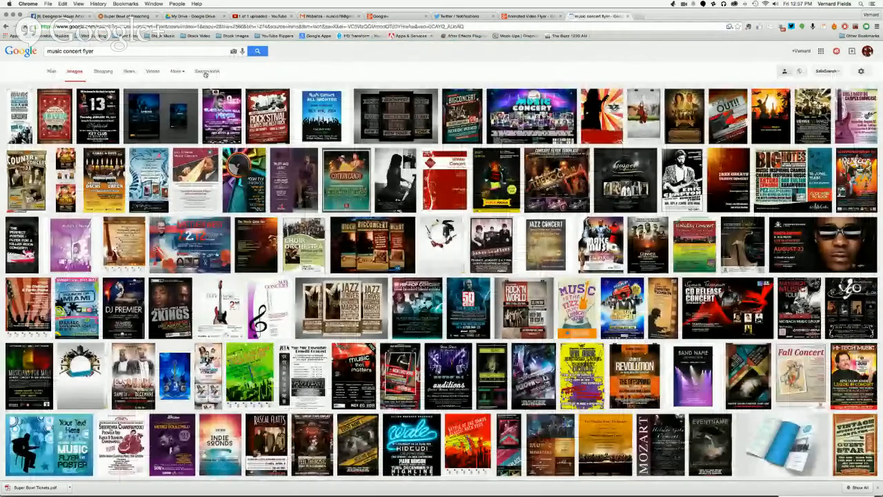
- Filter the image results to an exact size of 500 × 500 px
{"action": "left_click", "coordinate": [205, 72]}
{"action": "left_click", "coordinate": [51, 88]}
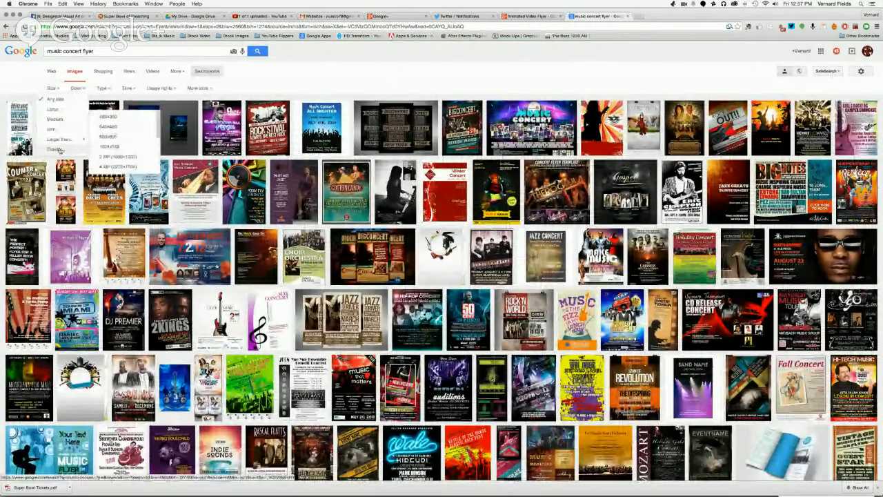
{"action": "left_click", "coordinate": [57, 149]}
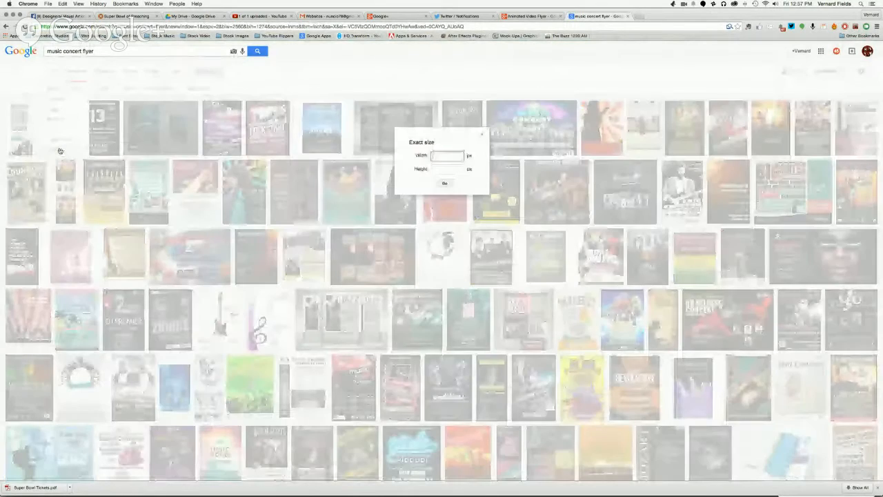
{"action": "type", "text": "800"}
{"action": "key", "text": "Tab"}
{"action": "type", "text": "500"}
{"action": "left_click", "coordinate": [444, 184]}
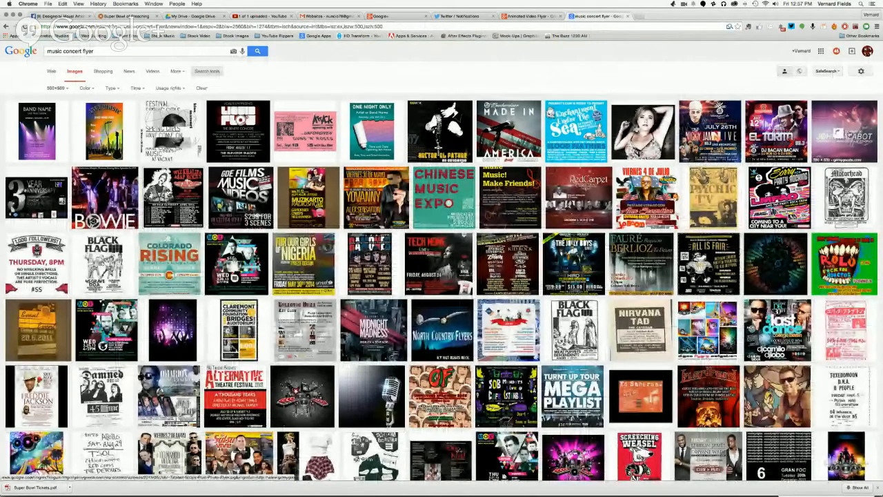
- Save the purple John Talabot concert flyer image to the Downloads folder under its suggested file name
{"action": "mouse_move", "coordinate": [845, 132]}
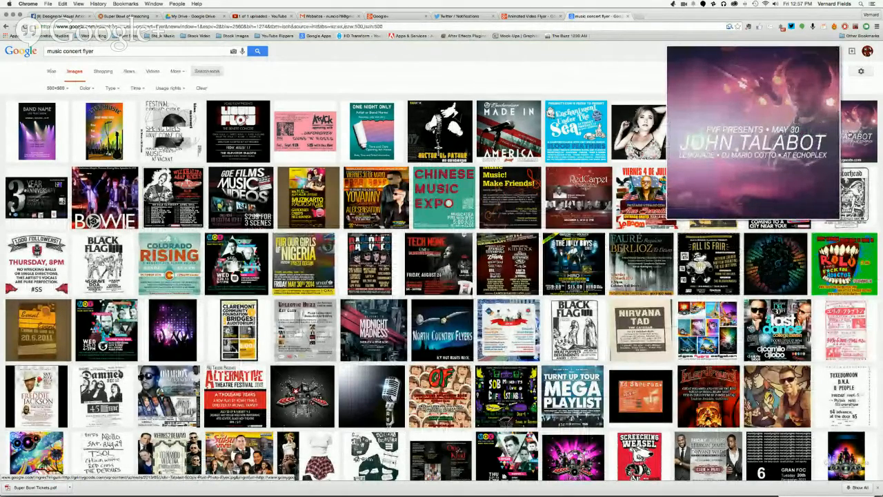
{"action": "left_click", "coordinate": [844, 131]}
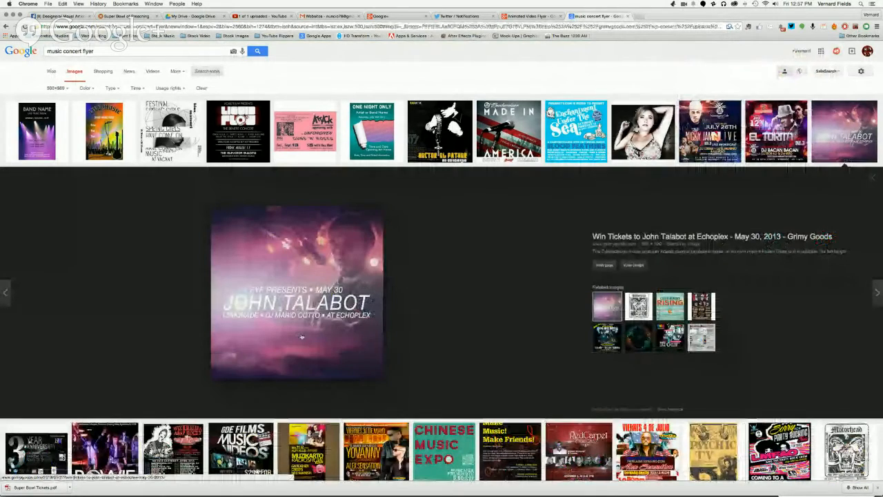
{"action": "right_click", "coordinate": [302, 335]}
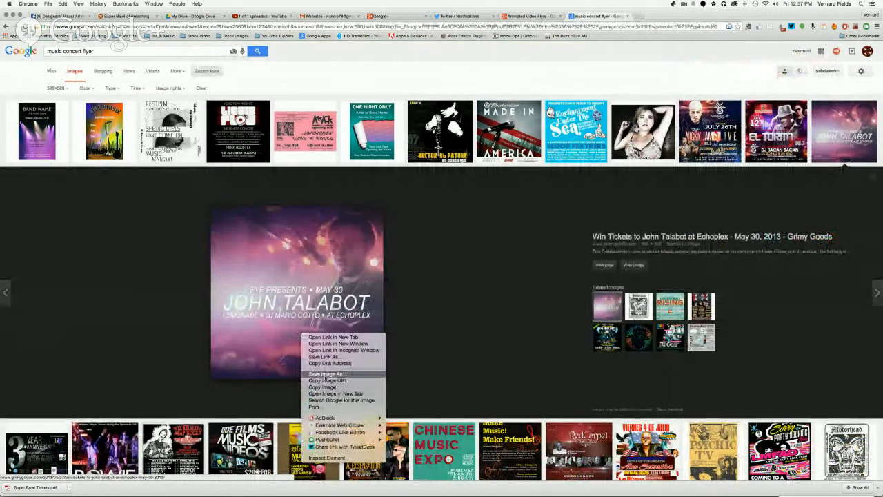
{"action": "left_click", "coordinate": [324, 374]}
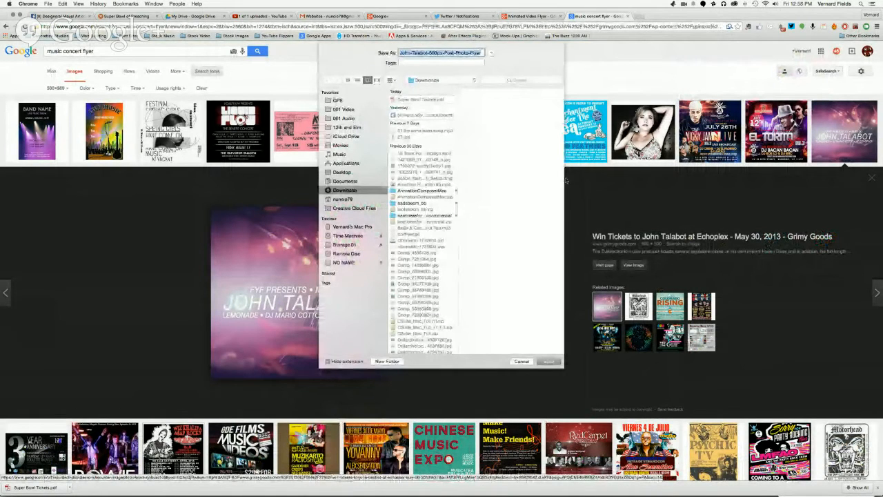
{"action": "left_click", "coordinate": [549, 361]}
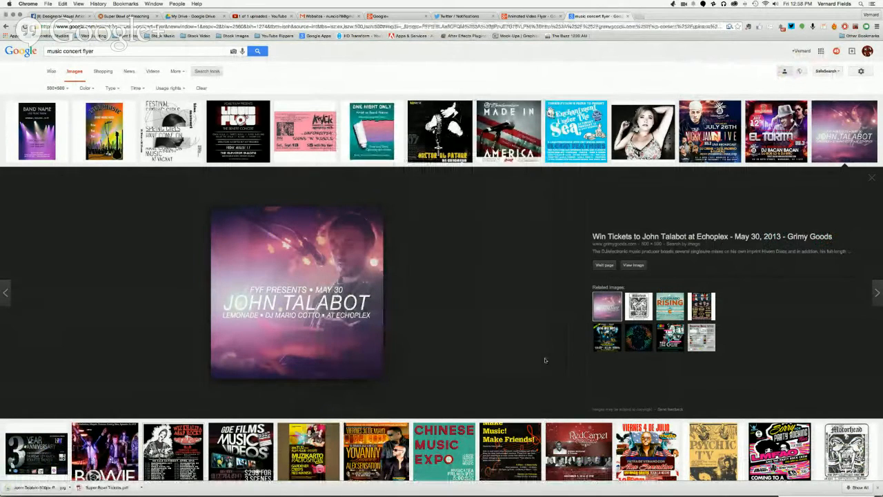
- Switch to Premiere Pro and start a new project named "video flyer"
{"action": "key", "text": "super+Tab"}
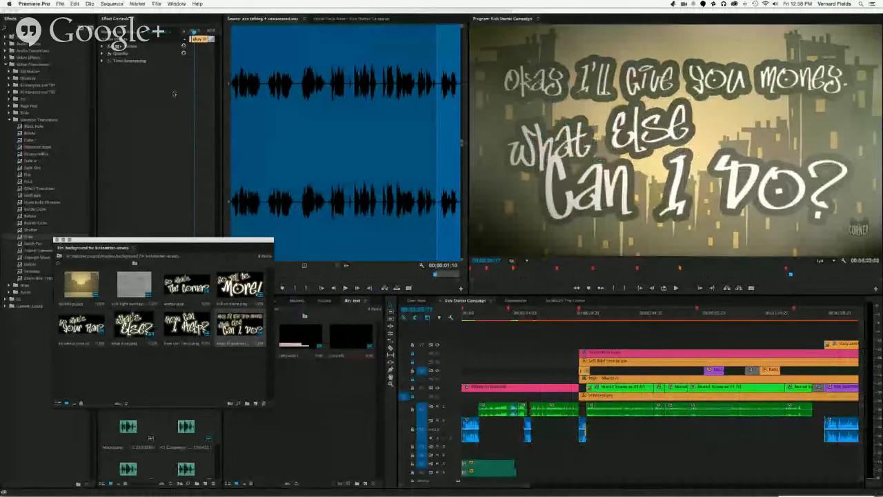
{"action": "left_click", "coordinate": [59, 3]}
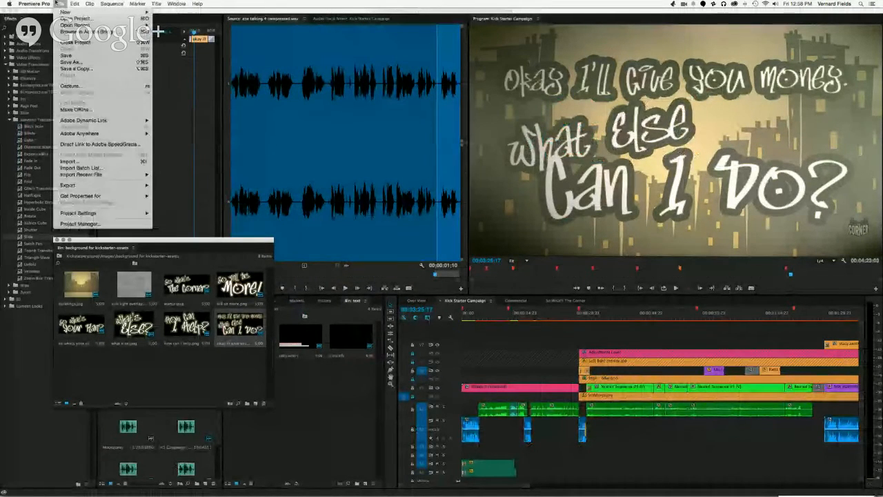
{"action": "mouse_move", "coordinate": [75, 4]}
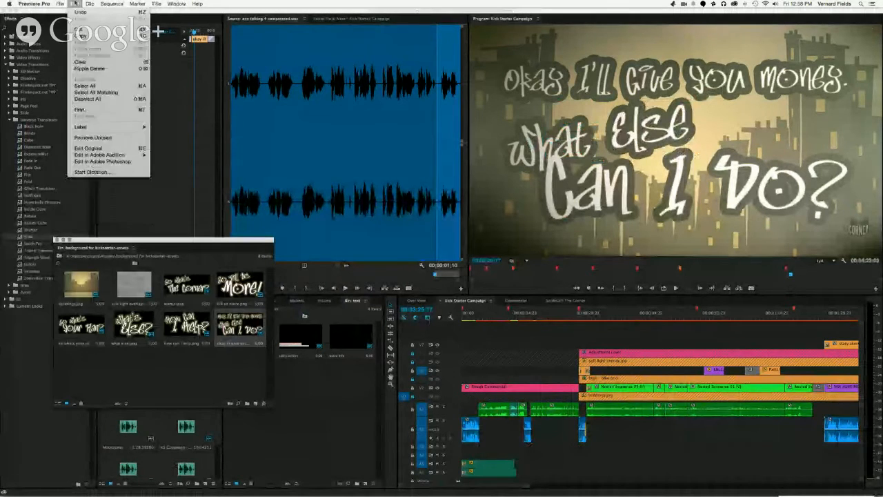
{"action": "mouse_move", "coordinate": [124, 11]}
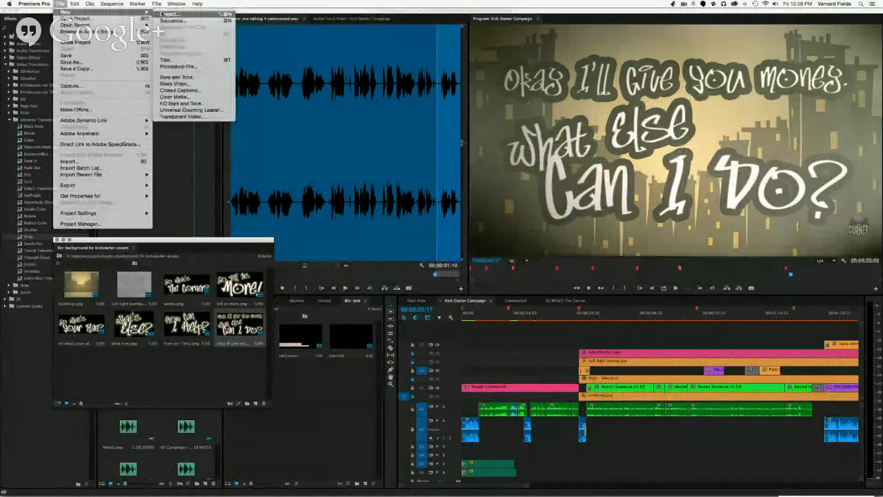
{"action": "left_click", "coordinate": [162, 13]}
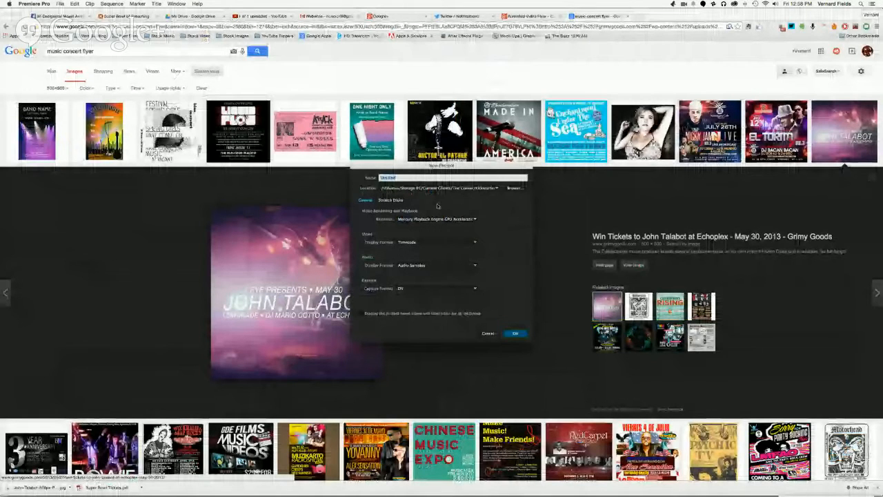
{"action": "type", "text": "Video Flyers"}
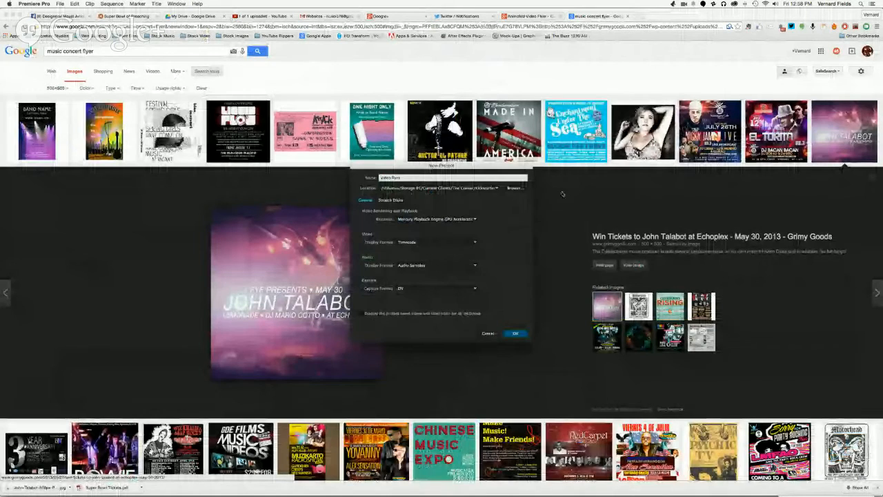
- Add a "video flyer" folder inside Random Art on Storage 01 and create the project in it
{"action": "left_click", "coordinate": [514, 188]}
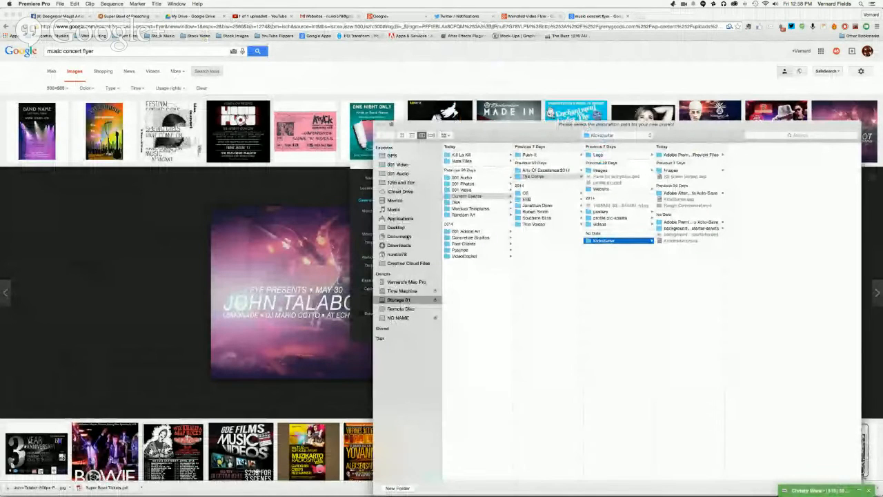
{"action": "left_click", "coordinate": [398, 299]}
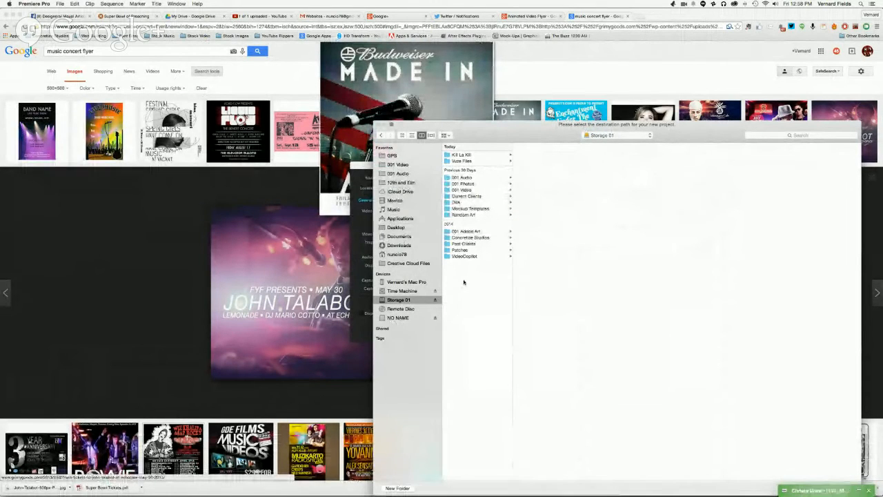
{"action": "left_click", "coordinate": [453, 215]}
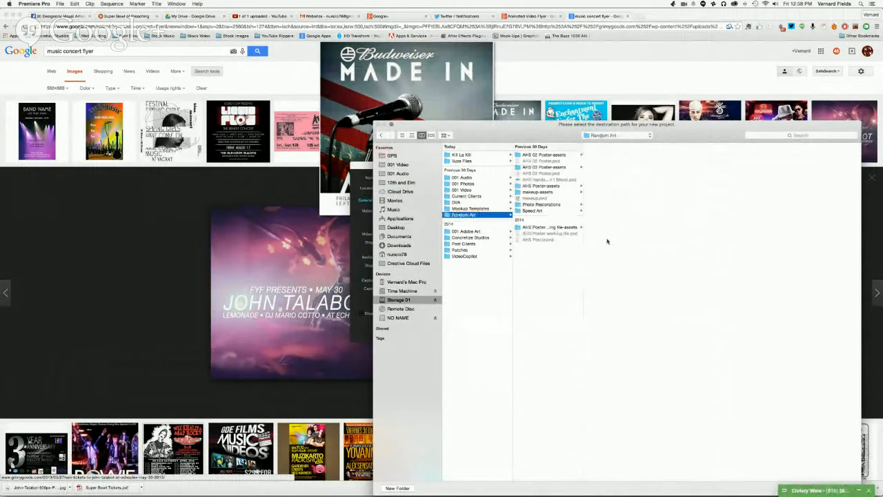
{"action": "left_click_drag", "start_coordinate": [527, 131], "coordinate": [504, 79]}
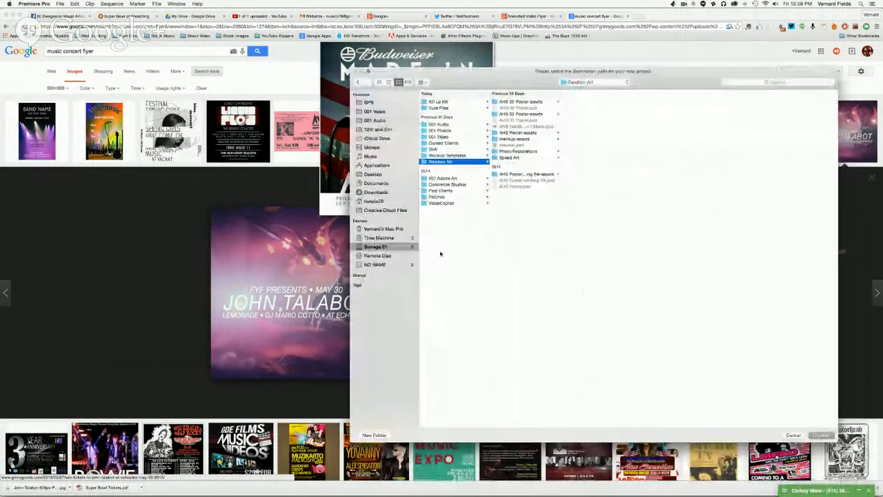
{"action": "left_click", "coordinate": [383, 435]}
{"action": "type", "text": "vid"}
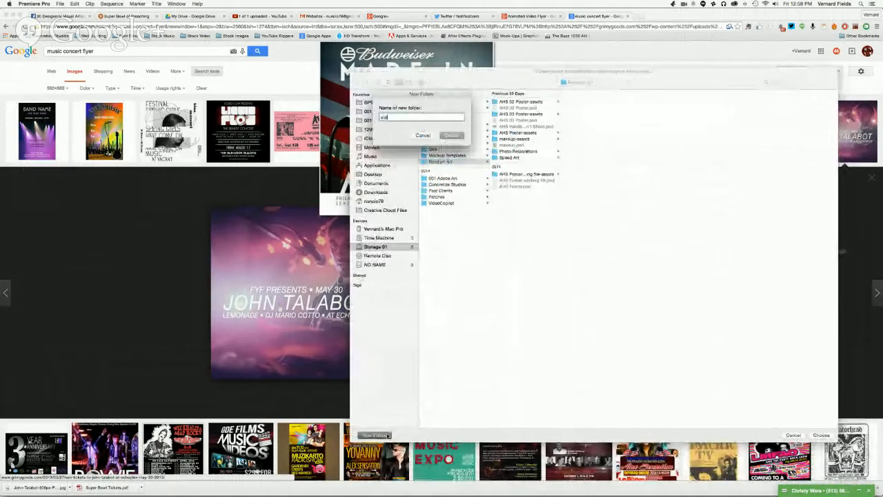
{"action": "type", "text": "eo fiyer"}
{"action": "key", "text": "Return"}
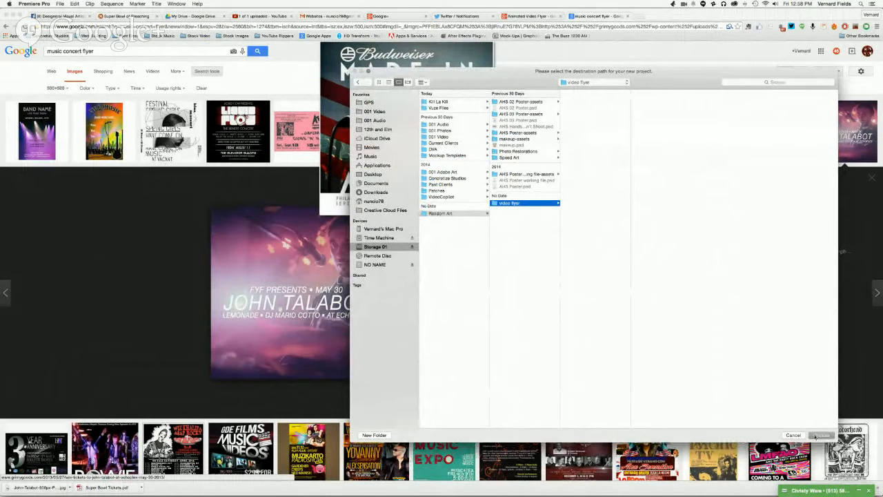
{"action": "left_click", "coordinate": [818, 435]}
{"action": "left_click", "coordinate": [514, 332]}
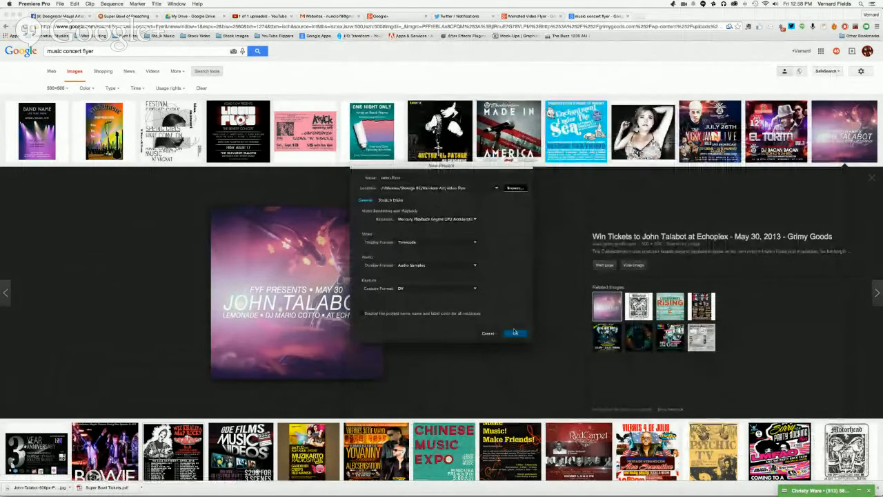
{"action": "left_click", "coordinate": [516, 334]}
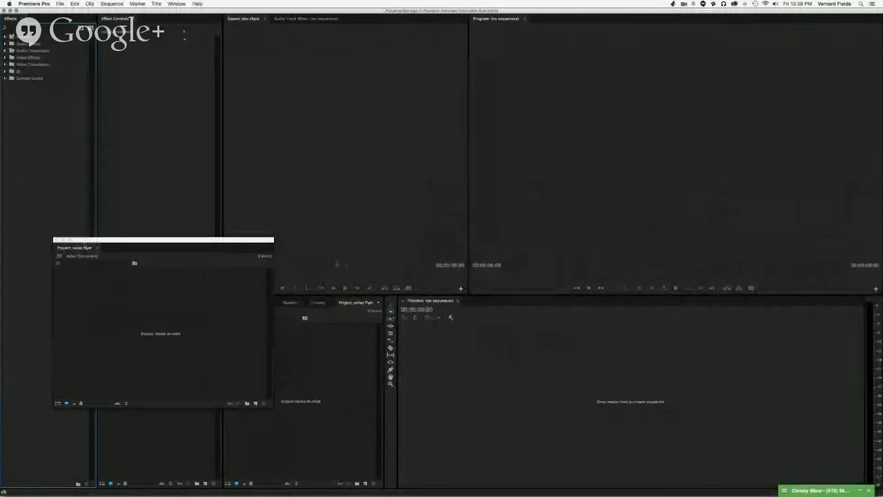
- Close the floating project panel and import John-Talabot-500px-Post-Photo-Flyer.jpg from the Downloads folder
{"action": "left_click", "coordinate": [56, 240]}
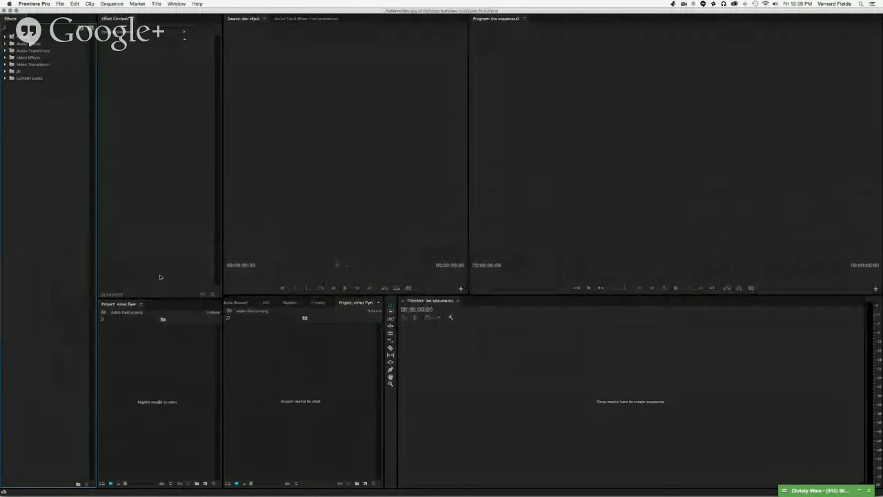
{"action": "left_click", "coordinate": [258, 355]}
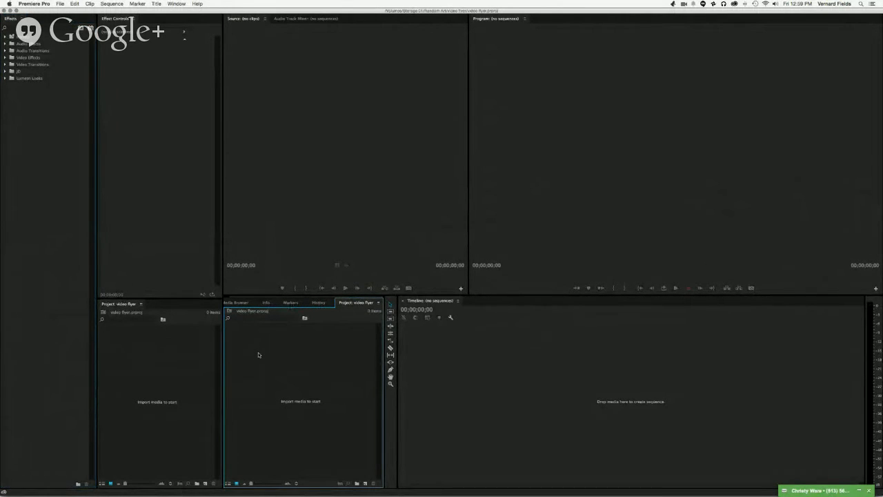
{"action": "double_click", "coordinate": [258, 355]}
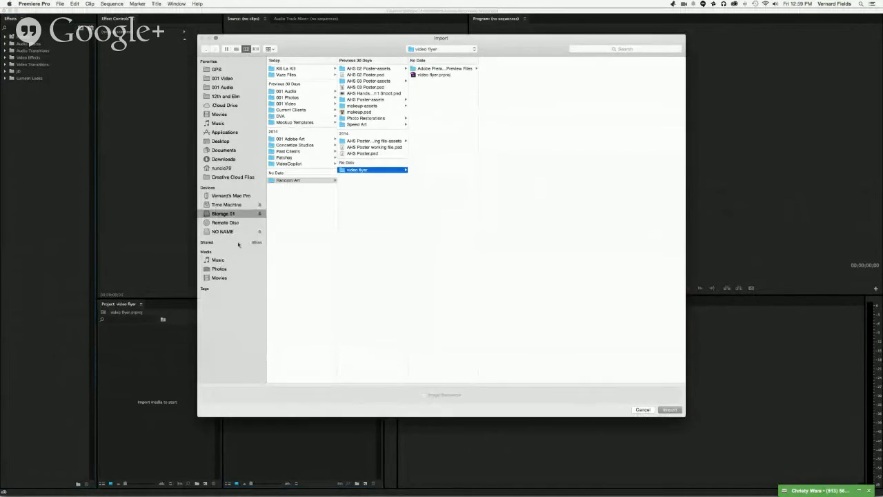
{"action": "left_click", "coordinate": [216, 159]}
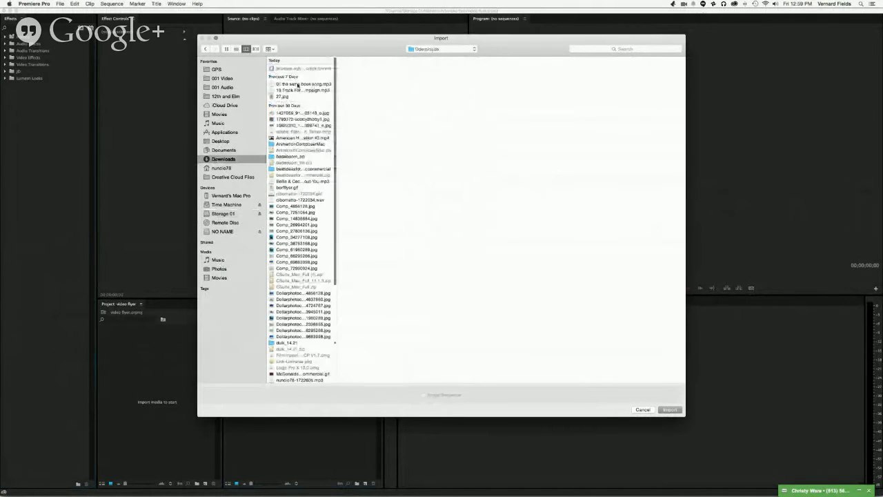
{"action": "scroll", "coordinate": [319, 207], "scroll_direction": "down", "scroll_amount": 5}
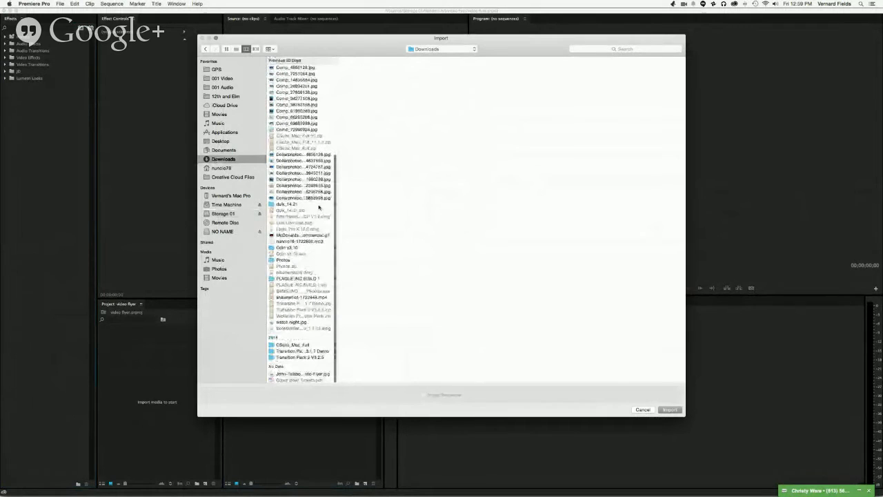
{"action": "left_click", "coordinate": [303, 374]}
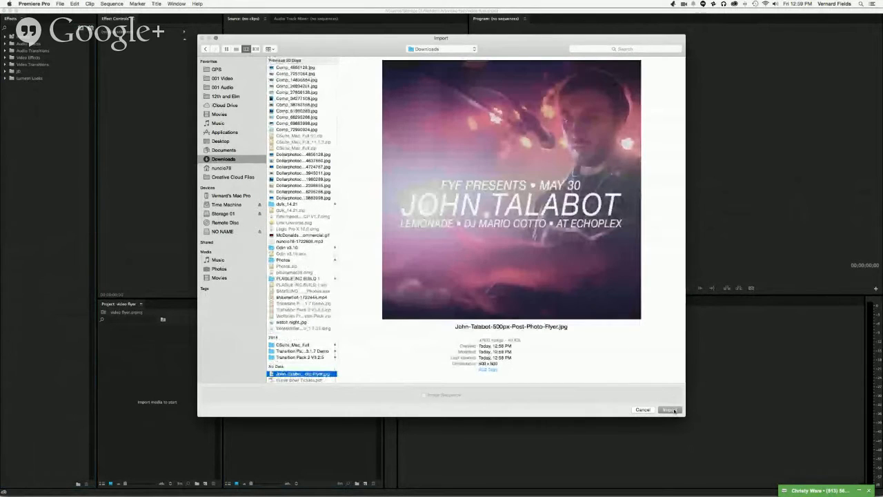
{"action": "left_click", "coordinate": [670, 410]}
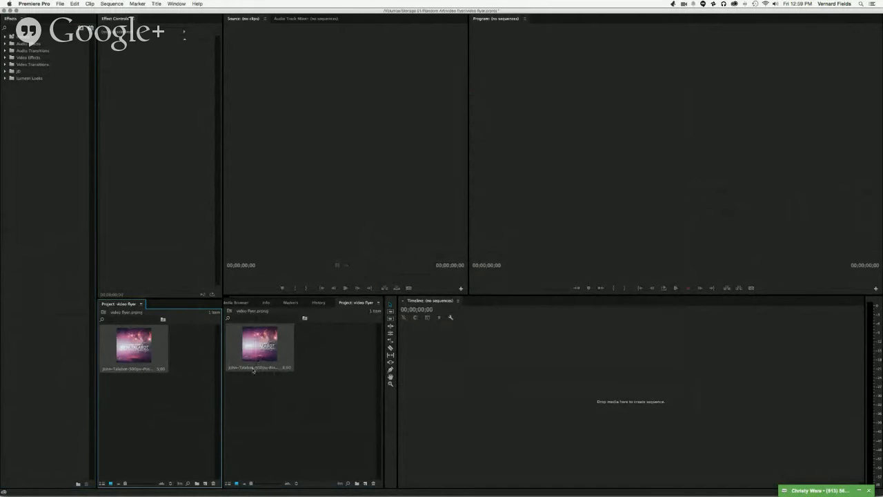
- Rename the imported flyer clip to "video flyer"
{"action": "left_click", "coordinate": [254, 367]}
{"action": "type", "text": "video flyer"}
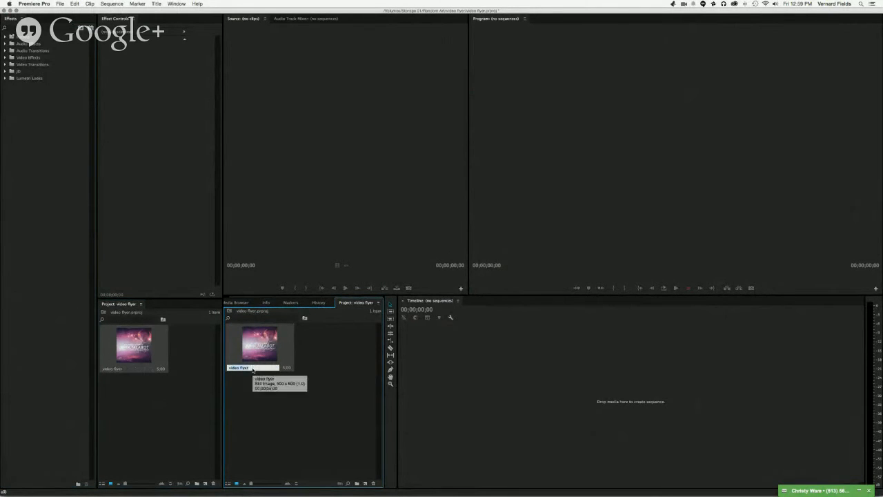
{"action": "left_click", "coordinate": [271, 395]}
- Create a new sequence from the "video flyer" clip and dismiss the mail notification
{"action": "right_click", "coordinate": [258, 361]}
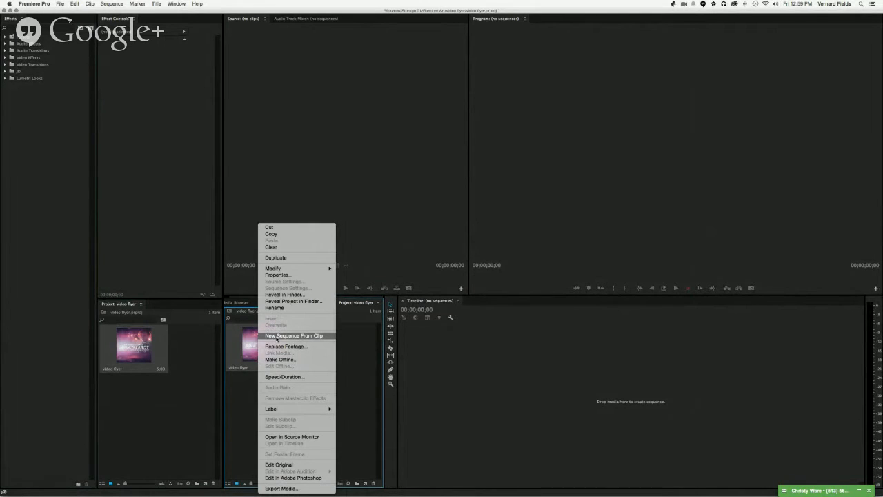
{"action": "left_click", "coordinate": [277, 337]}
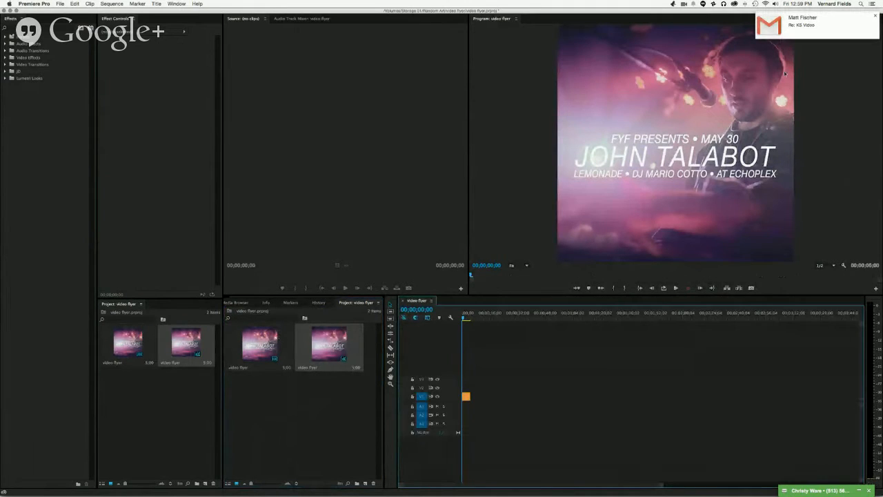
{"action": "left_click", "coordinate": [873, 20]}
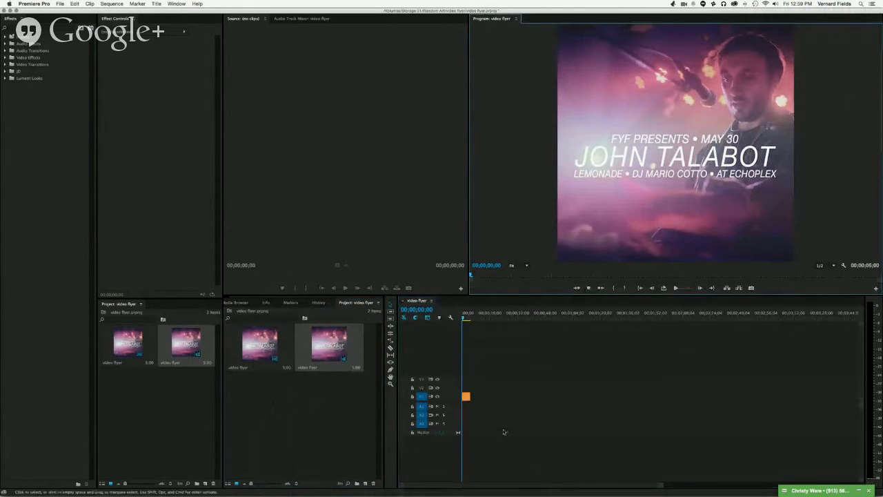
- Extend the flyer clip in the timeline to 15 seconds and place the playhead at 00;00;06;18
{"action": "key", "text": "super+Tab"}
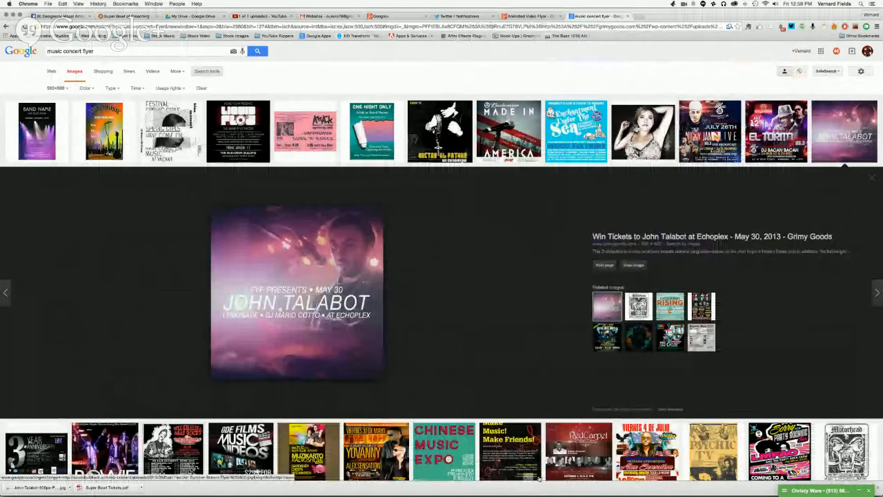
{"action": "key", "text": "super+Tab"}
{"action": "mouse_move", "coordinate": [470, 396]}
{"action": "left_mouse_down"}
{"action": "mouse_move", "coordinate": [497, 398]}
{"action": "mouse_move", "coordinate": [487, 398]}
{"action": "left_mouse_up"}
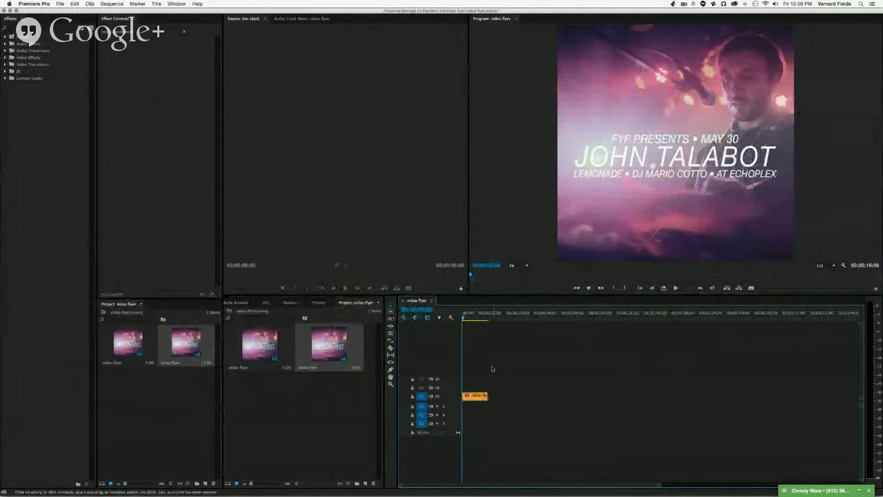
{"action": "left_click", "coordinate": [466, 316]}
{"action": "left_click_drag", "start_coordinate": [467, 316], "coordinate": [476, 317]}
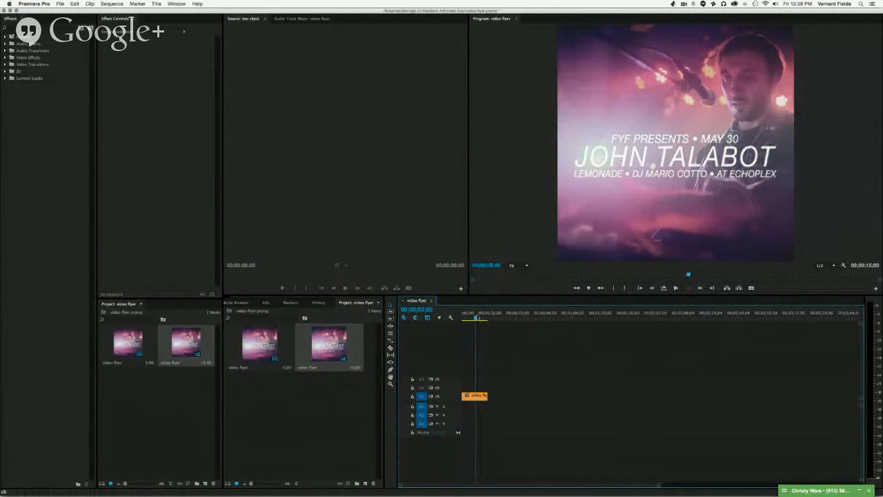
{"action": "left_click_drag", "start_coordinate": [476, 316], "coordinate": [472, 316]}
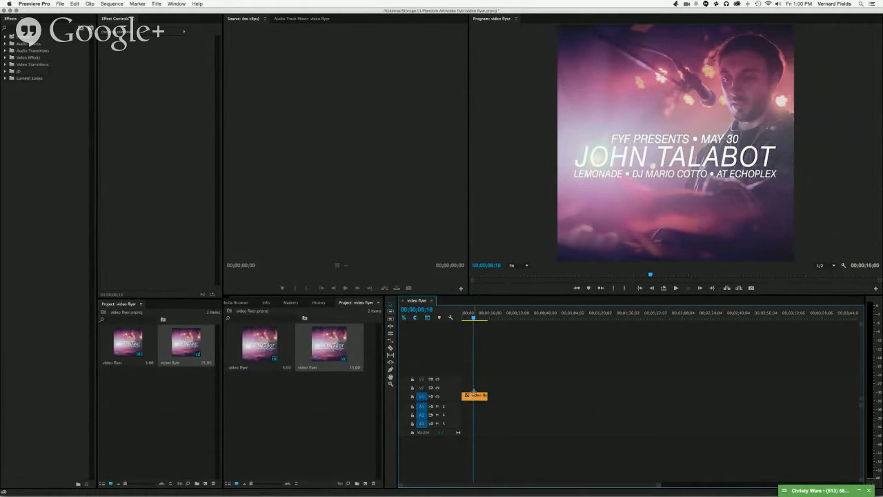
- Move the flyer clip up to track V3 and apply the Four-Point Garbage Matte effect to it
{"action": "left_click", "coordinate": [482, 396]}
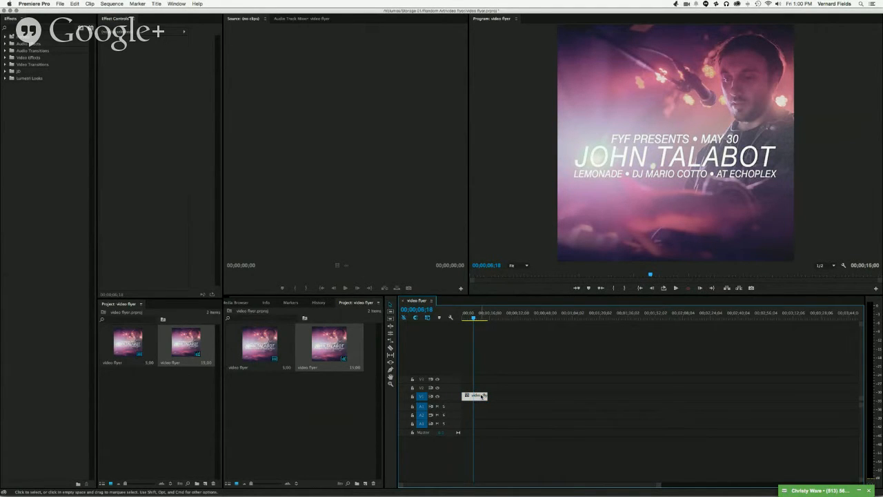
{"action": "left_click_drag", "start_coordinate": [481, 396], "coordinate": [481, 381]}
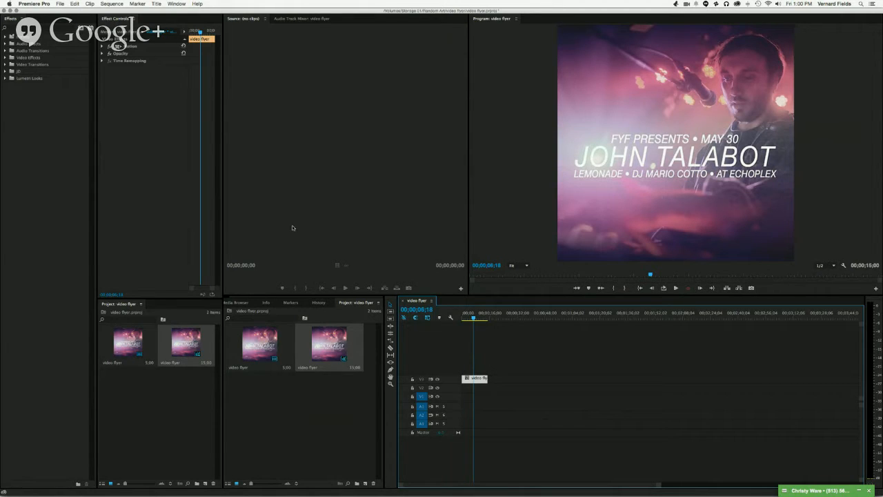
{"action": "left_click", "coordinate": [38, 27]}
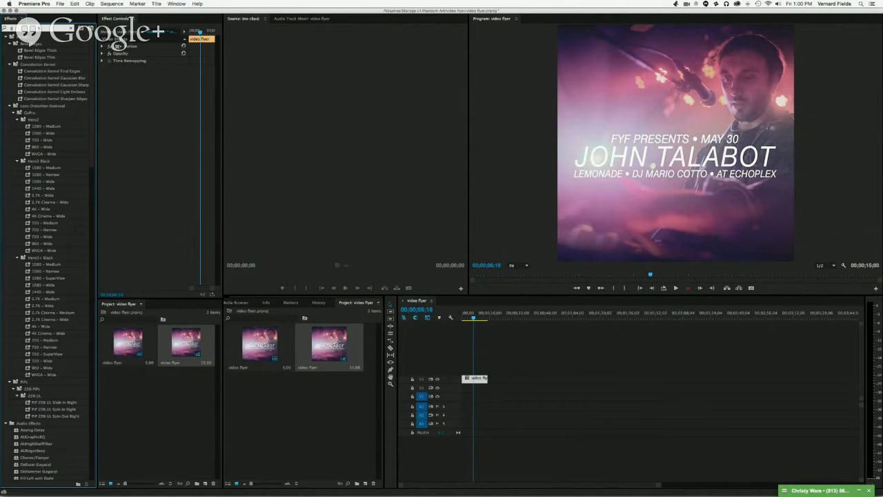
{"action": "type", "text": "ar"}
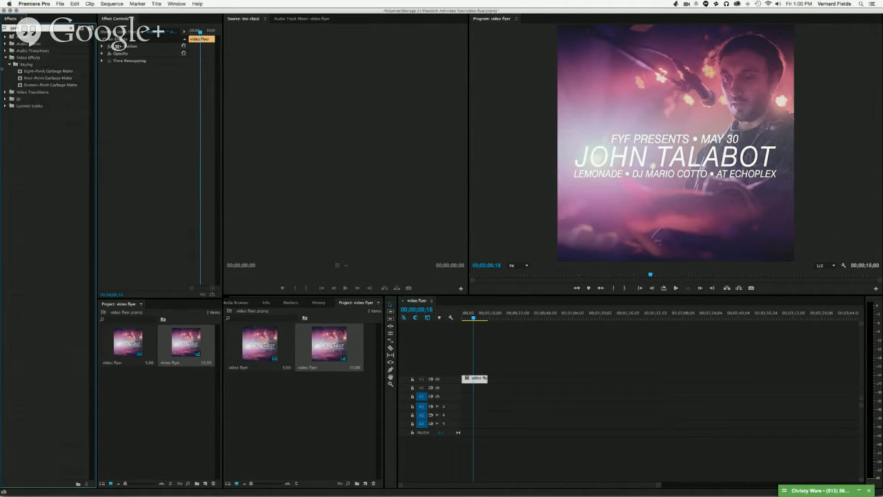
{"action": "left_click", "coordinate": [19, 78]}
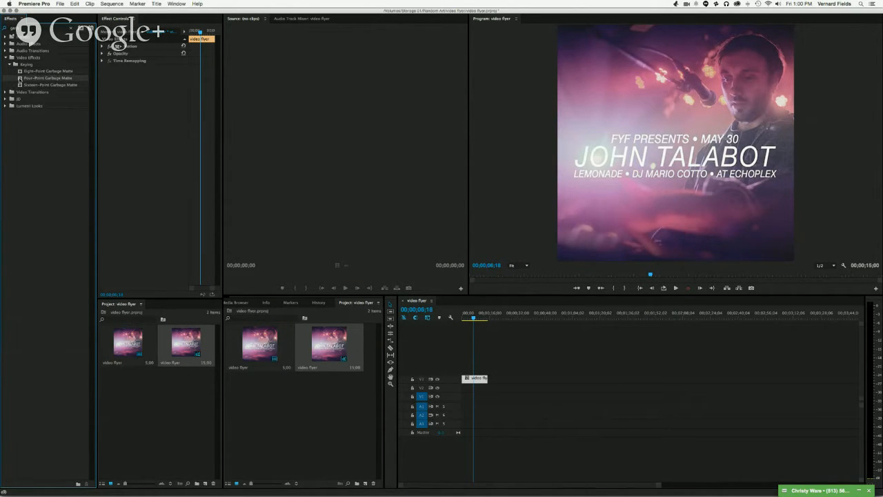
{"action": "left_click_drag", "start_coordinate": [20, 78], "coordinate": [477, 380]}
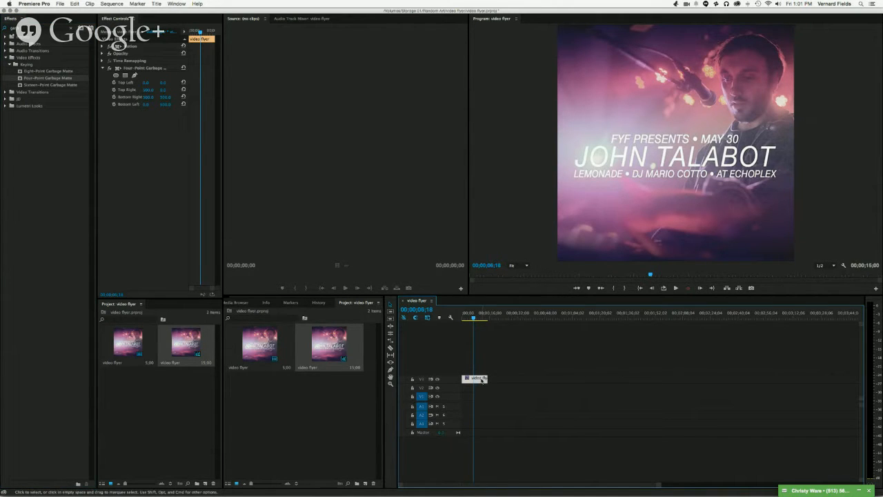
- Duplicate the flyer clip onto track V4, hide track V3 and select the V4 copy
{"action": "left_click_drag", "start_coordinate": [481, 380], "coordinate": [482, 372]}
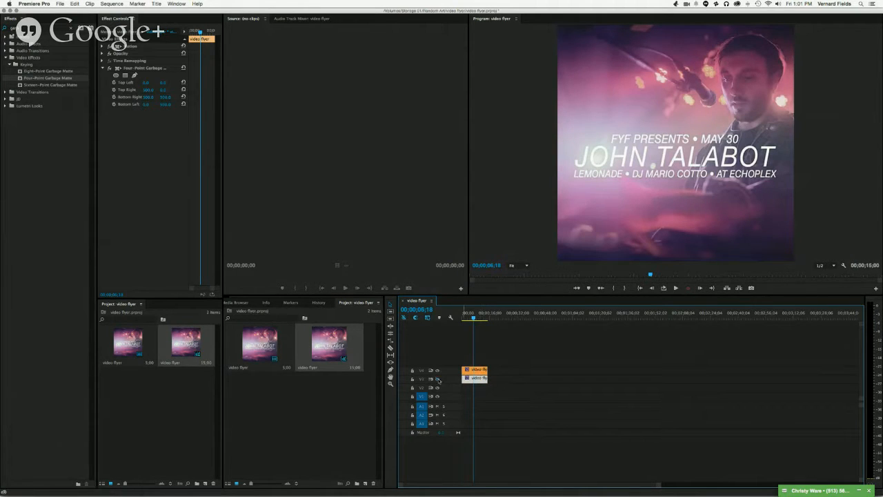
{"action": "left_click", "coordinate": [482, 371]}
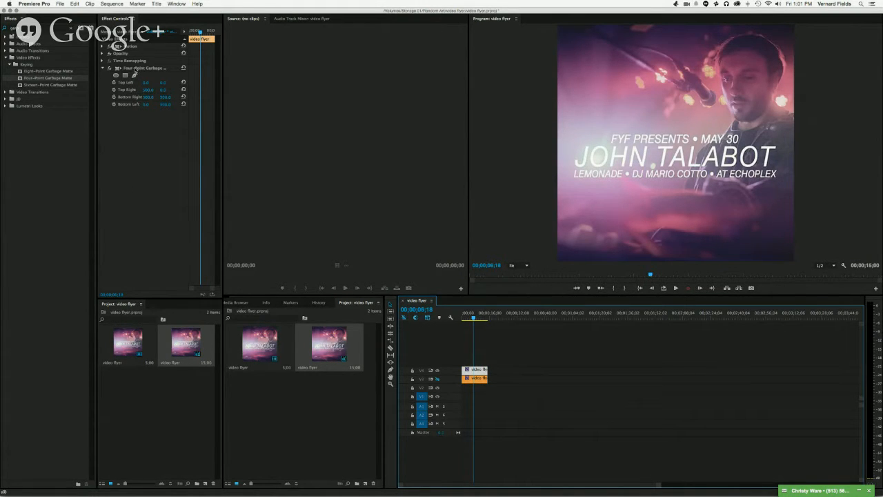
{"action": "left_click", "coordinate": [118, 69]}
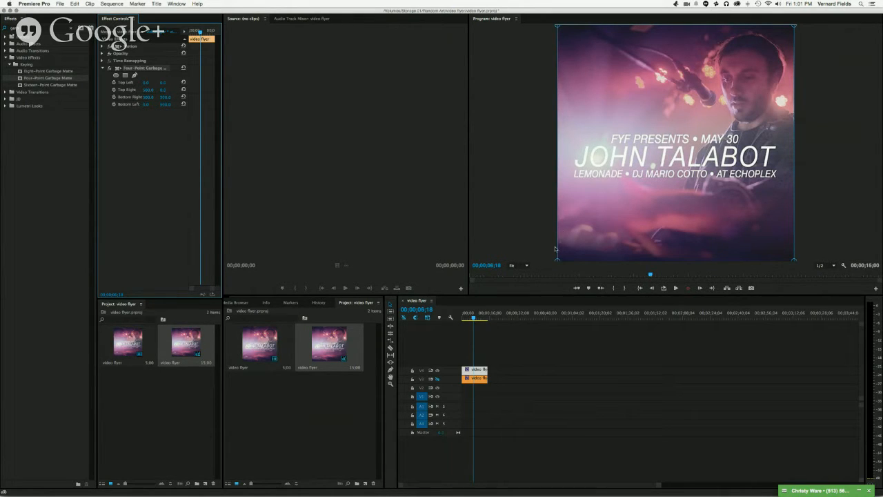
{"action": "left_click_drag", "start_coordinate": [558, 262], "coordinate": [585, 215]}
{"action": "key", "text": "super+z"}
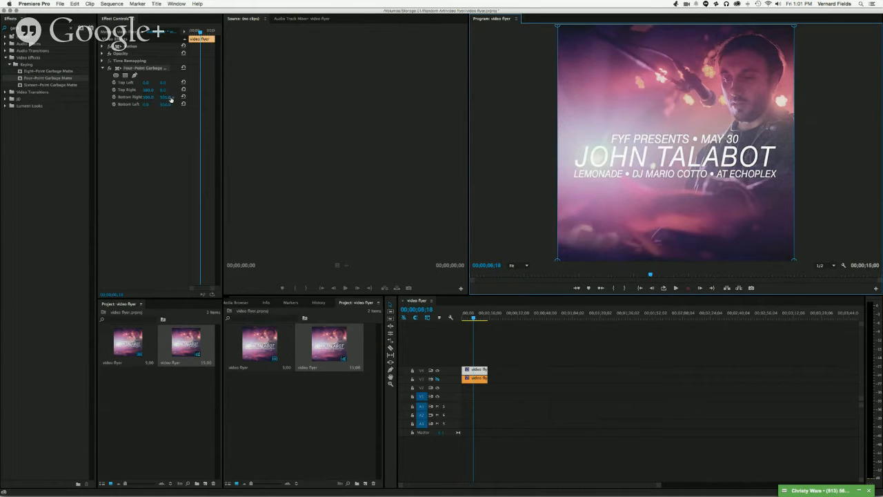
- Set the vertical positions of Bottom Left and Bottom Right to 330 in the V4 copy's garbage matte
{"action": "left_click_drag", "start_coordinate": [146, 99], "coordinate": [166, 98]}
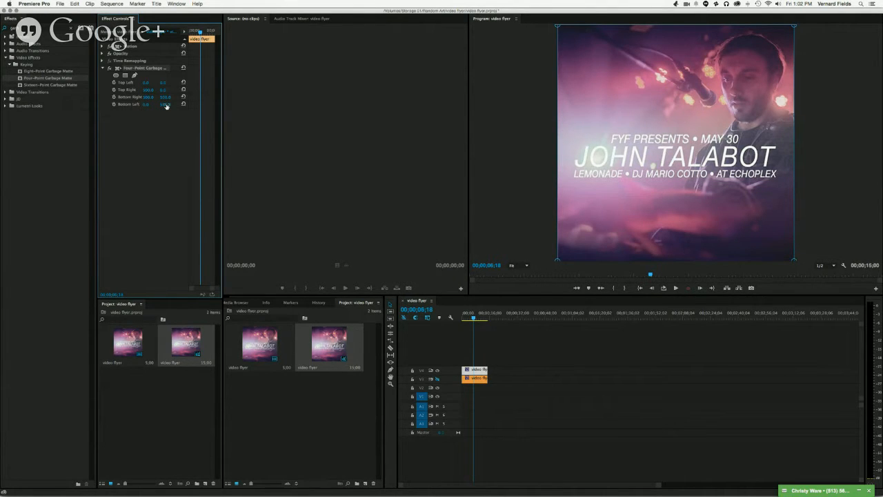
{"action": "mouse_move", "coordinate": [166, 106]}
{"action": "left_mouse_down"}
{"action": "mouse_move", "coordinate": [152, 105]}
{"action": "mouse_move", "coordinate": [165, 105]}
{"action": "left_mouse_up"}
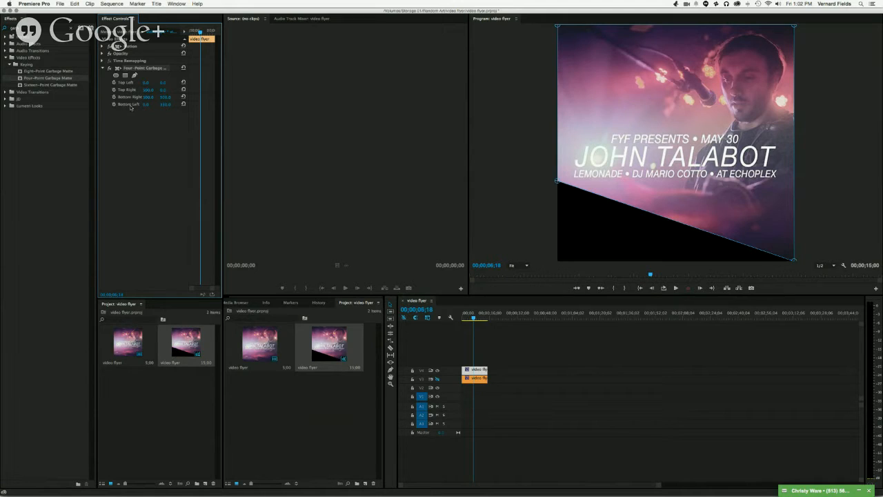
{"action": "left_click", "coordinate": [165, 98]}
{"action": "type", "text": "310"}
{"action": "key", "text": "Return"}
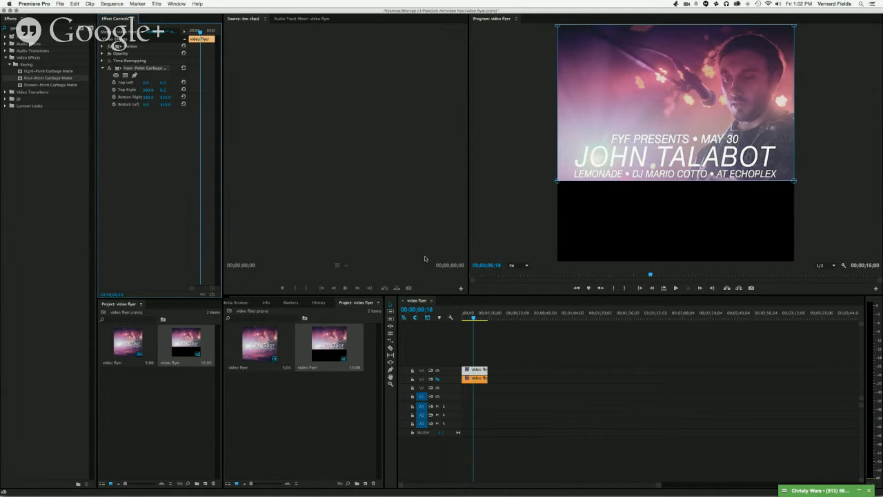
- With only V3 shown, set its clip's garbage matte Top Left and Top Right vertical positions to 330, and turn V4 back on
{"action": "left_click", "coordinate": [480, 381]}
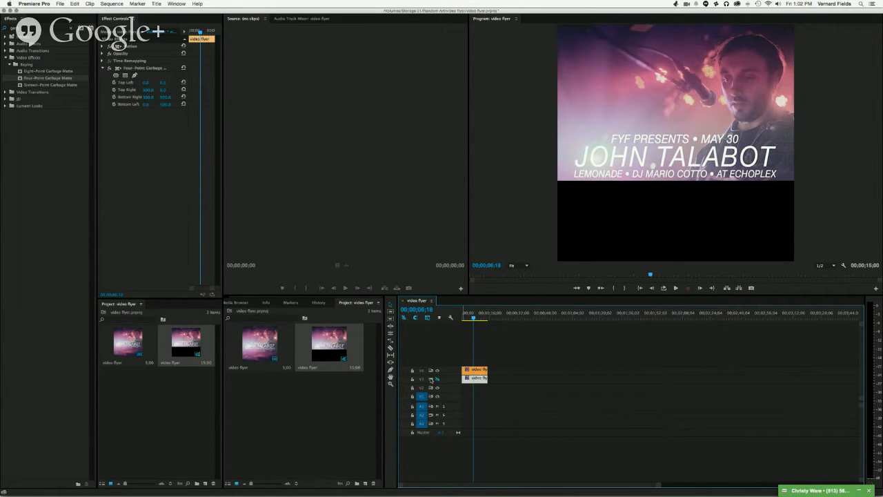
{"action": "left_click", "coordinate": [437, 378]}
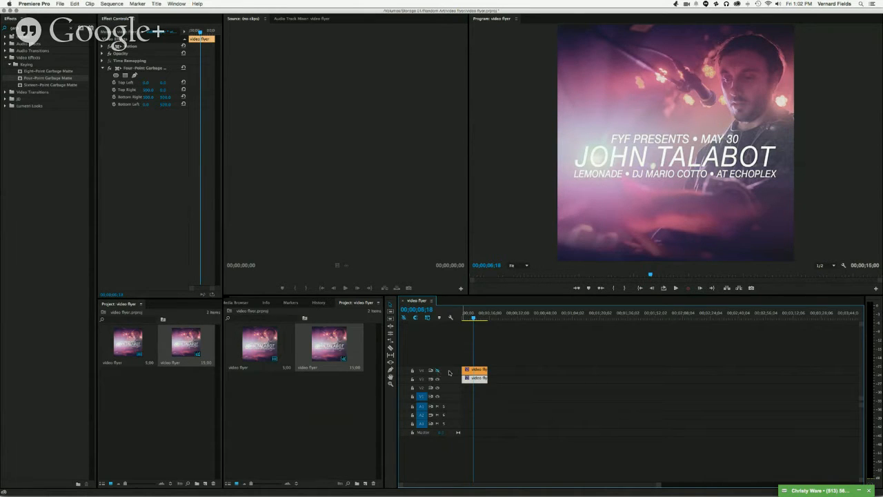
{"action": "left_click", "coordinate": [159, 85]}
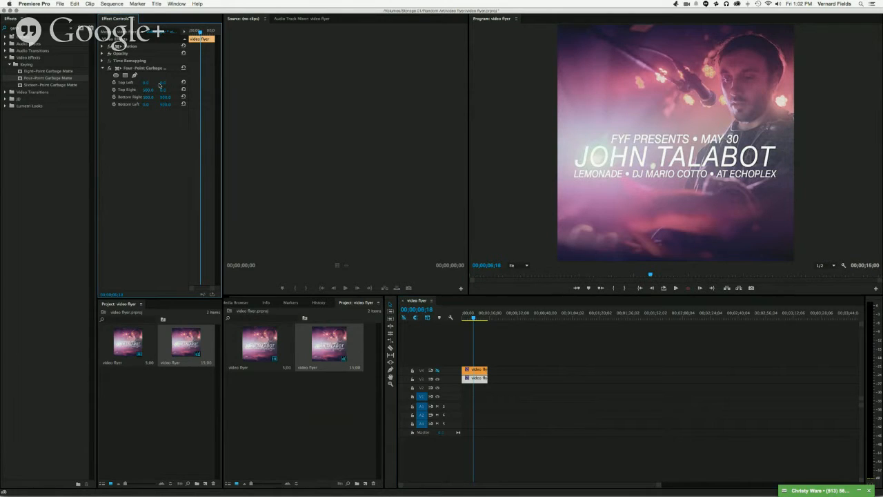
{"action": "left_click", "coordinate": [163, 83]}
{"action": "type", "text": "330"}
{"action": "key", "text": "Return"}
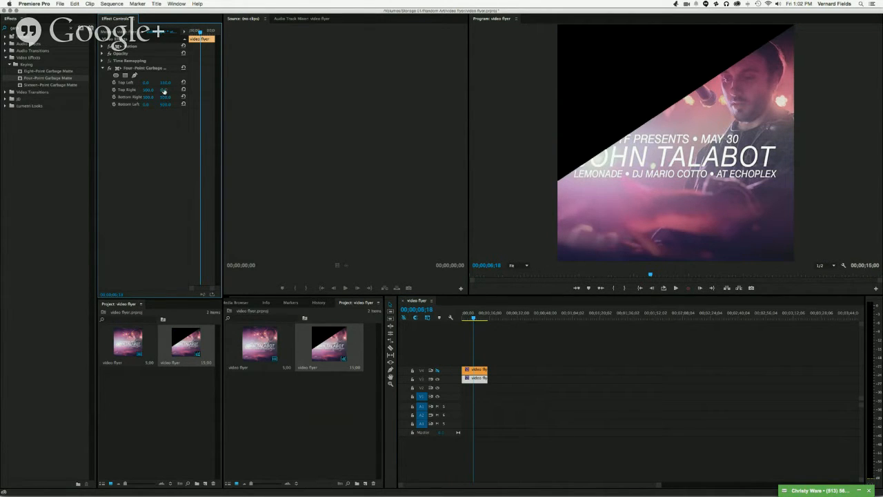
{"action": "left_click", "coordinate": [163, 91]}
{"action": "type", "text": "330"}
{"action": "key", "text": "Return"}
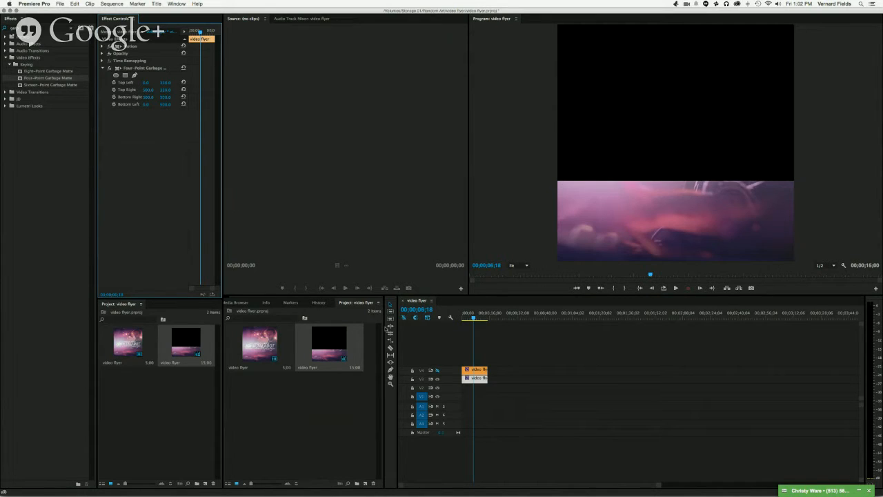
{"action": "left_click", "coordinate": [437, 371]}
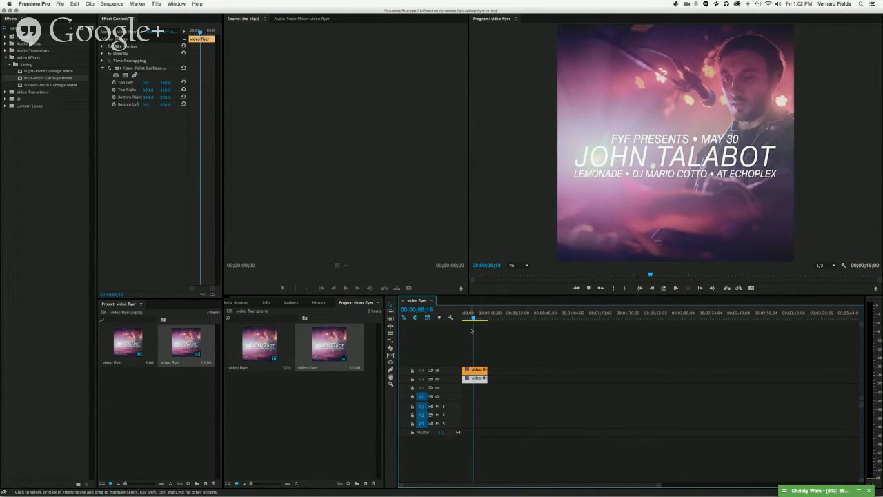
{"action": "key", "text": "super+Tab"}
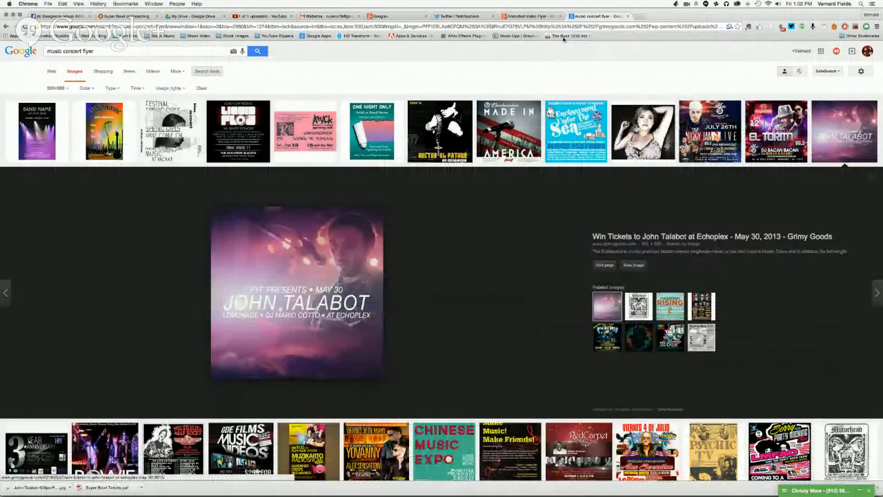
{"action": "left_click", "coordinate": [639, 16]}
{"action": "type", "text": "www.youtube.com"}
{"action": "key", "text": "Return"}
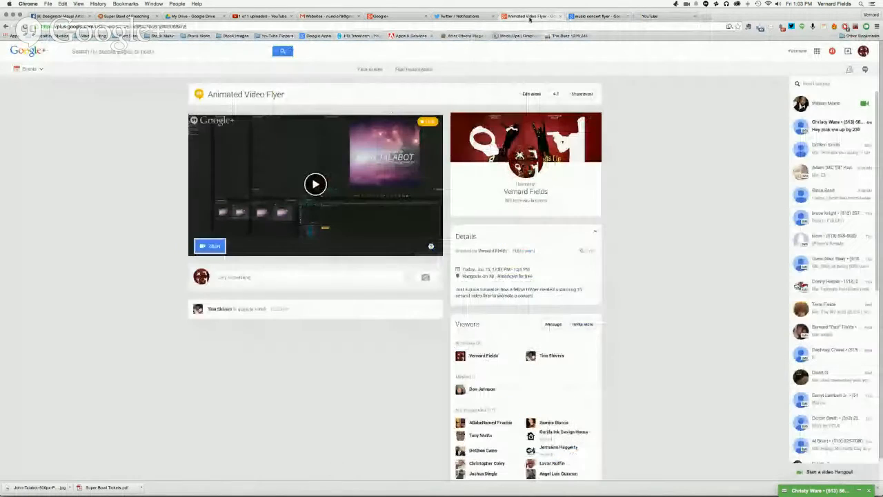
- Check the flyer image for the artist's name and search YouTube for "john talabot"
{"action": "left_click", "coordinate": [530, 17]}
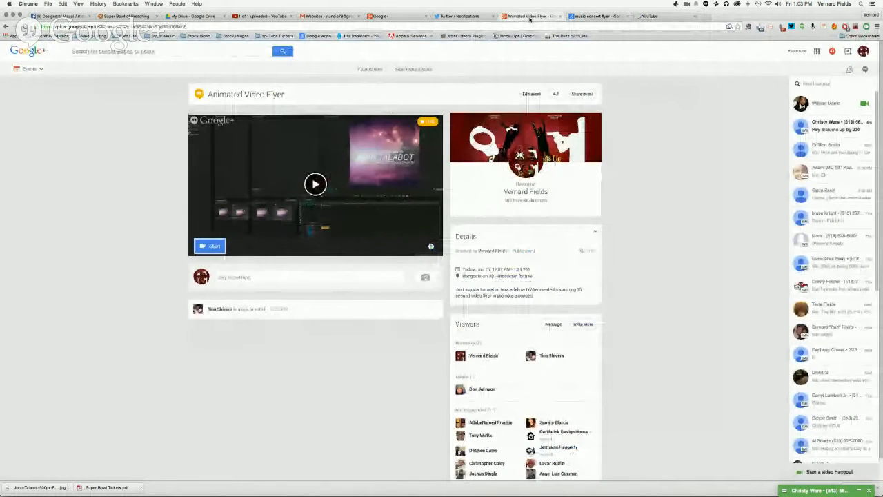
{"action": "left_click", "coordinate": [599, 17]}
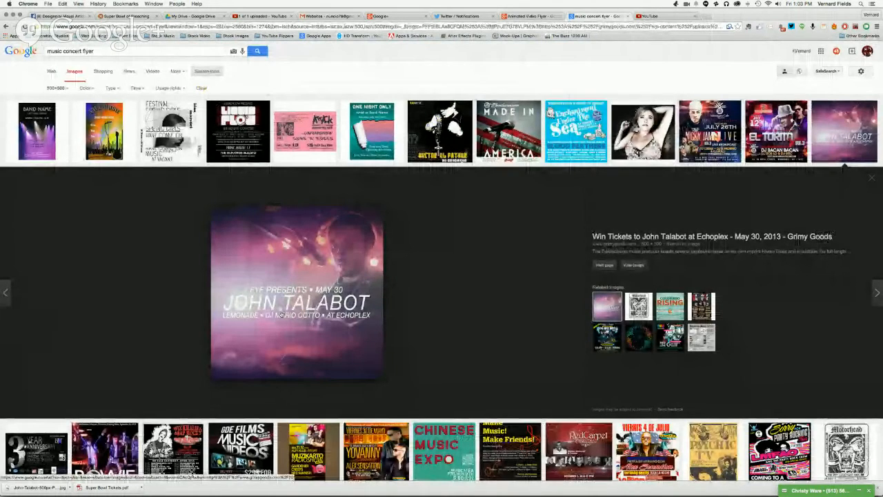
{"action": "left_click", "coordinate": [656, 17]}
{"action": "left_click", "coordinate": [241, 49]}
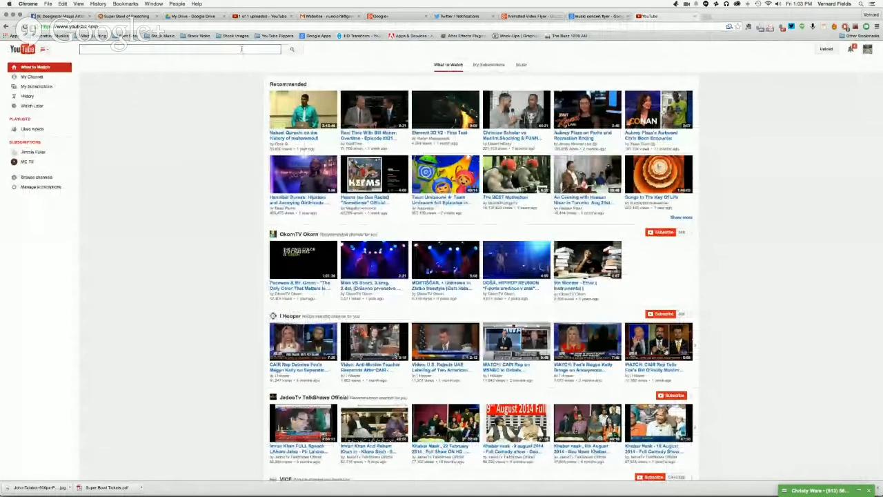
{"action": "type", "text": "john"}
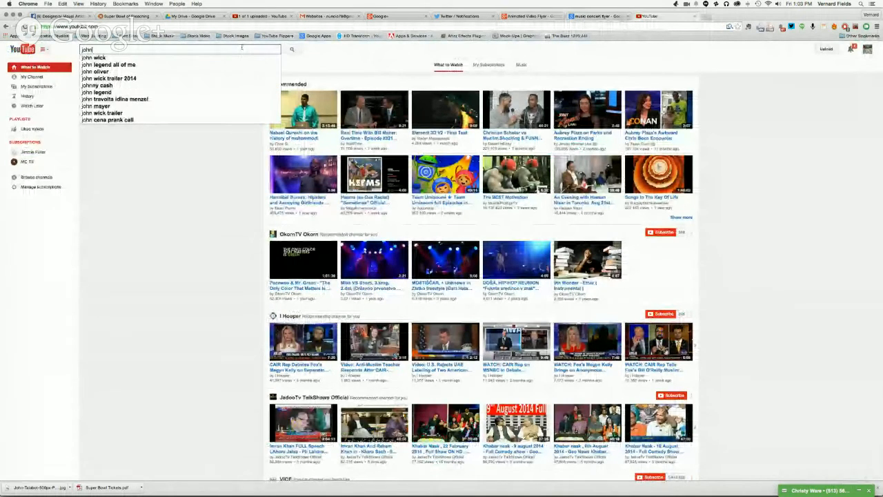
{"action": "type", "text": " tulab"}
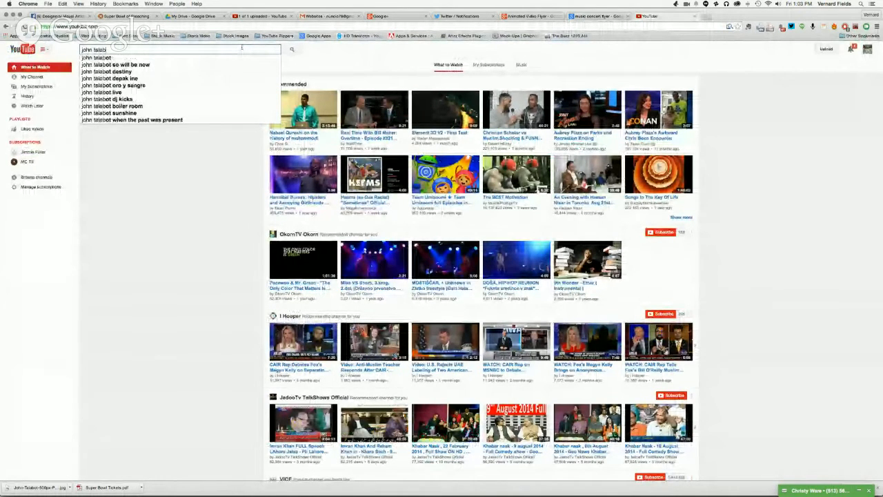
{"action": "type", "text": "ot"}
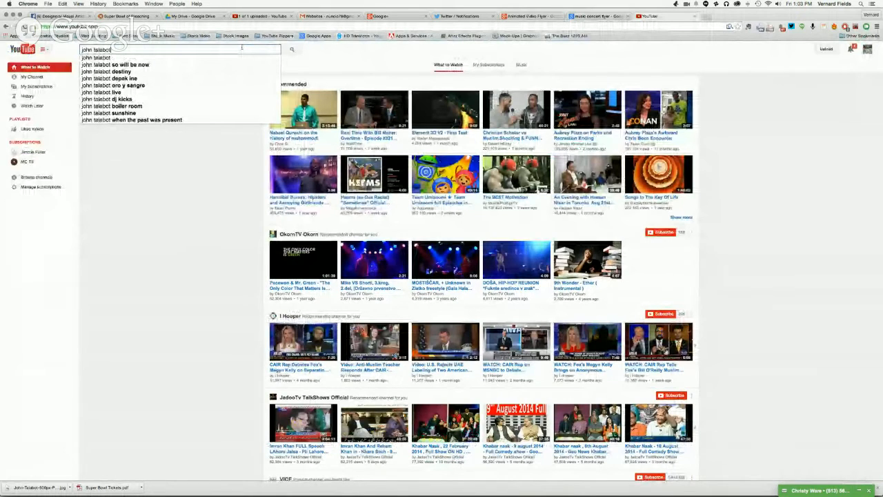
{"action": "key", "text": "Return"}
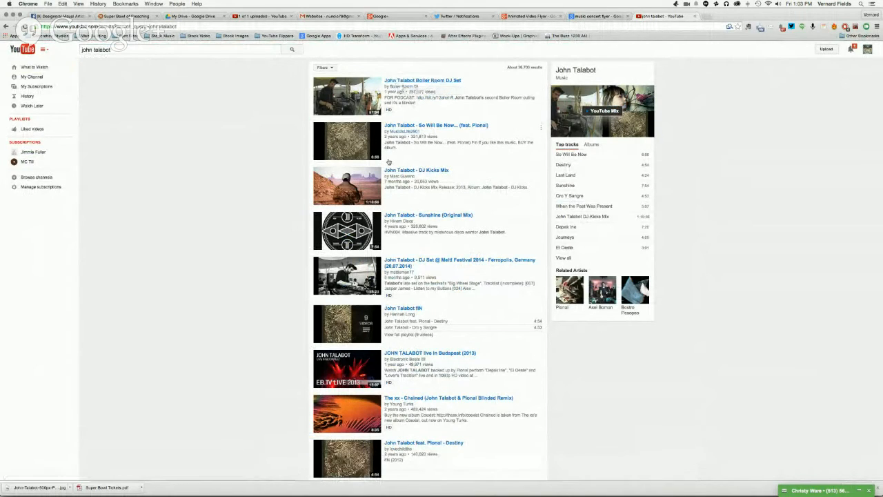
- Browse the John Talabot search results and open the video "DELOREAN & JOHN TALABOT Play Sunshine"
{"action": "scroll", "coordinate": [407, 270], "scroll_direction": "down", "scroll_amount": 1}
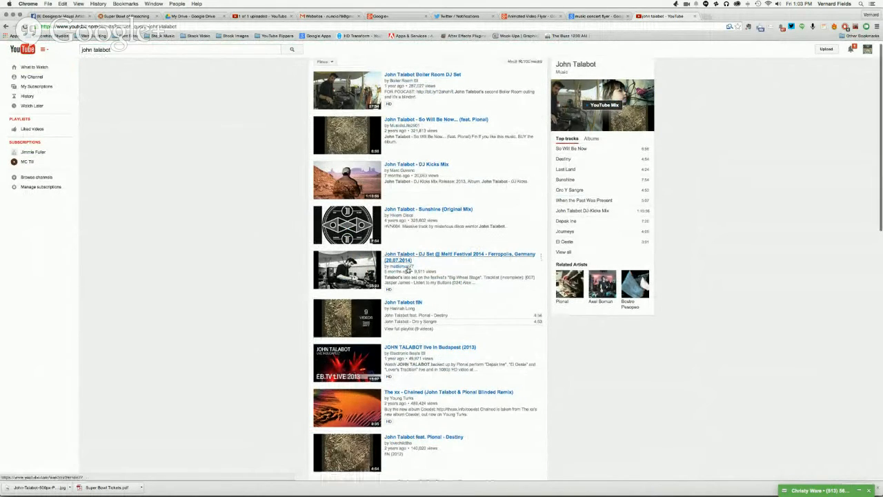
{"action": "scroll", "coordinate": [408, 269], "scroll_direction": "down", "scroll_amount": 5}
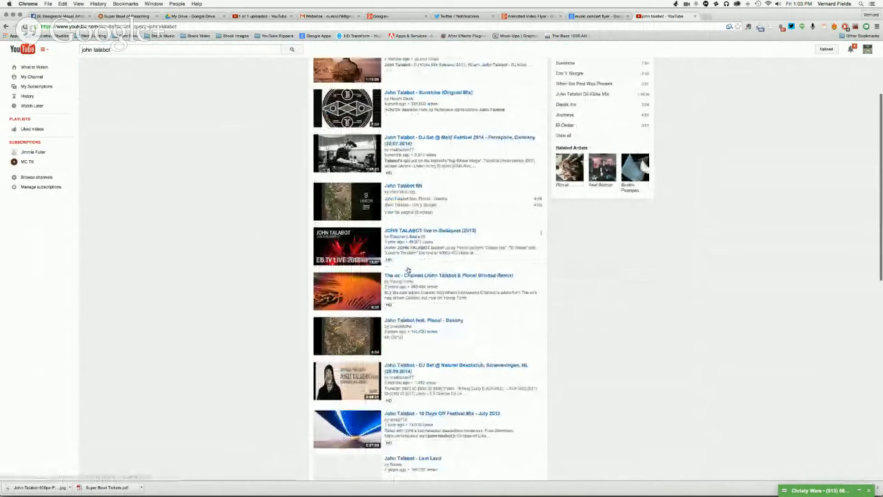
{"action": "scroll", "coordinate": [408, 270], "scroll_direction": "down", "scroll_amount": 8}
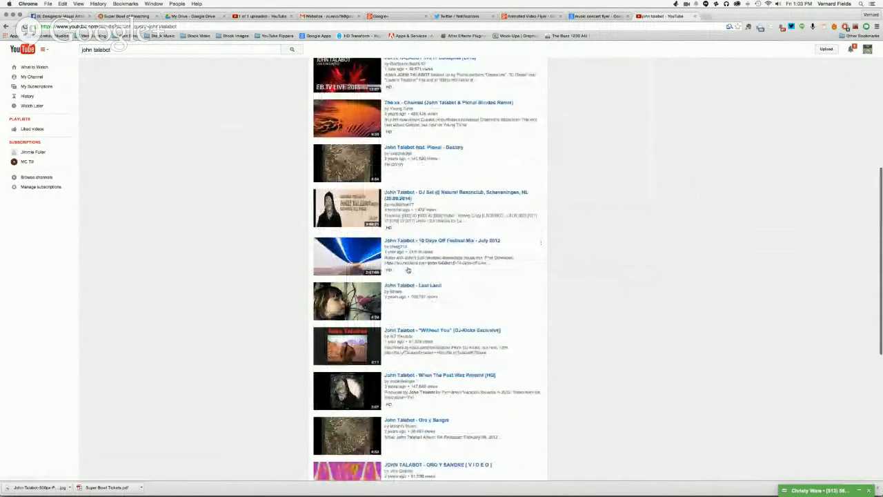
{"action": "scroll", "coordinate": [408, 269], "scroll_direction": "up", "scroll_amount": 14}
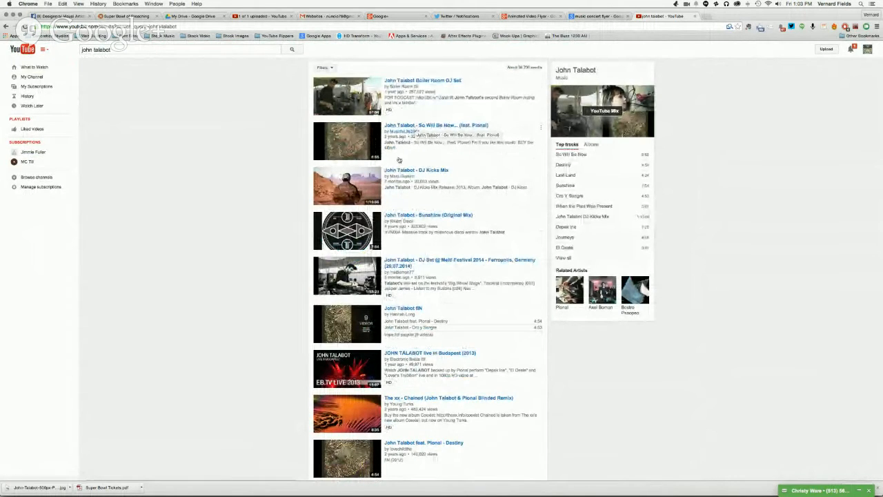
{"action": "scroll", "coordinate": [429, 192], "scroll_direction": "down", "scroll_amount": 12}
{"action": "scroll", "coordinate": [428, 192], "scroll_direction": "down", "scroll_amount": 13}
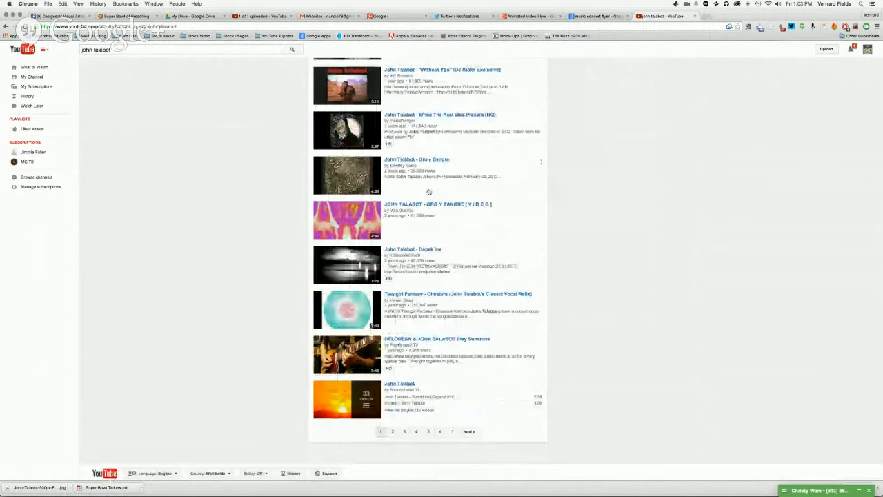
{"action": "left_click", "coordinate": [447, 341]}
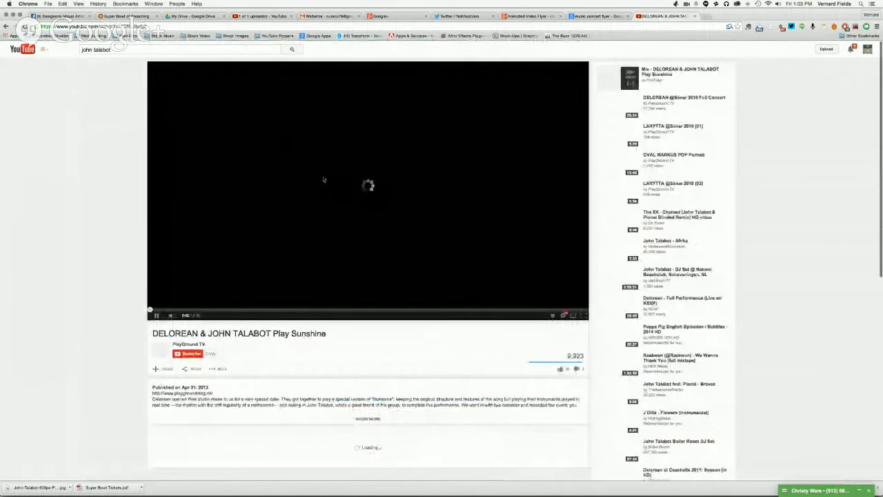
{"action": "key", "text": "XF86AudioRaiseVolume"}
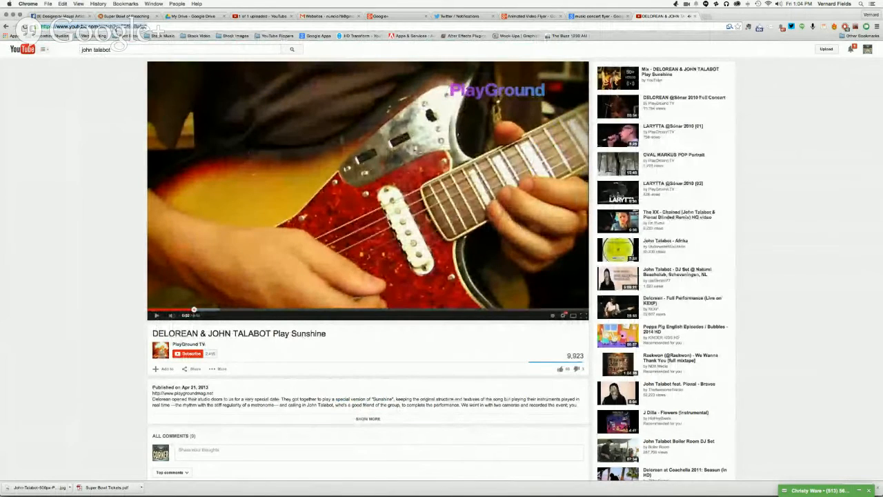
- Open the bookmarked convert2mp3.net video converter in a new tab
{"action": "key", "text": "super+t"}
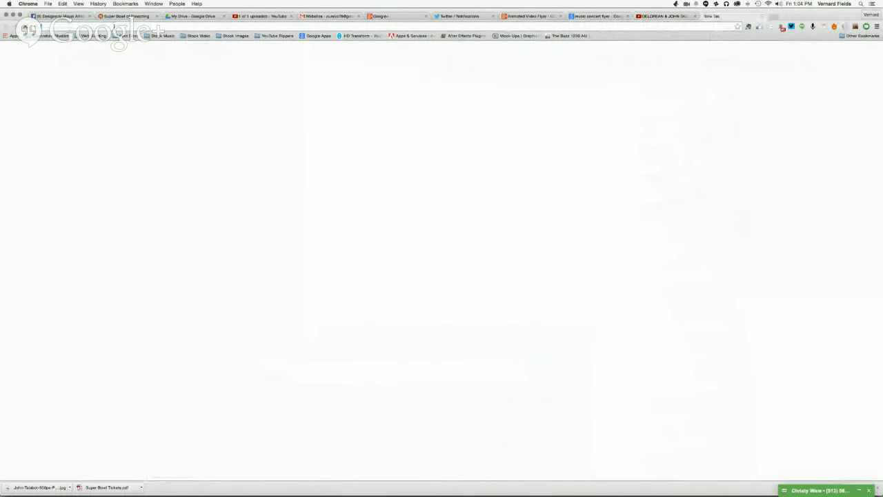
{"action": "left_click", "coordinate": [270, 35]}
{"action": "left_click", "coordinate": [276, 53]}
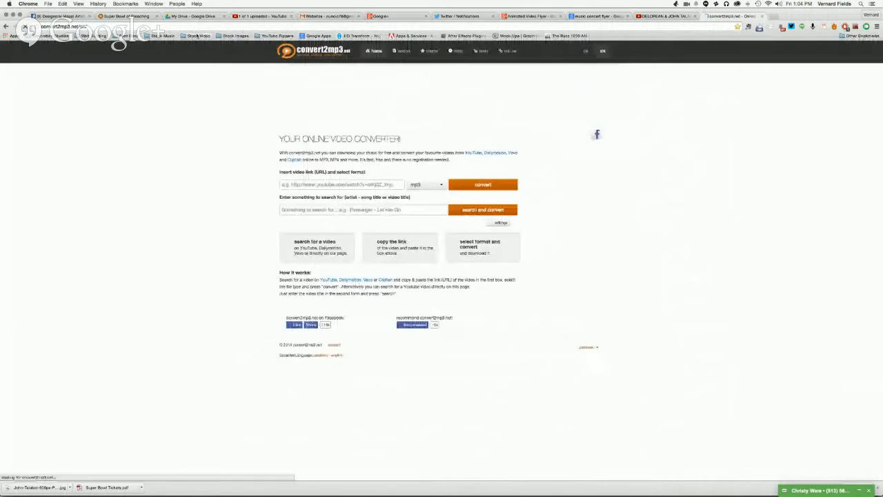
- Enter the link of the Delorean & John Talabot video and convert it to mp4
{"action": "left_click", "coordinate": [346, 184]}
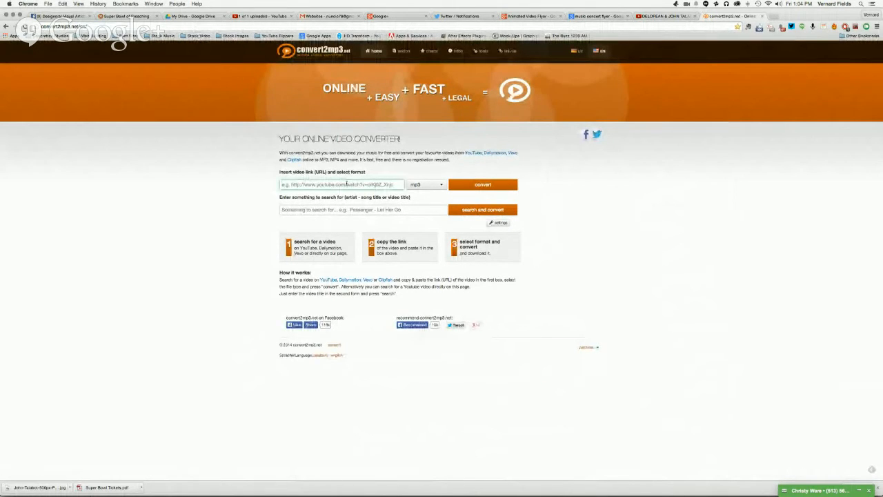
{"action": "type", "text": "https://www.youtube.com/watch?v=PHfSuB3ifg0"}
{"action": "left_click", "coordinate": [429, 187]}
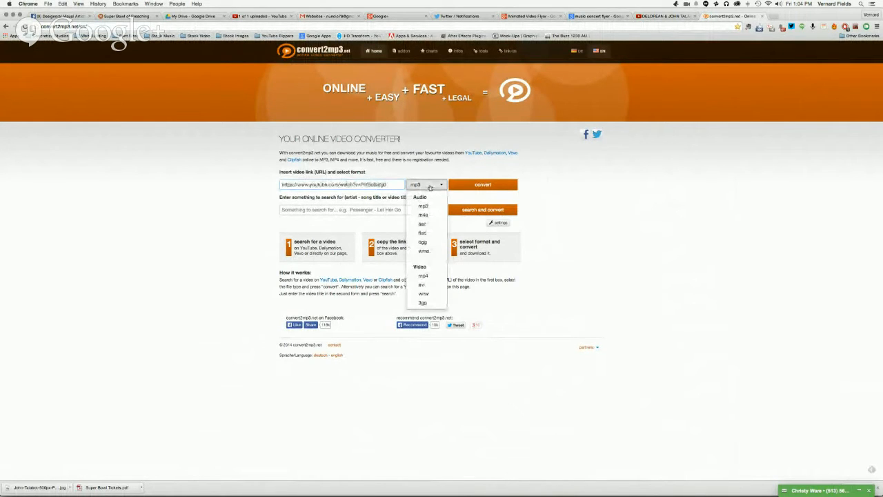
{"action": "left_click", "coordinate": [422, 276]}
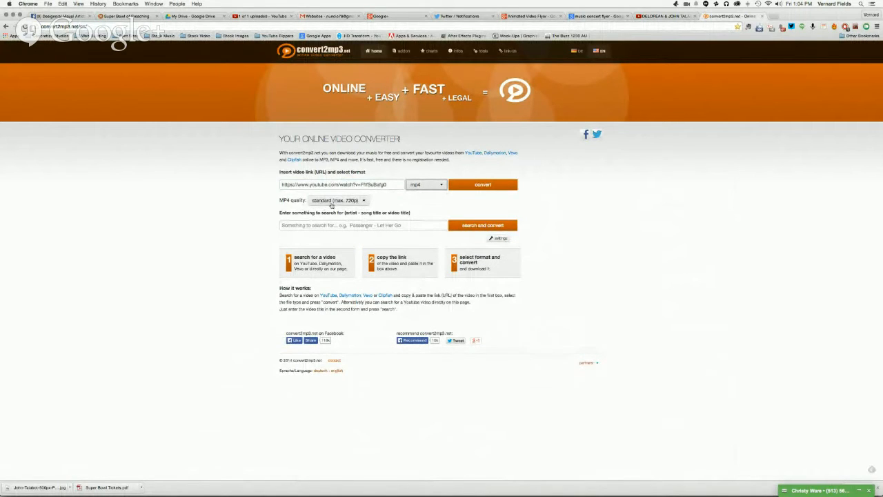
{"action": "left_click", "coordinate": [476, 186]}
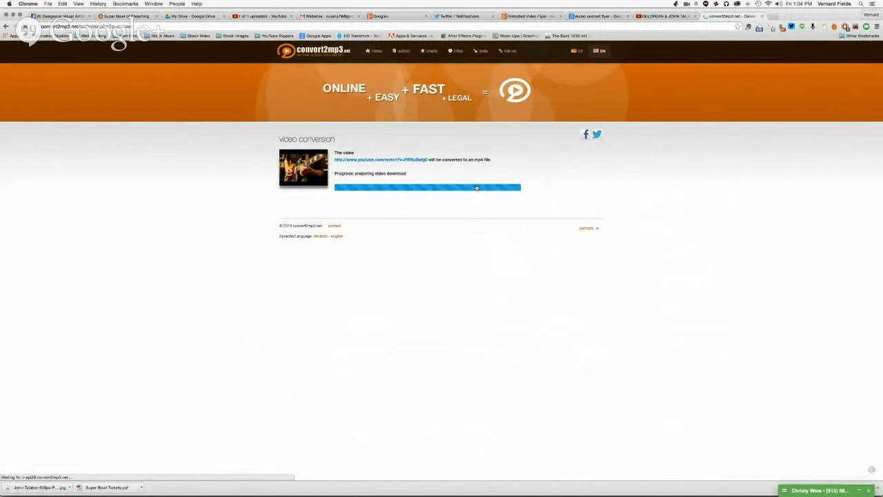
- Search YouTube for "miley cyrus", open the video "Miley Cyrus - Wrecking Ball" and pause it
{"action": "left_click", "coordinate": [650, 16]}
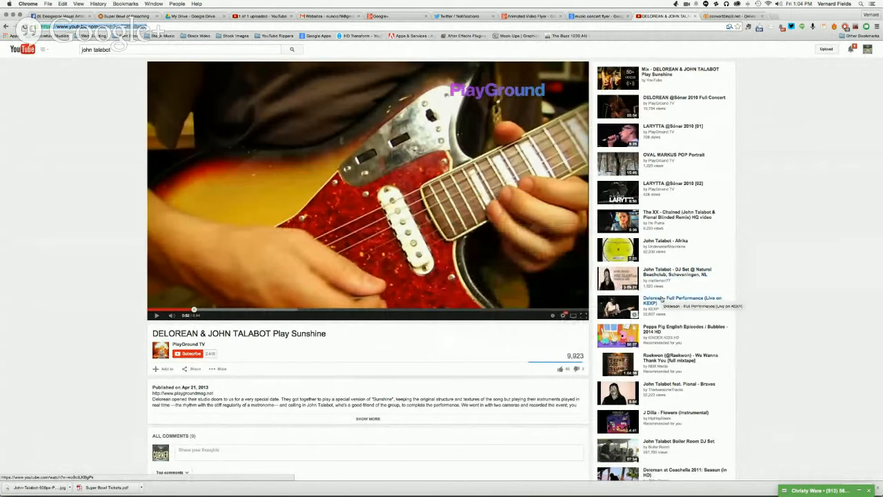
{"action": "triple_click", "coordinate": [115, 47]}
{"action": "type", "text": "mi"}
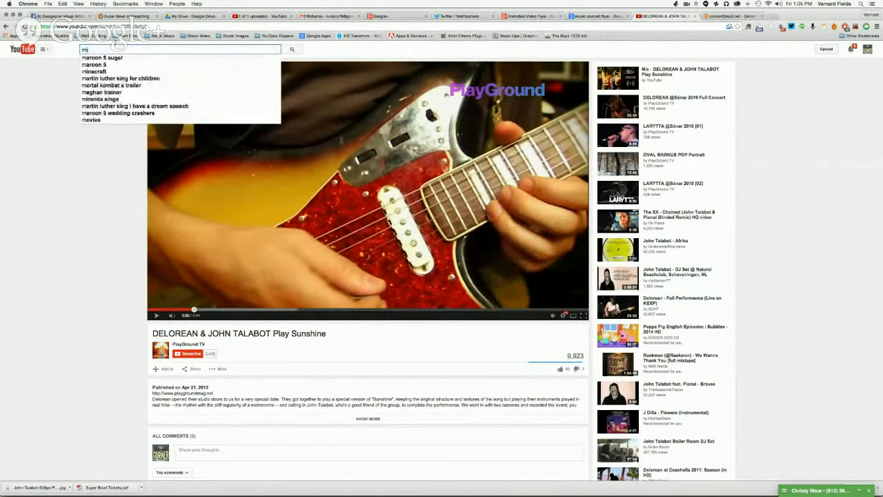
{"action": "type", "text": "ley cyrus"}
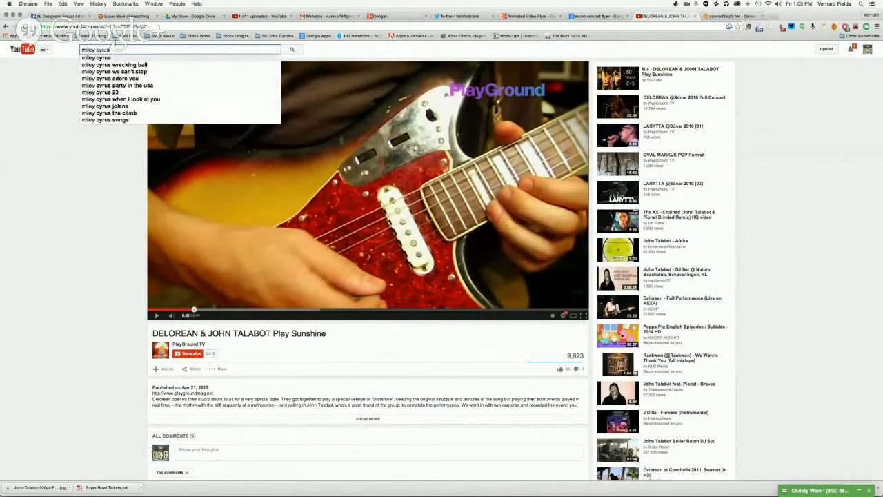
{"action": "key", "text": "Return"}
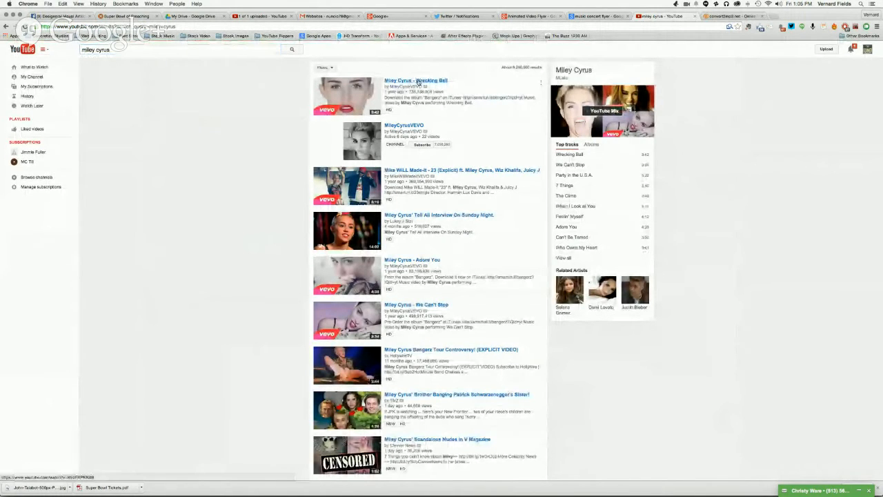
{"action": "left_click", "coordinate": [417, 81]}
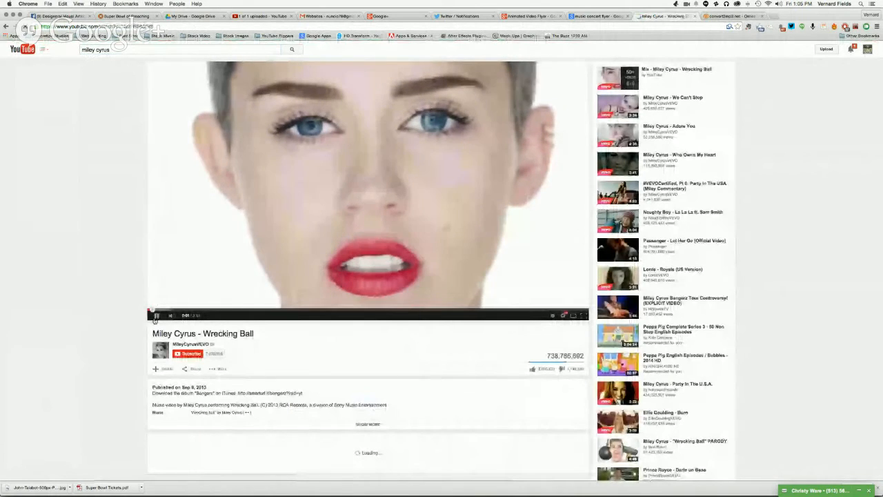
{"action": "left_click", "coordinate": [156, 315]}
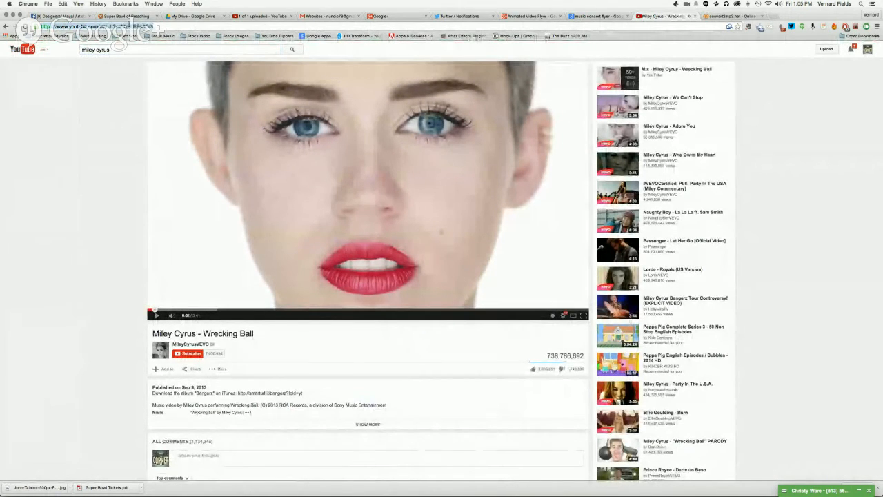
- Return to the converter and download the converted Delorean & John Talabot mp4
{"action": "left_click", "coordinate": [722, 15]}
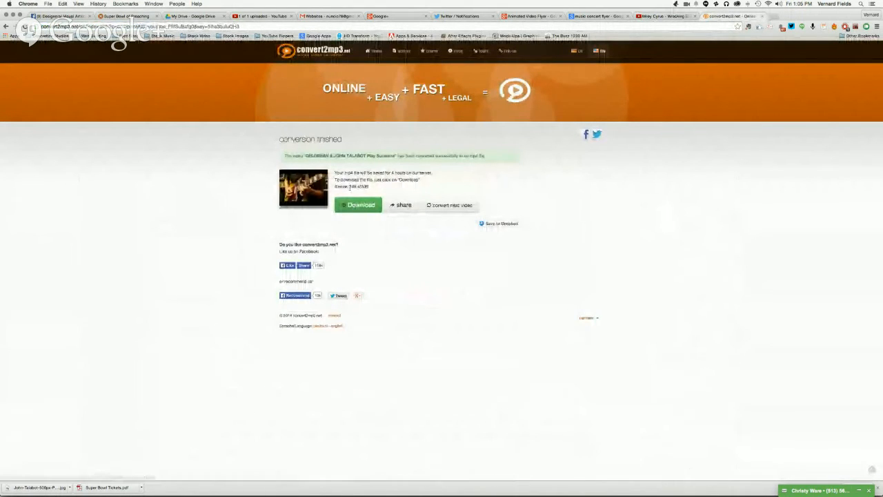
{"action": "left_click", "coordinate": [351, 206]}
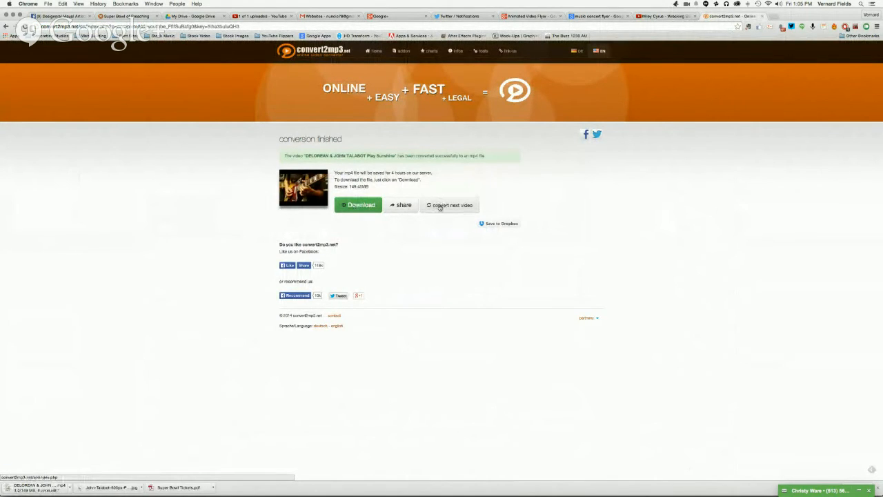
- Convert the Wrecking Ball video from its YouTube link to mp4 and download the file
{"action": "left_click", "coordinate": [439, 205]}
{"action": "left_click", "coordinate": [355, 188]}
{"action": "type", "text": "https://www.youtube.com/watch?v=My2FRPA3Gf8"}
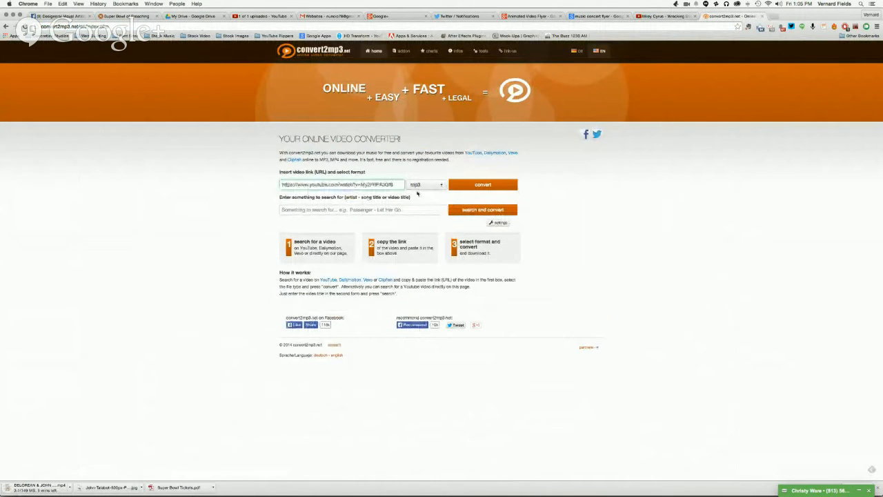
{"action": "left_click", "coordinate": [425, 185]}
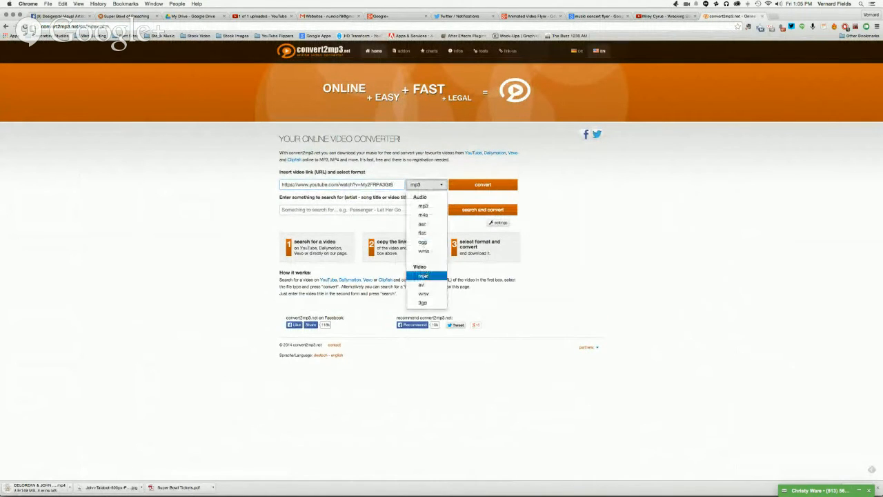
{"action": "left_click", "coordinate": [423, 276]}
{"action": "left_click", "coordinate": [487, 185]}
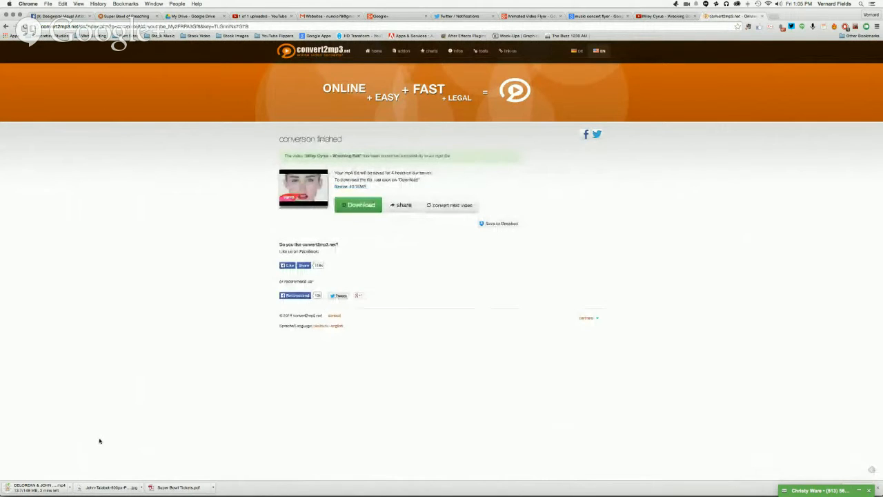
{"action": "left_click", "coordinate": [356, 205]}
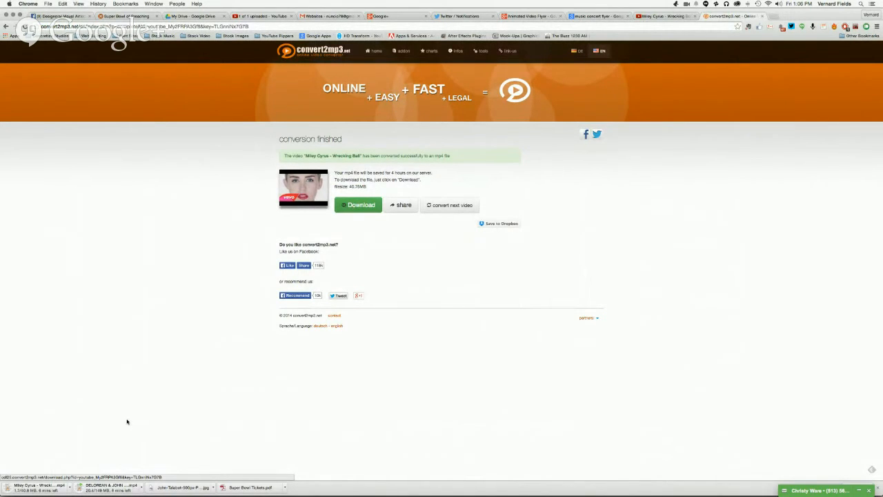
- Switch to Premiere Pro and play the video flyer sequence briefly from its start
{"action": "key", "text": "super+Tab"}
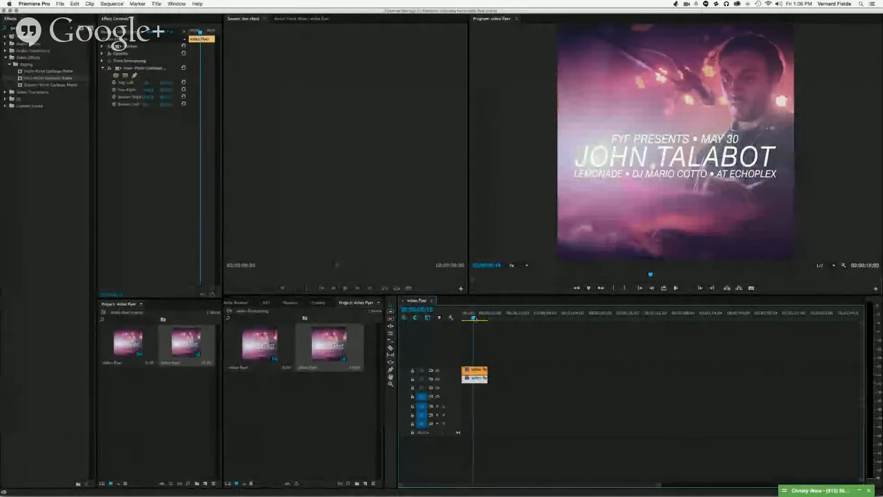
{"action": "left_click", "coordinate": [469, 318]}
{"action": "left_click_drag", "start_coordinate": [469, 318], "coordinate": [458, 323]}
{"action": "key", "text": "space"}
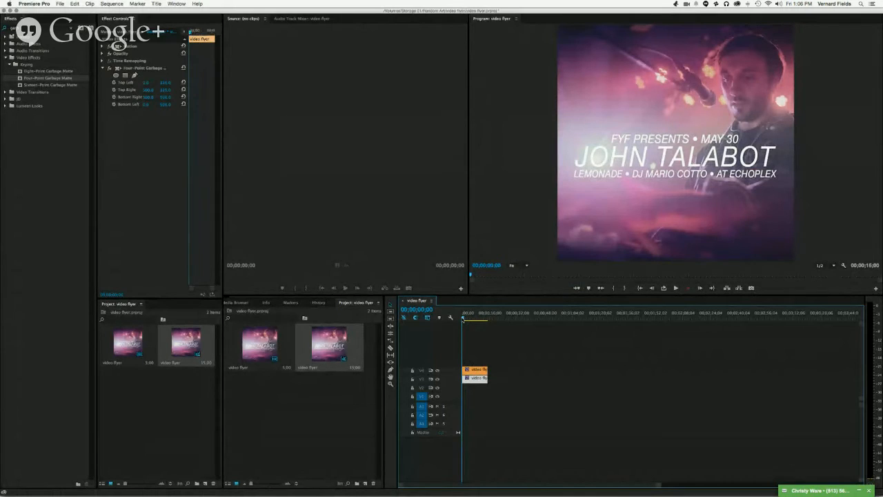
{"action": "key", "text": "space"}
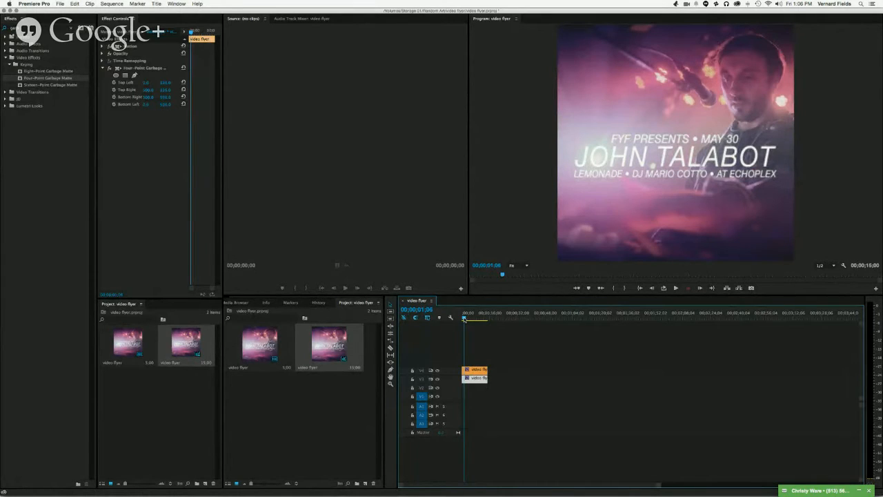
- Add a Position keyframe to the selected V3 clip at 00;00;01;00
{"action": "left_click_drag", "start_coordinate": [464, 318], "coordinate": [463, 318]}
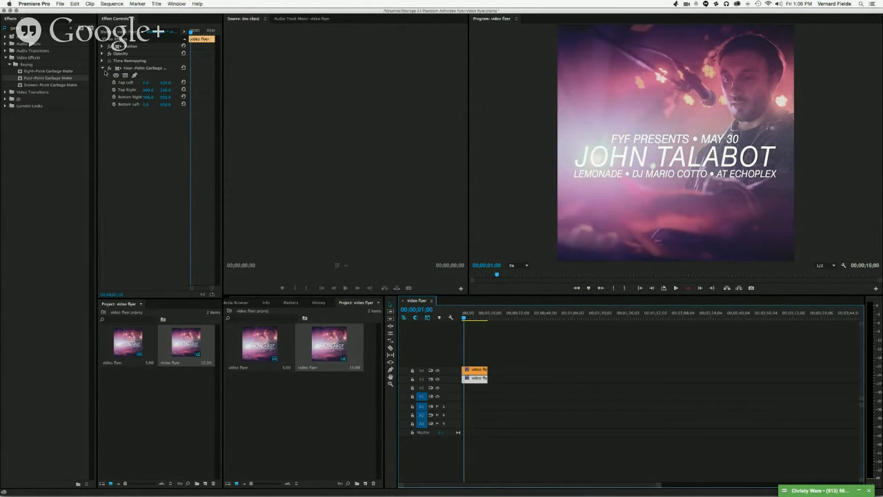
{"action": "left_click", "coordinate": [104, 68]}
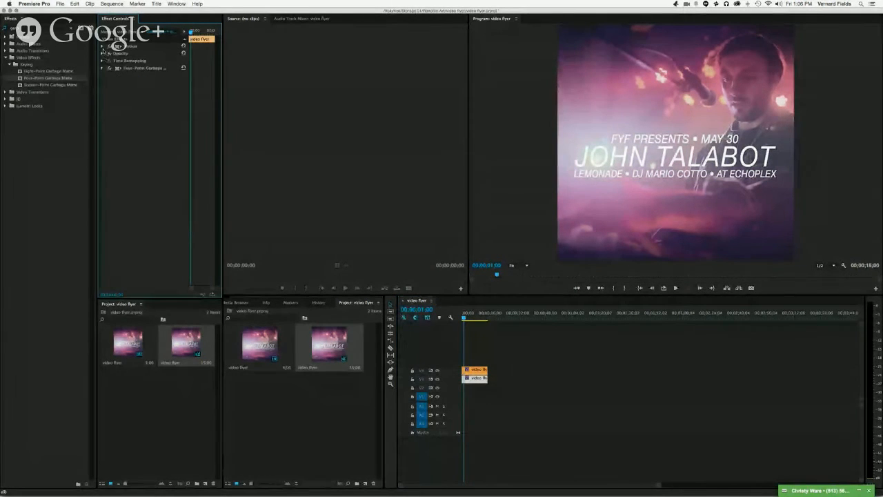
{"action": "left_click", "coordinate": [102, 47]}
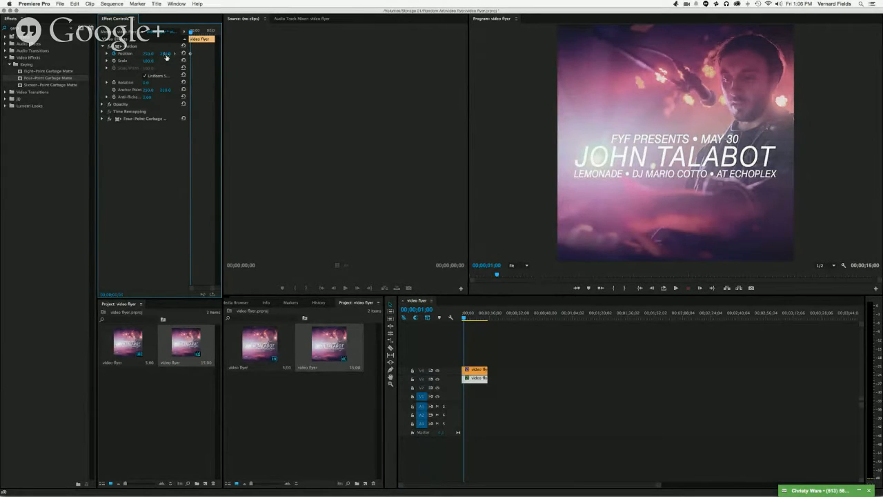
- Try sliding the lower flyer piece down by changing its vertical Position, and undo the move
{"action": "left_click_drag", "start_coordinate": [167, 57], "coordinate": [168, 55]}
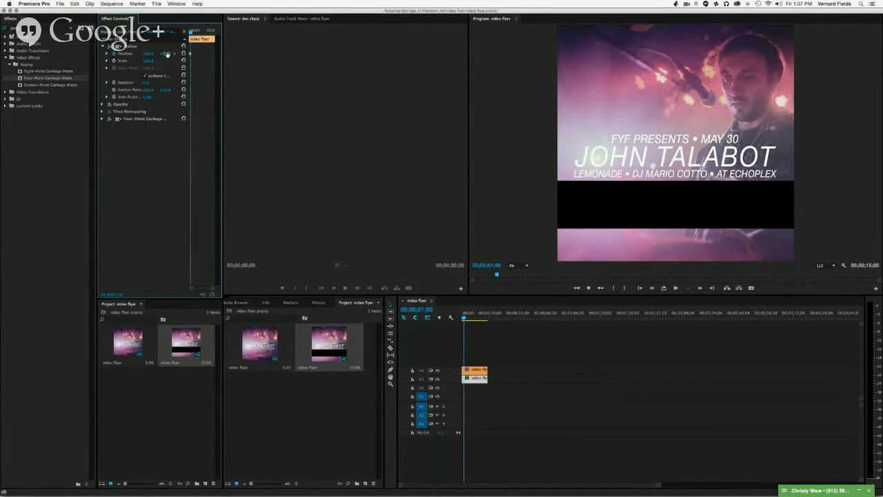
{"action": "key", "text": "super+z"}
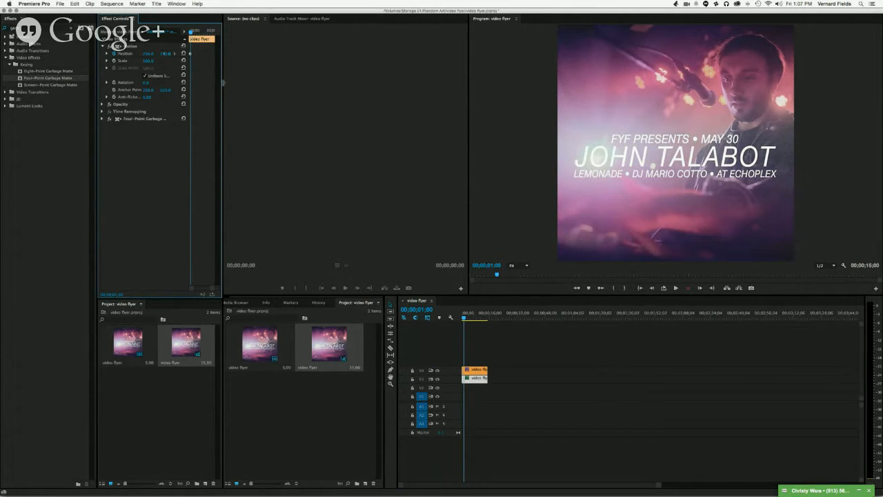
- Slide the lower flyer piece down by changing its vertical Position at 00;00;02;02, adding a second Position keyframe
{"action": "left_click_drag", "start_coordinate": [222, 83], "coordinate": [296, 90]}
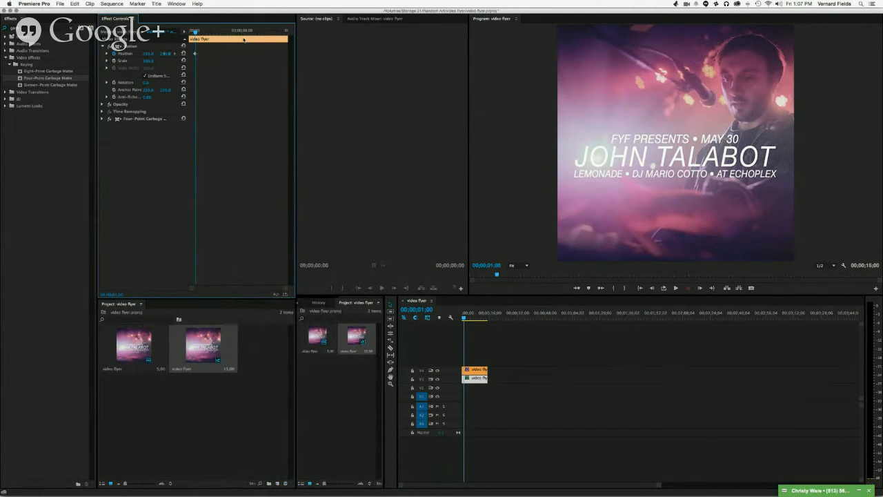
{"action": "left_click_drag", "start_coordinate": [195, 32], "coordinate": [202, 32]}
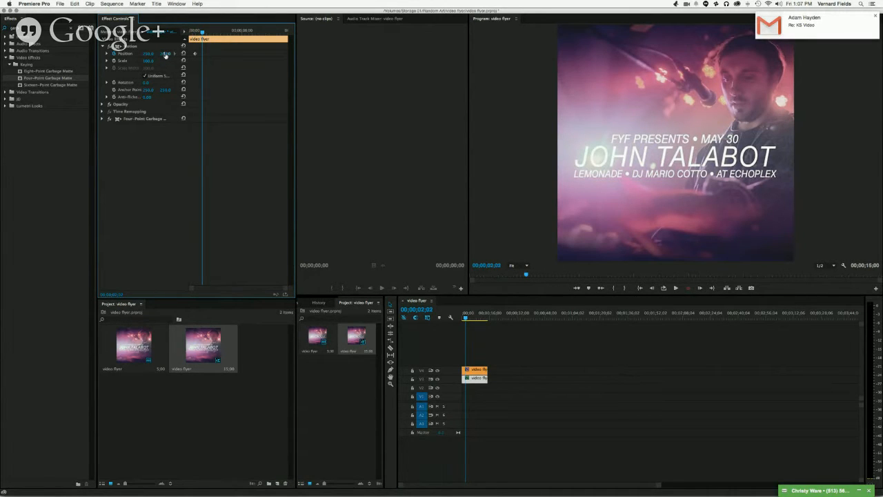
{"action": "left_click_drag", "start_coordinate": [164, 56], "coordinate": [166, 55]}
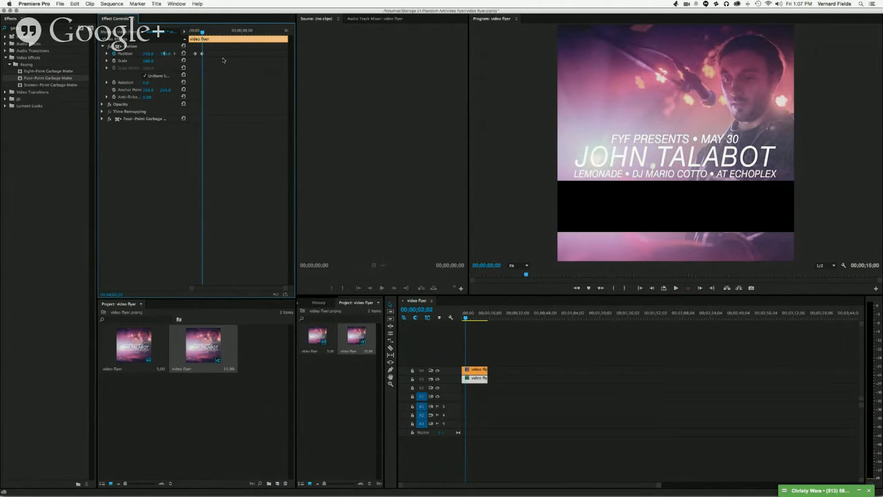
- Add a Position keyframe at 00;00;11;13 to hold the lower flyer piece in its lowered place
{"action": "left_click_drag", "start_coordinate": [202, 32], "coordinate": [264, 33]}
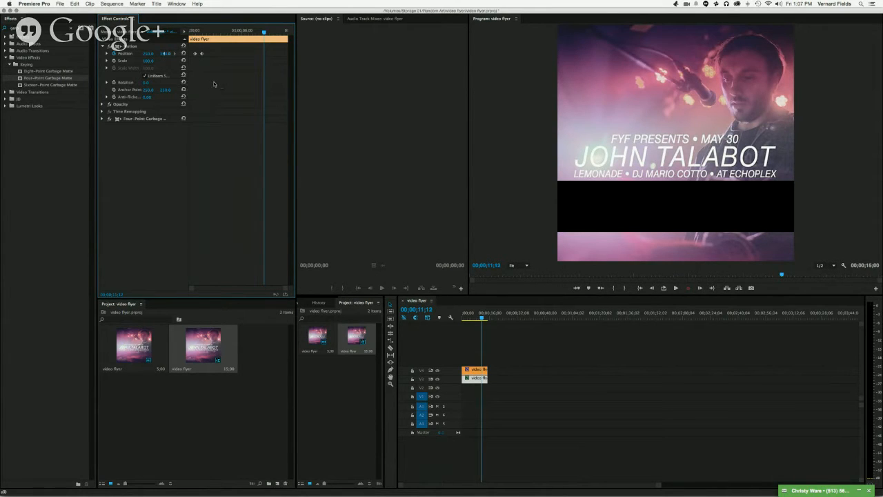
{"action": "left_click", "coordinate": [187, 110]}
{"action": "left_click_drag", "start_coordinate": [187, 147], "coordinate": [219, 147]}
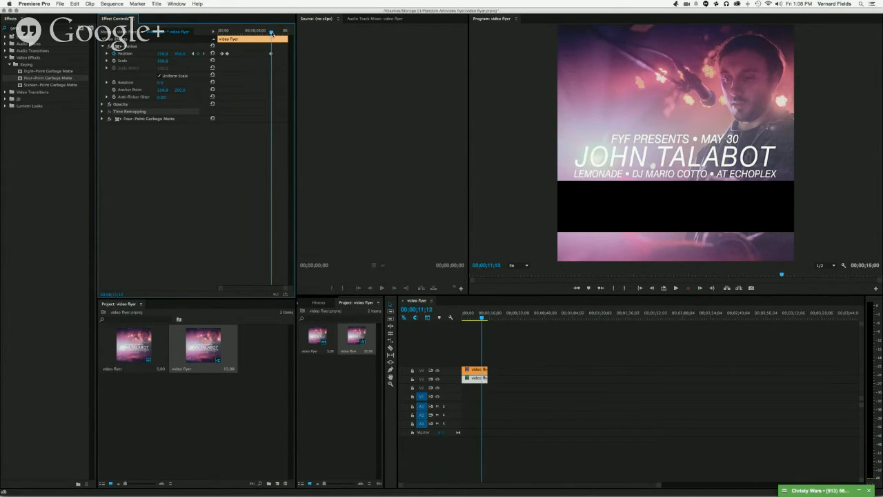
- Return the lower flyer piece to its original vertical Position of 250 at 00;00;12;11
{"action": "left_click_drag", "start_coordinate": [272, 33], "coordinate": [275, 33]}
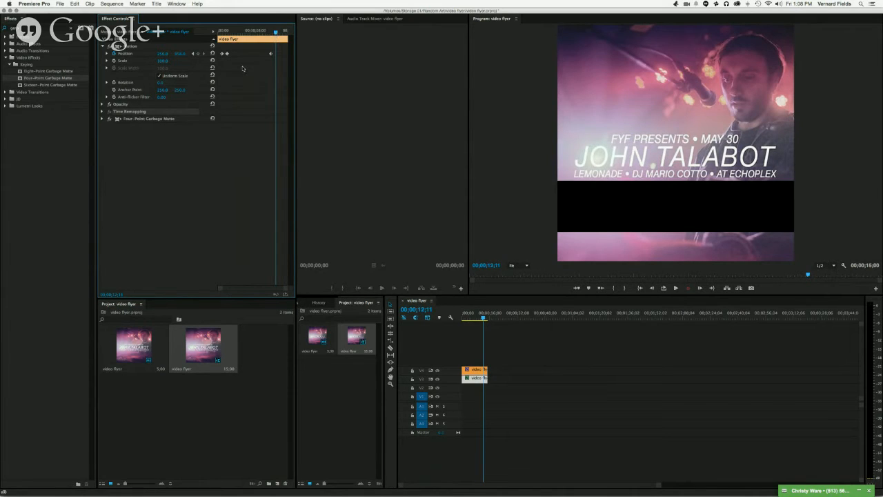
{"action": "left_click_drag", "start_coordinate": [182, 56], "coordinate": [181, 54]}
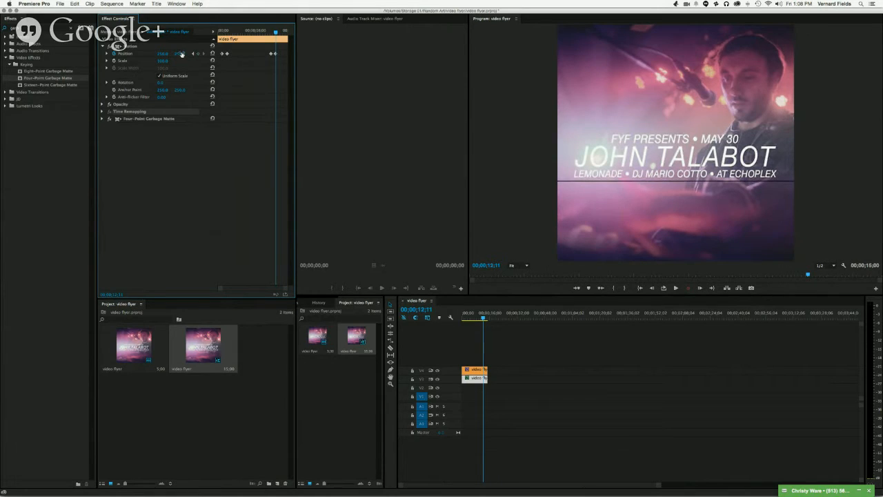
{"action": "left_click", "coordinate": [182, 54]}
{"action": "key", "text": "Return"}
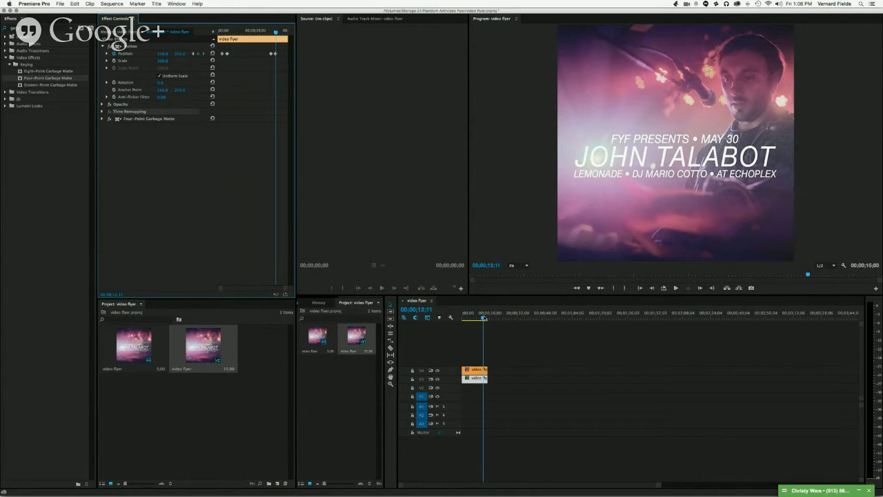
- Set the temporal interpolation of the lower piece's second and third Position keyframes to Ease Out
{"action": "left_click", "coordinate": [484, 318]}
{"action": "mouse_move", "coordinate": [484, 318]}
{"action": "left_mouse_down"}
{"action": "mouse_move", "coordinate": [460, 316]}
{"action": "mouse_move", "coordinate": [483, 316]}
{"action": "mouse_move", "coordinate": [474, 316]}
{"action": "left_mouse_up"}
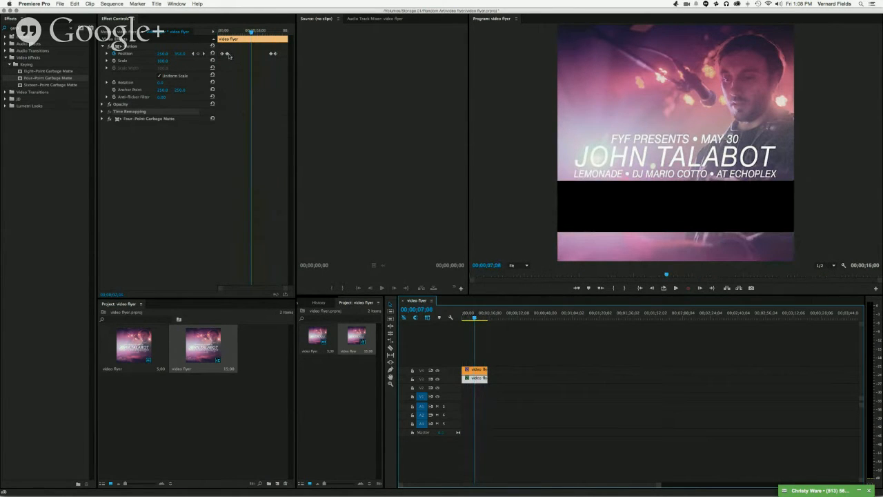
{"action": "left_click", "coordinate": [227, 54]}
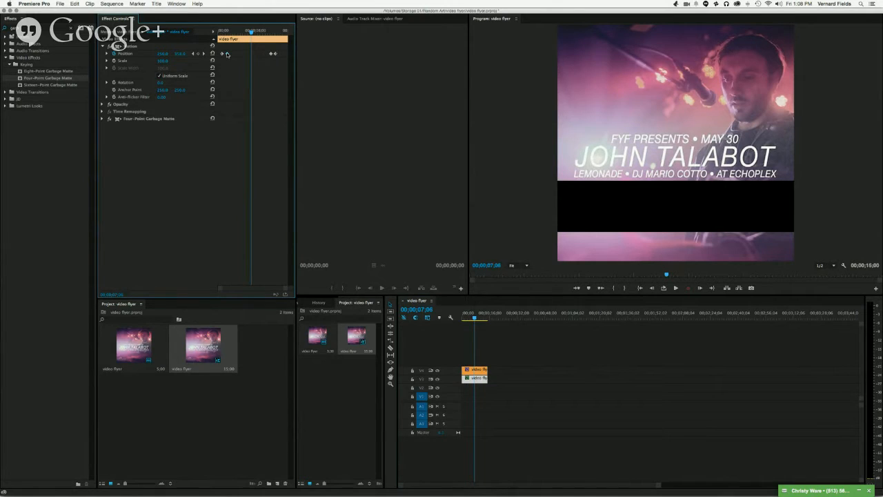
{"action": "right_click", "coordinate": [227, 54]}
{"action": "mouse_move", "coordinate": [256, 112]}
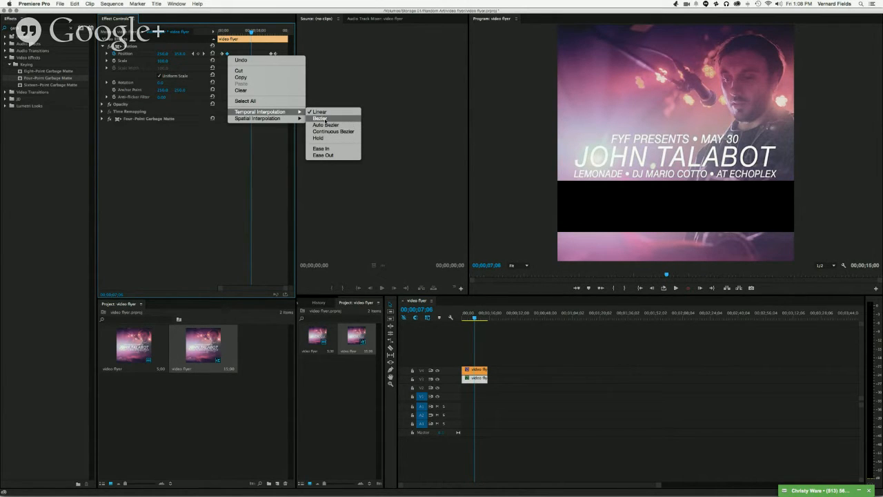
{"action": "left_click", "coordinate": [327, 155]}
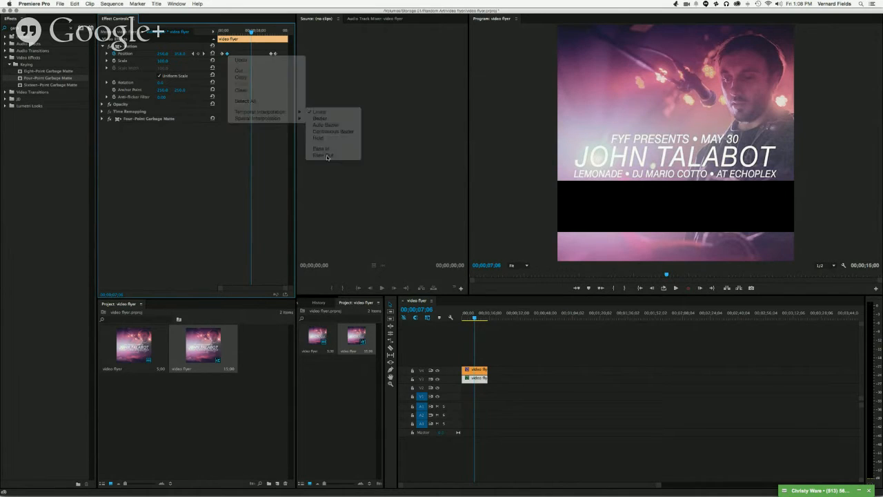
{"action": "right_click", "coordinate": [272, 55]}
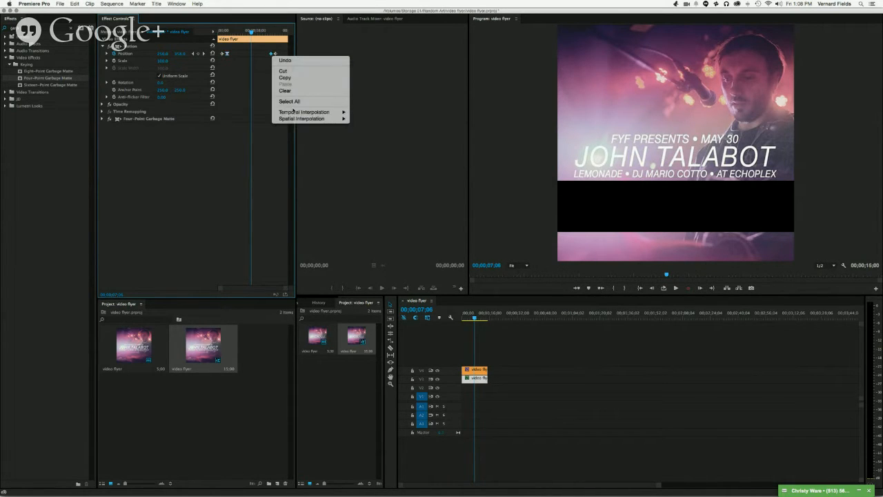
{"action": "left_click", "coordinate": [376, 156]}
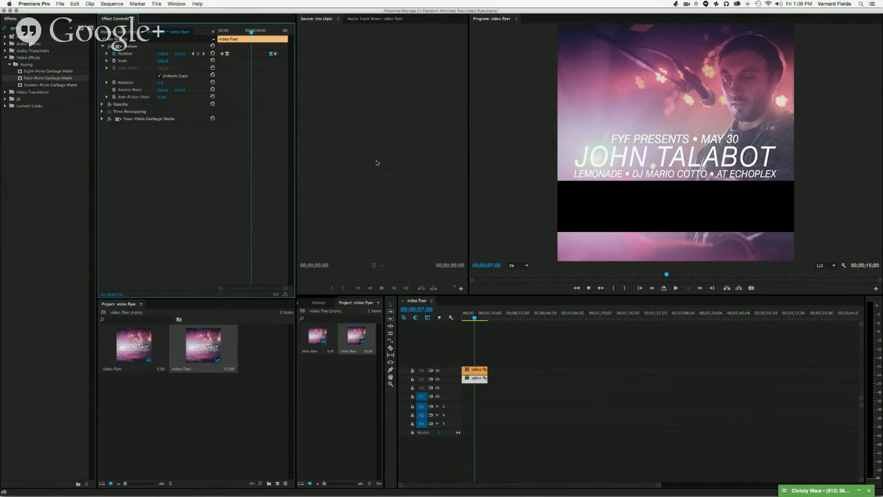
- Turn on Position animation for the upper flyer piece on V4 with a first keyframe at 00;00;01;00
{"action": "mouse_move", "coordinate": [473, 321]}
{"action": "left_mouse_down"}
{"action": "mouse_move", "coordinate": [461, 319]}
{"action": "mouse_move", "coordinate": [487, 318]}
{"action": "mouse_move", "coordinate": [464, 318]}
{"action": "mouse_move", "coordinate": [472, 317]}
{"action": "left_mouse_up"}
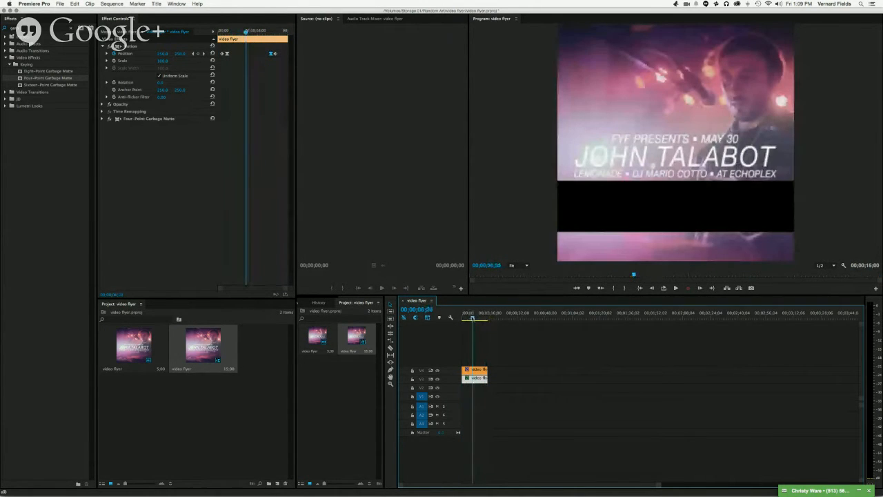
{"action": "left_click", "coordinate": [476, 378]}
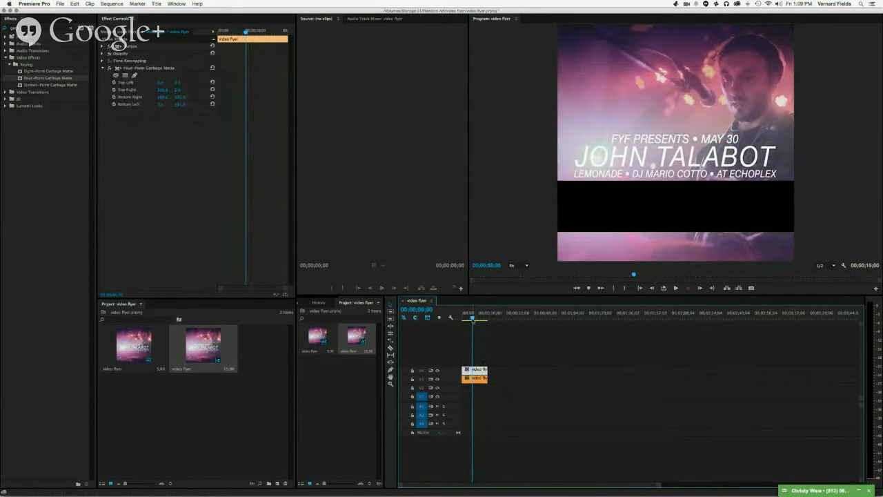
{"action": "left_click_drag", "start_coordinate": [472, 318], "coordinate": [463, 319]}
{"action": "left_click", "coordinate": [475, 370]}
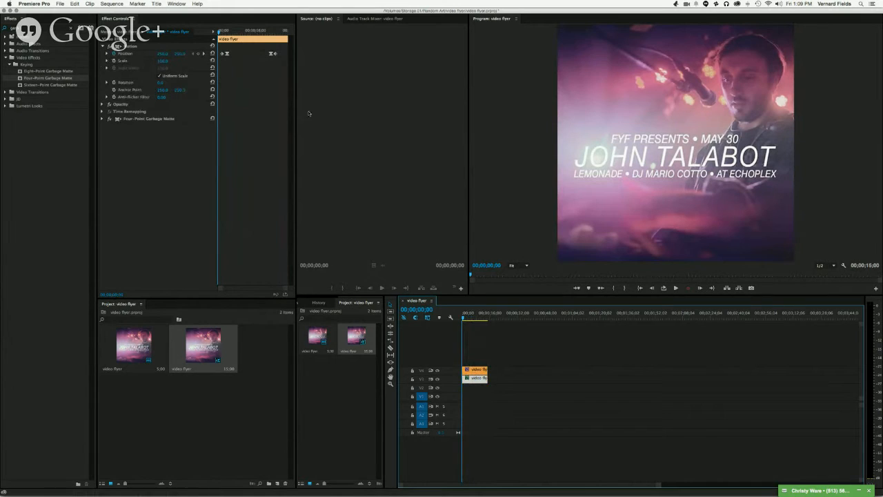
{"action": "left_click", "coordinate": [221, 32]}
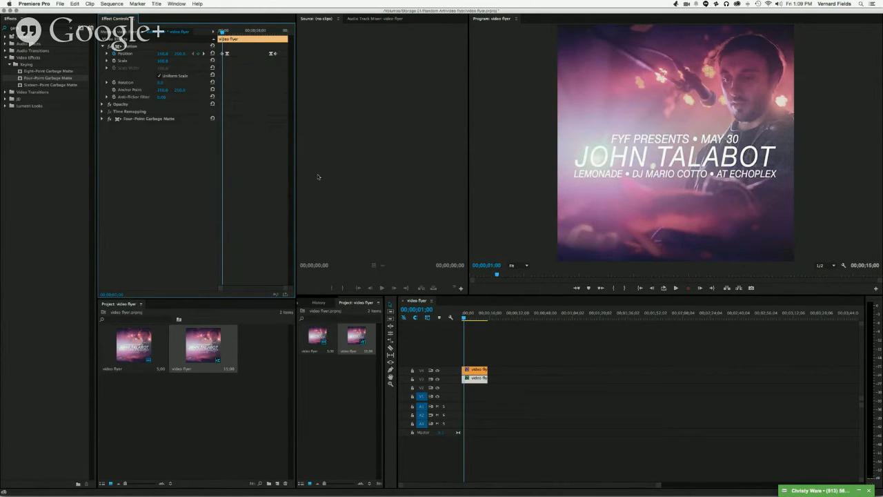
{"action": "left_click", "coordinate": [476, 378]}
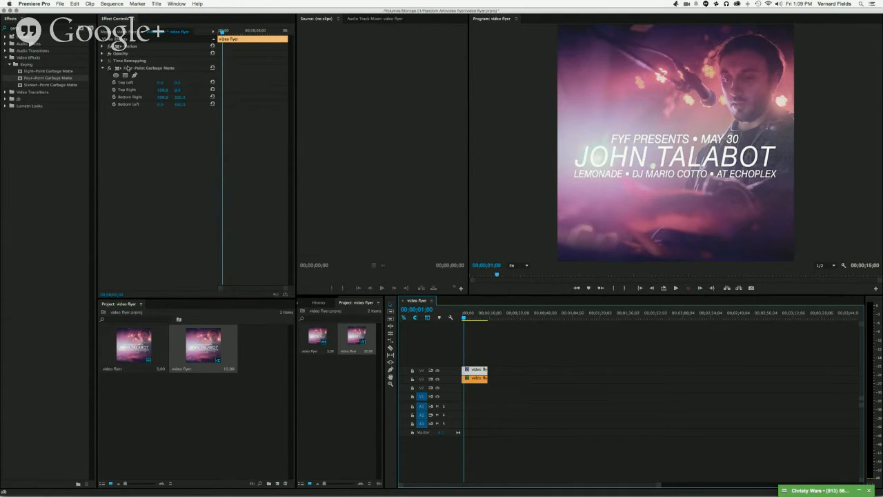
{"action": "left_click", "coordinate": [102, 47]}
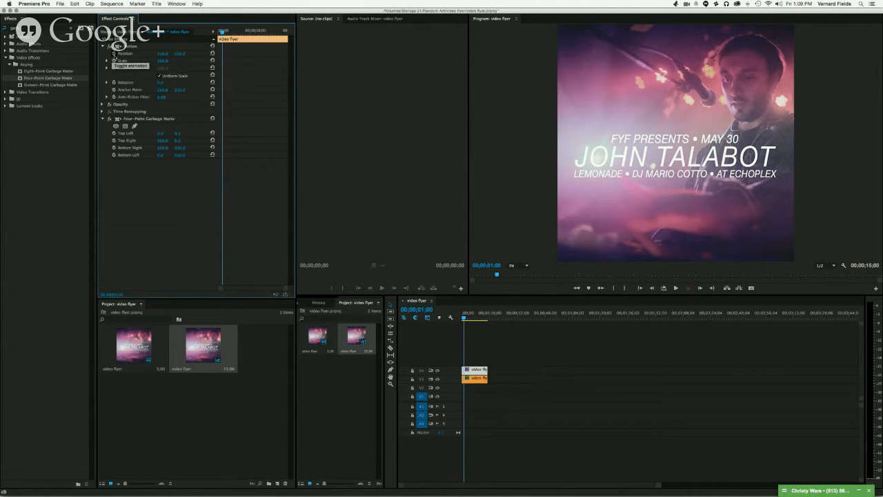
{"action": "left_click", "coordinate": [113, 54]}
- Add a Position keyframe to the upper flyer piece at 00;00;02;02 and slide it up to a vertical Position of 40
{"action": "left_click", "coordinate": [475, 371]}
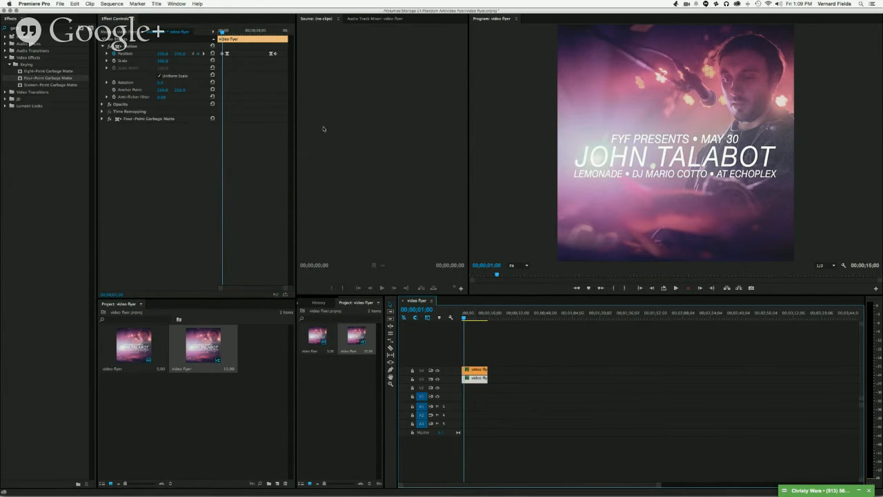
{"action": "left_click_drag", "start_coordinate": [222, 33], "coordinate": [227, 34]}
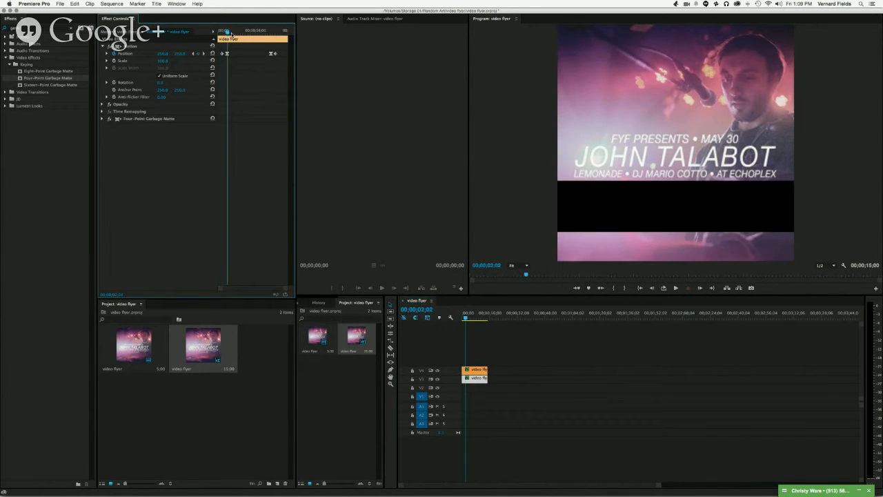
{"action": "left_click", "coordinate": [476, 378]}
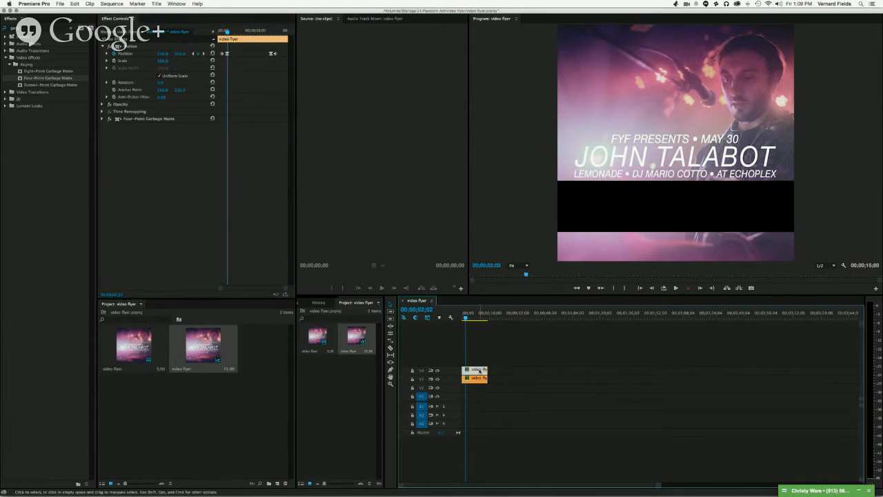
{"action": "left_click", "coordinate": [198, 55]}
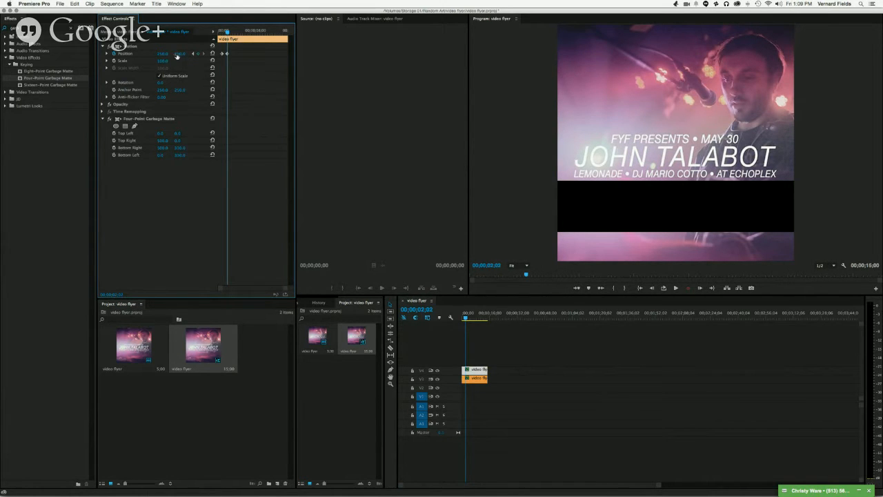
{"action": "left_click_drag", "start_coordinate": [180, 57], "coordinate": [180, 57]}
{"action": "left_click_drag", "start_coordinate": [180, 56], "coordinate": [182, 54]}
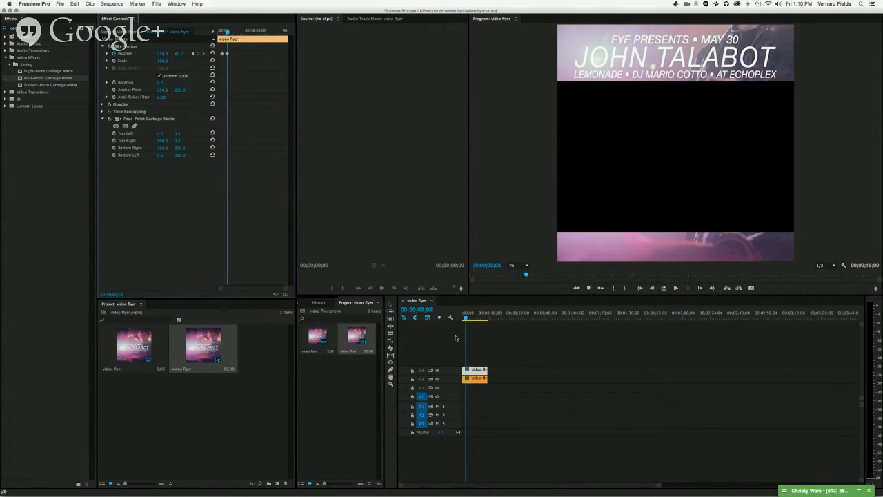
- Add a Position keyframe to the upper flyer piece at 00;00;11;13, matching the lower piece's third keyframe
{"action": "left_click", "coordinate": [476, 369]}
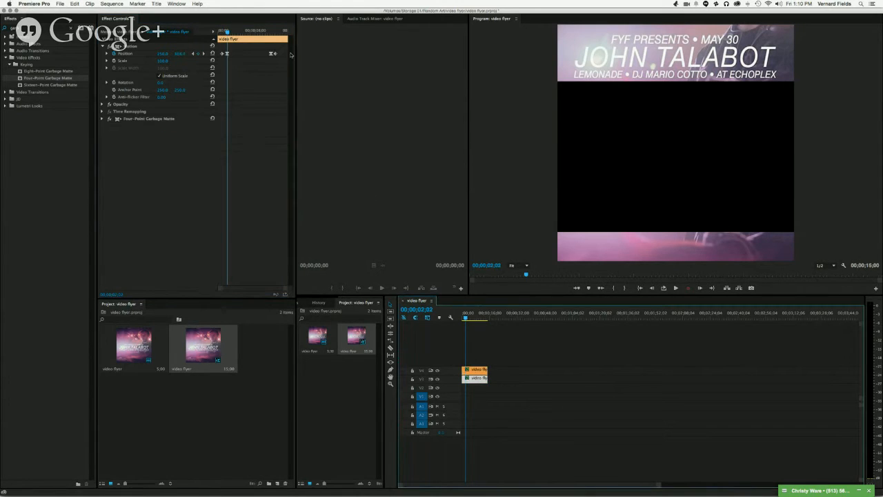
{"action": "left_click", "coordinate": [273, 31]}
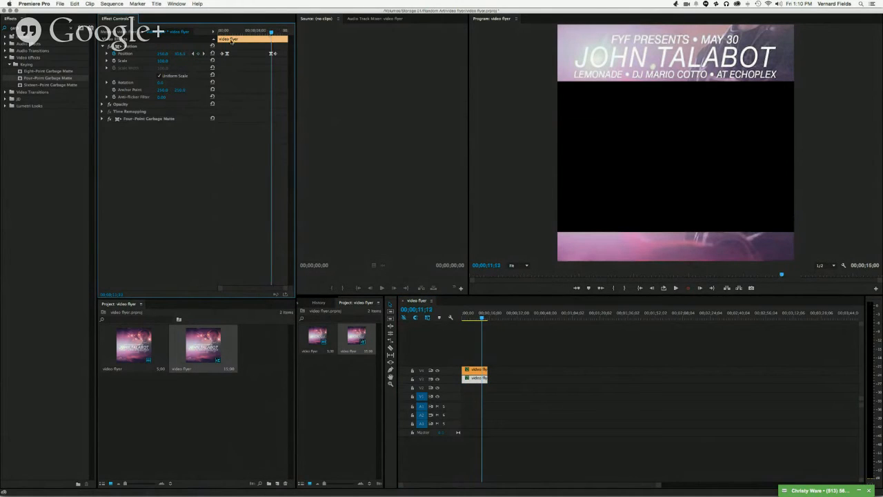
{"action": "left_click", "coordinate": [475, 378]}
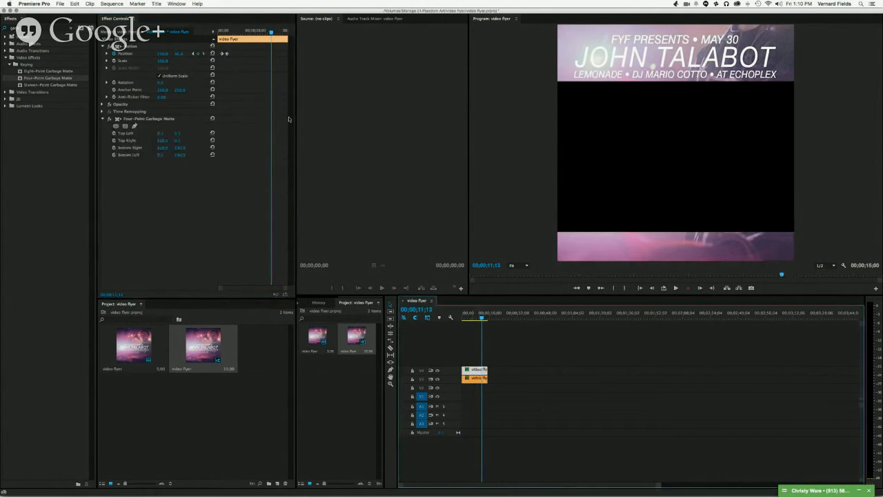
{"action": "left_click", "coordinate": [198, 54]}
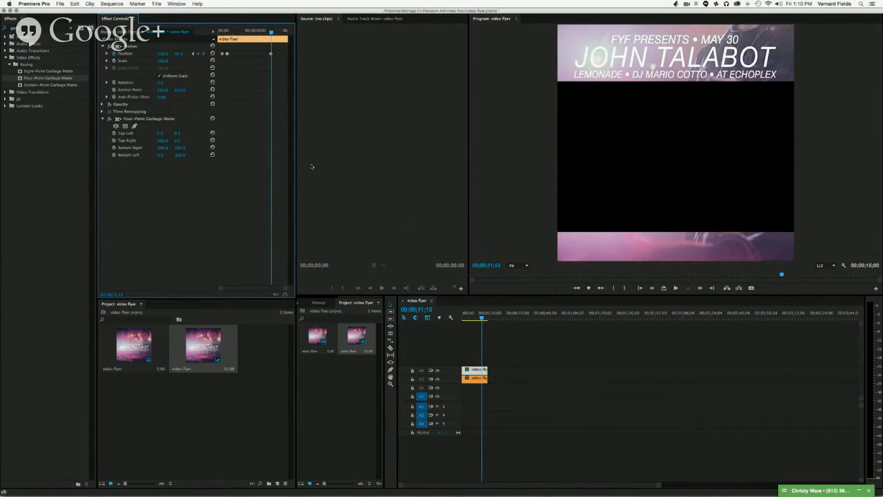
- Add a Position keyframe to the upper flyer piece at 00;00;12;11 and return its vertical Position to 250
{"action": "left_click", "coordinate": [474, 370]}
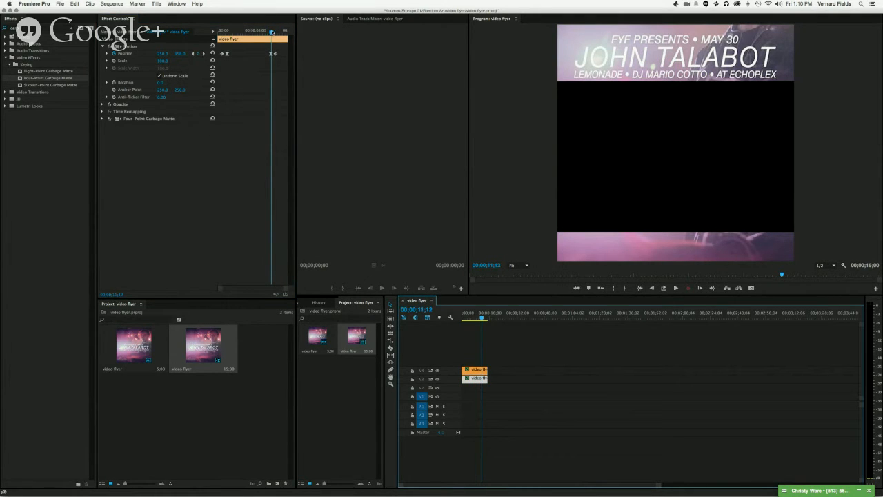
{"action": "left_click", "coordinate": [481, 378]}
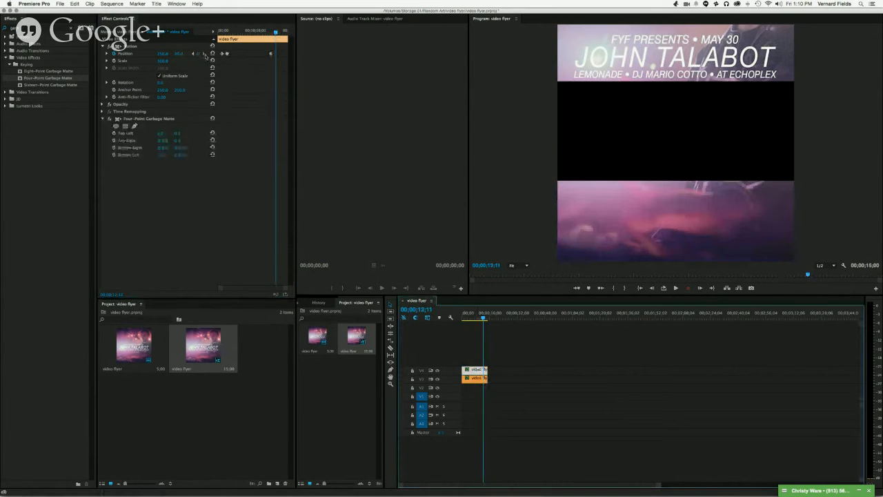
{"action": "left_click", "coordinate": [198, 53]}
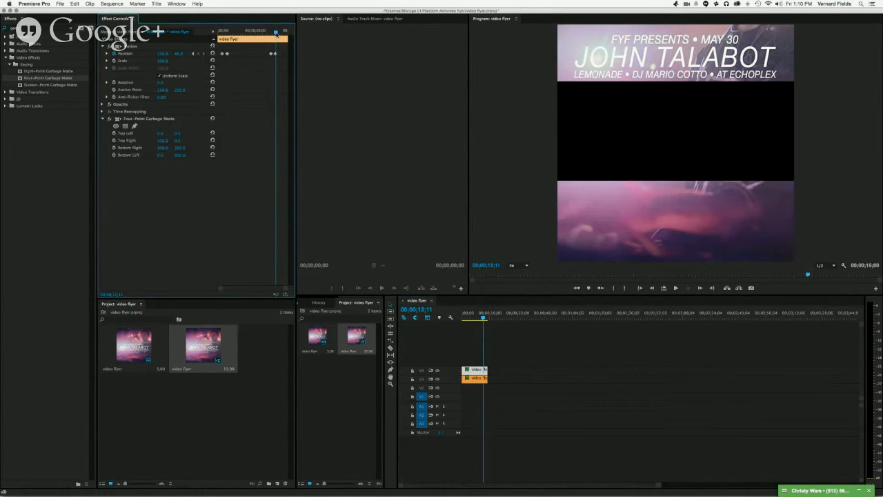
{"action": "left_click_drag", "start_coordinate": [276, 33], "coordinate": [276, 34]}
{"action": "left_click", "coordinate": [179, 53]}
{"action": "key", "text": "Return"}
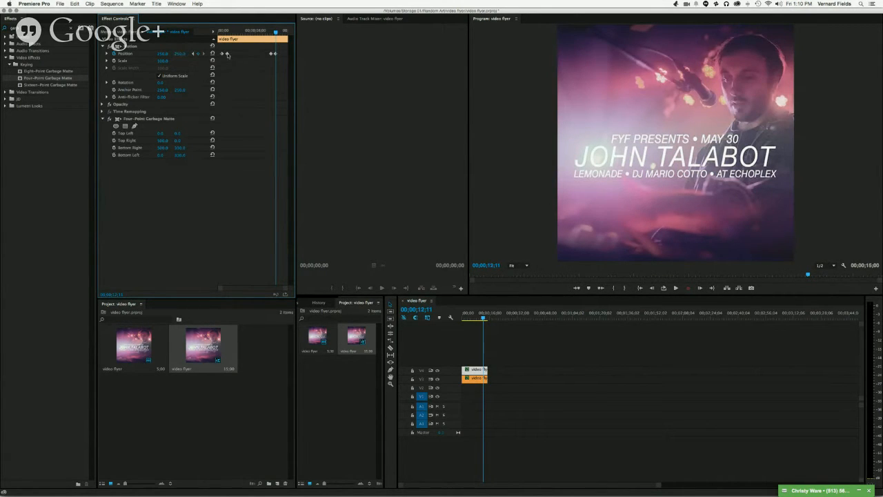
- Set the temporal interpolation of the upper piece's second Position keyframe to Ease In
{"action": "right_click", "coordinate": [227, 55]}
{"action": "mouse_move", "coordinate": [276, 112]}
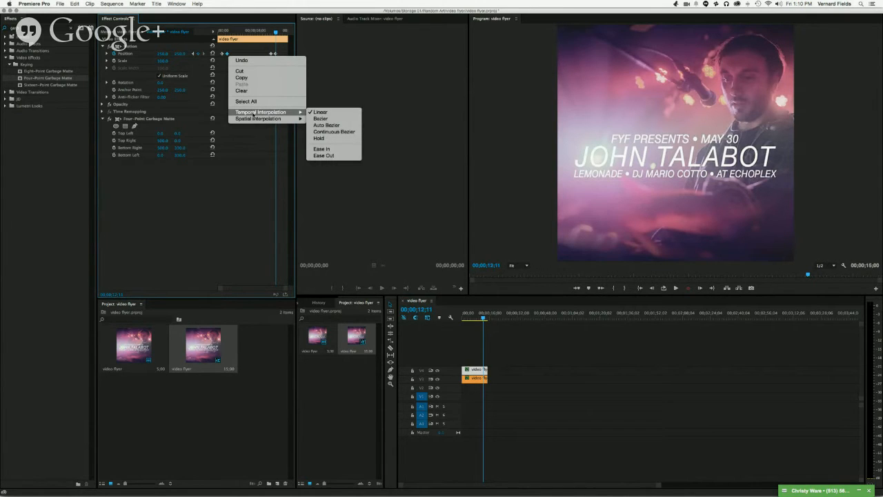
{"action": "left_click", "coordinate": [339, 149]}
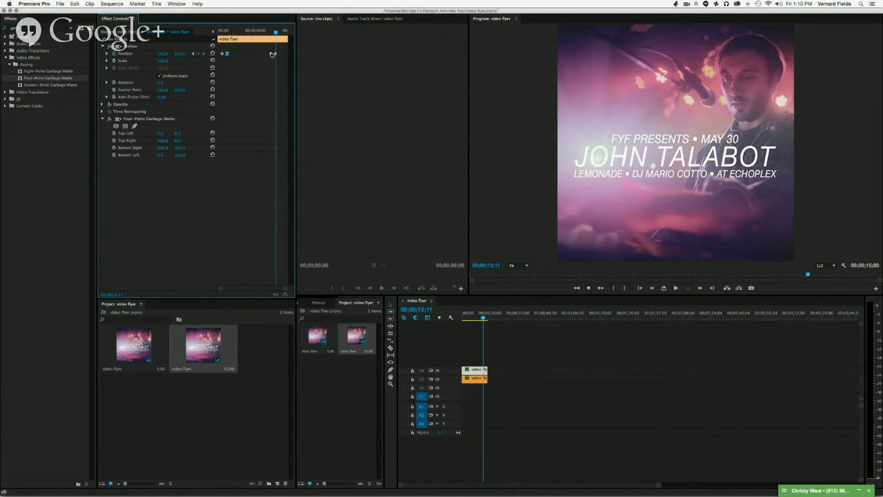
- Set the upper piece's third Position keyframe to Ease In and move the playhead to just past the 14-second mark
{"action": "right_click", "coordinate": [272, 54]}
{"action": "mouse_move", "coordinate": [337, 118]}
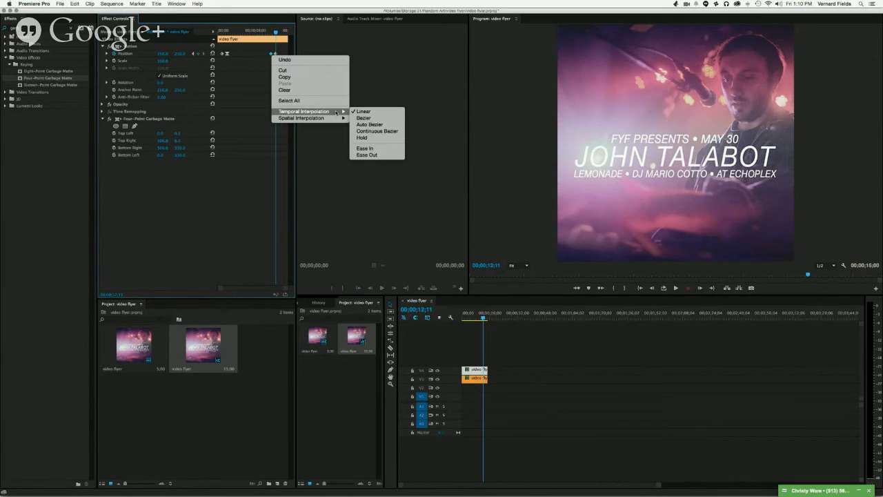
{"action": "left_click", "coordinate": [366, 148]}
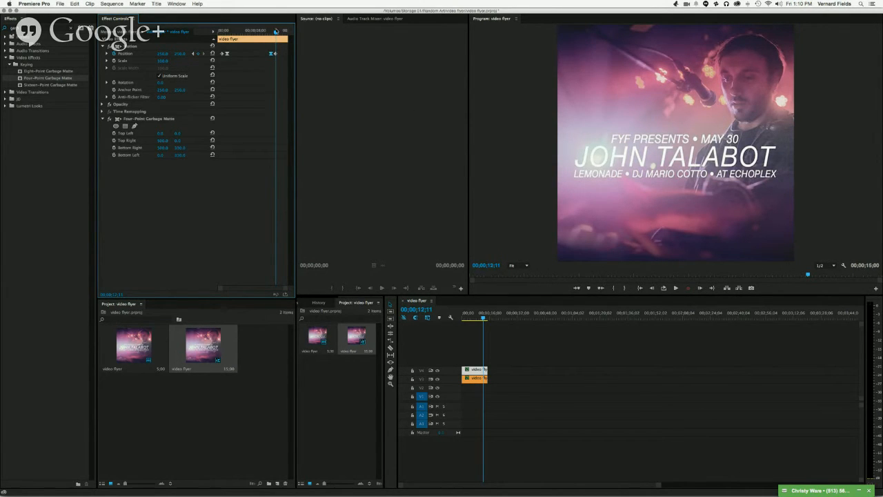
{"action": "mouse_move", "coordinate": [277, 32]}
{"action": "left_mouse_down"}
{"action": "mouse_move", "coordinate": [219, 34]}
{"action": "mouse_move", "coordinate": [285, 33]}
{"action": "left_mouse_up"}
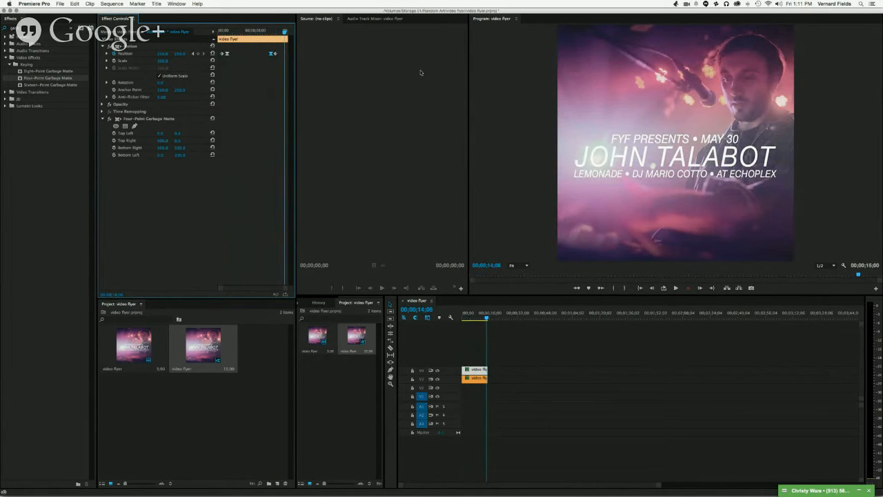
- Switch to Chrome and search Google Images for "logo", replacing the music concert flyer query
{"action": "key", "text": "super+Tab"}
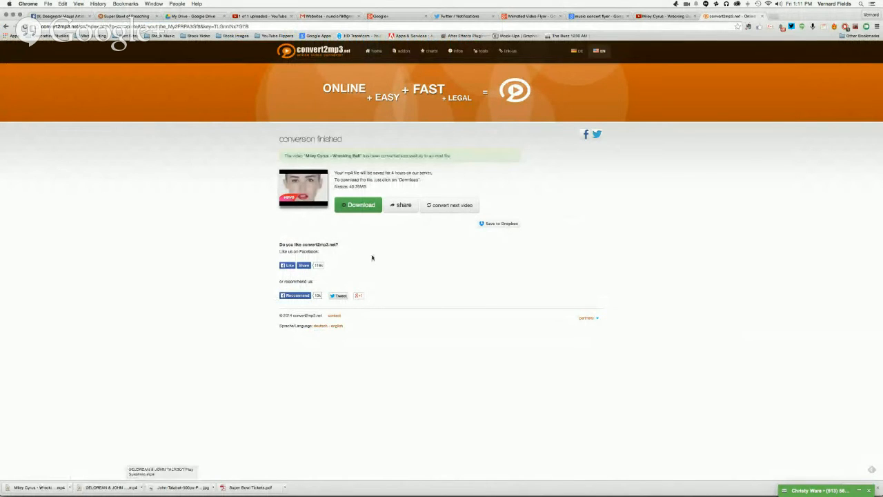
{"action": "left_click", "coordinate": [583, 15]}
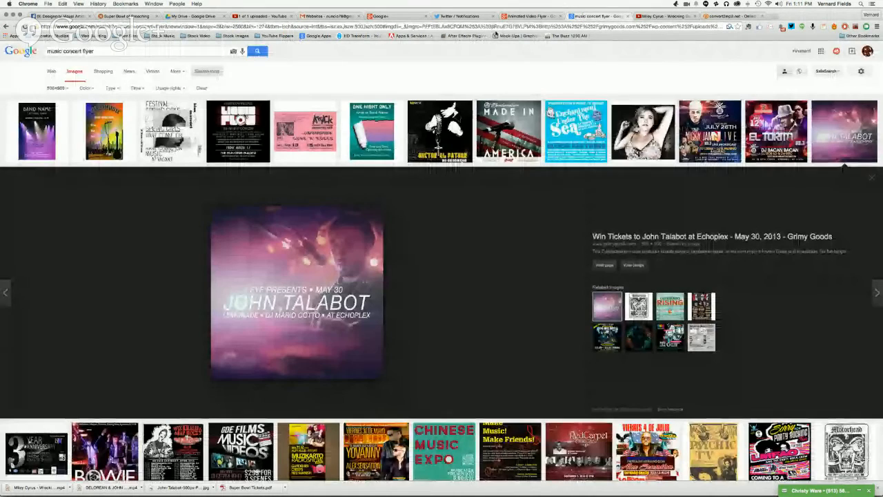
{"action": "left_click_drag", "start_coordinate": [96, 50], "coordinate": [46, 39]}
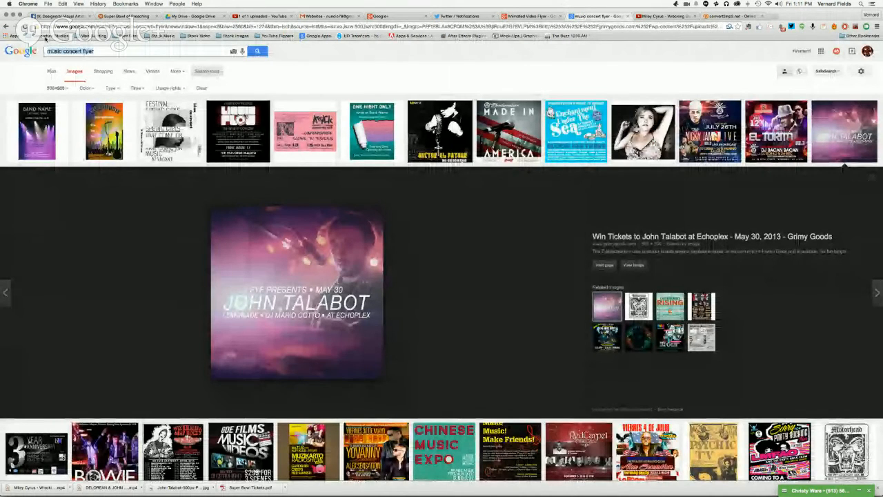
{"action": "type", "text": "logo"}
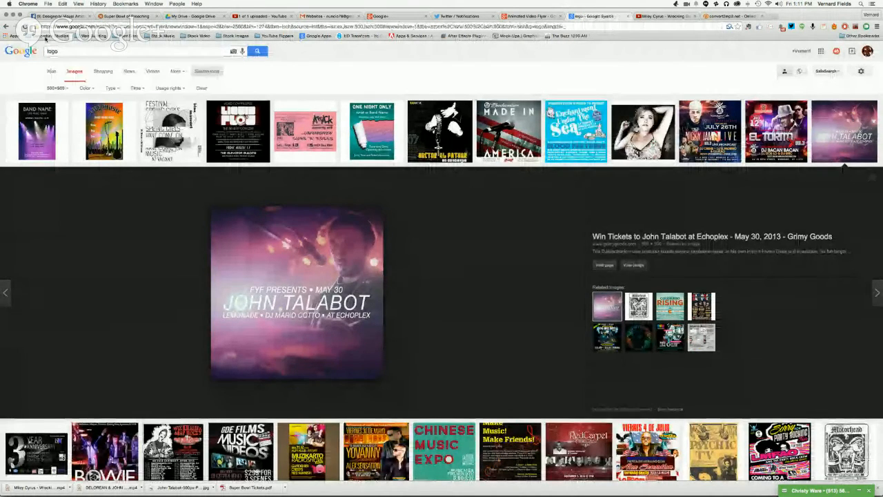
{"action": "key", "text": "Return"}
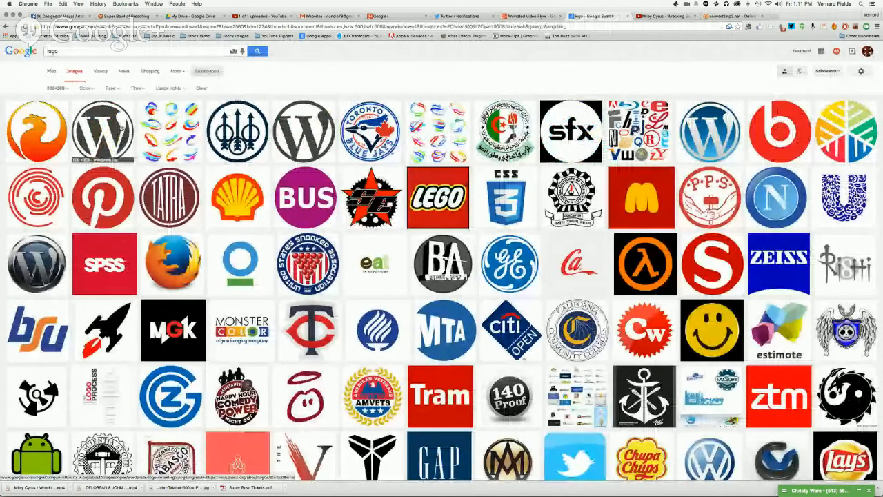
- Choose the Toronto Blue Jays logo from the image results and save it to Downloads as logo.png
{"action": "mouse_move", "coordinate": [106, 131]}
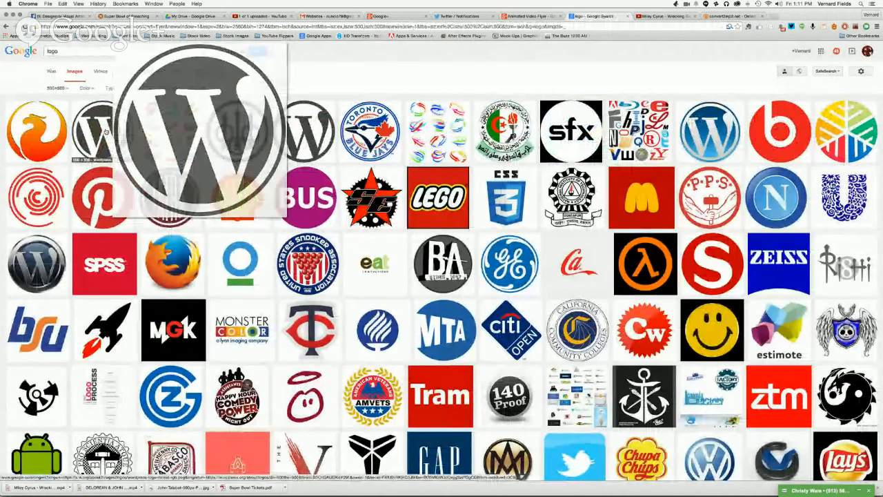
{"action": "left_click", "coordinate": [106, 131]}
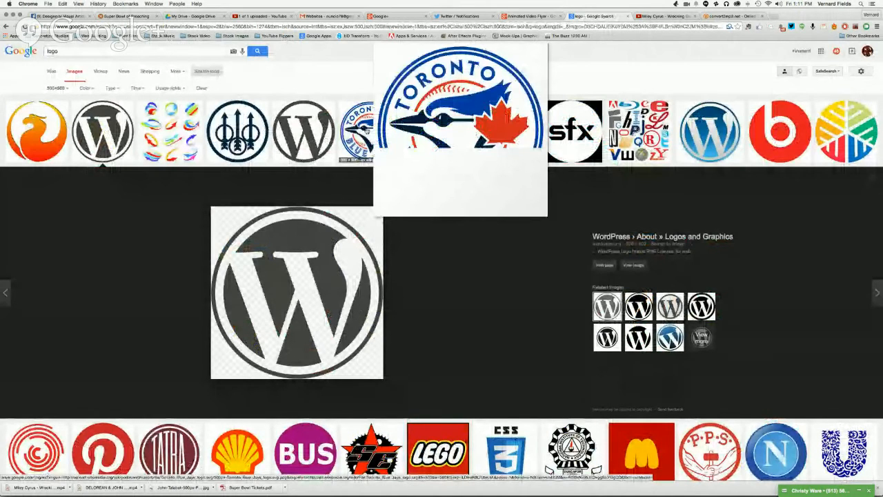
{"action": "left_click", "coordinate": [367, 130]}
{"action": "right_click", "coordinate": [349, 276]}
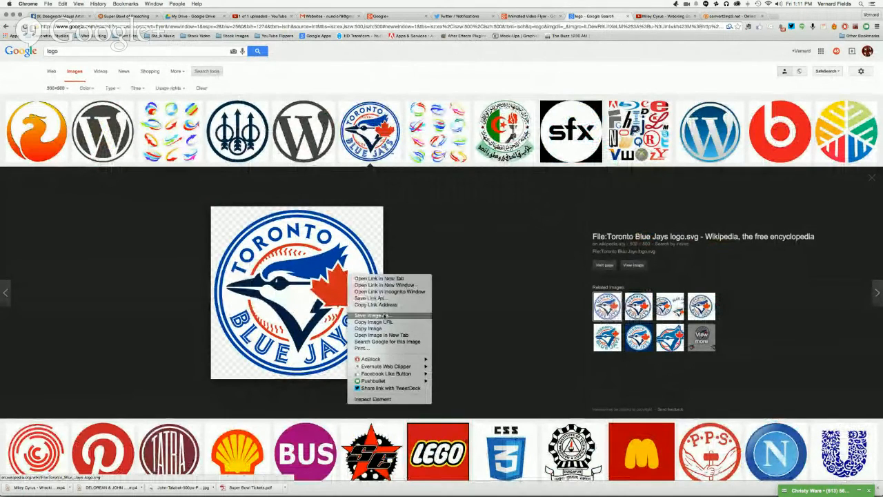
{"action": "left_click", "coordinate": [382, 314]}
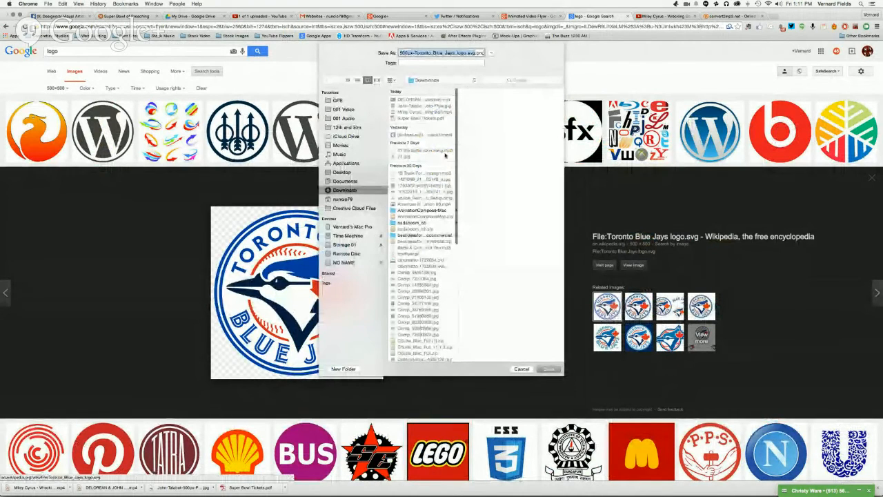
{"action": "type", "text": "logo"}
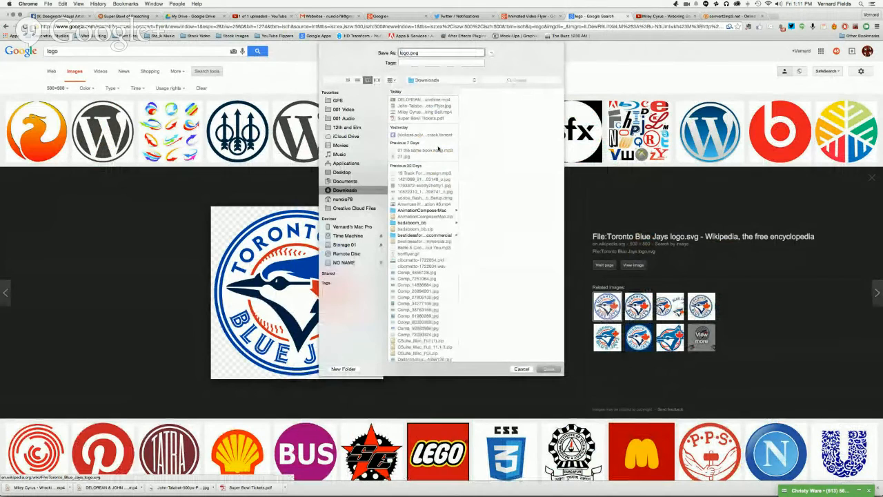
{"action": "key", "text": "Return"}
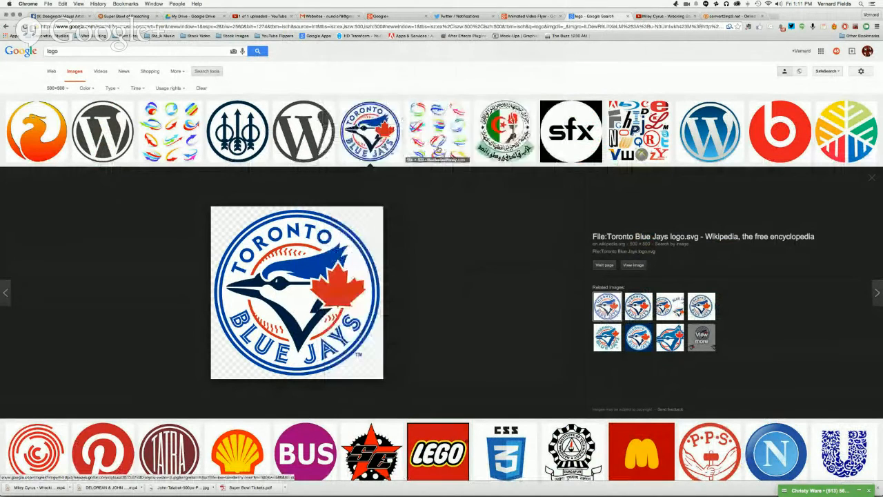
- Switch back to Premiere Pro and import logo.png from the Downloads folder into the project
{"action": "key", "text": "super+Tab"}
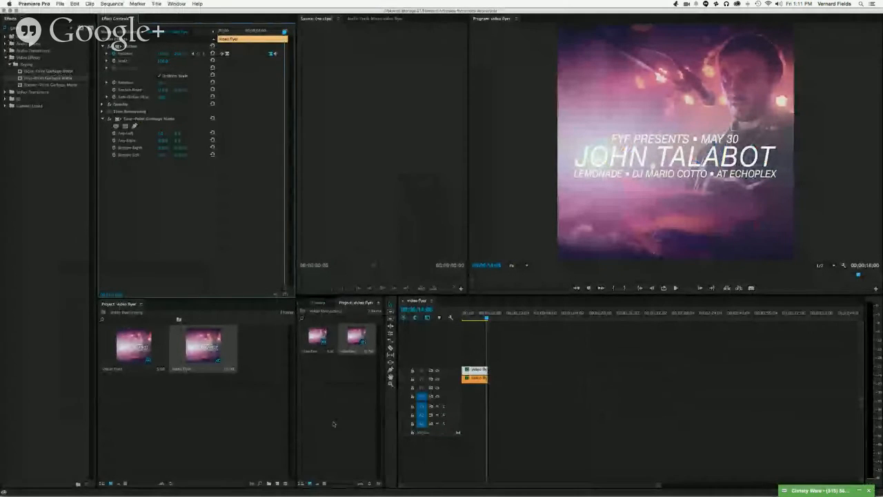
{"action": "double_click", "coordinate": [333, 423]}
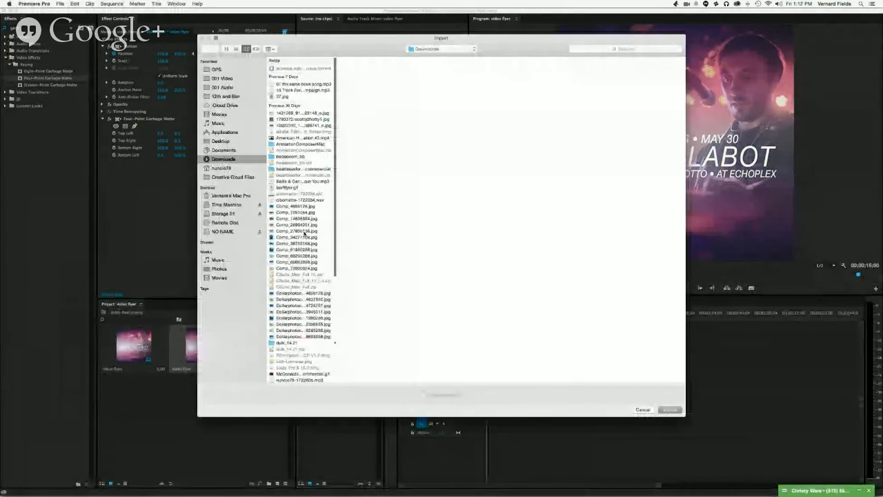
{"action": "scroll", "coordinate": [300, 241], "scroll_direction": "down", "scroll_amount": 10}
{"action": "left_click", "coordinate": [286, 367]}
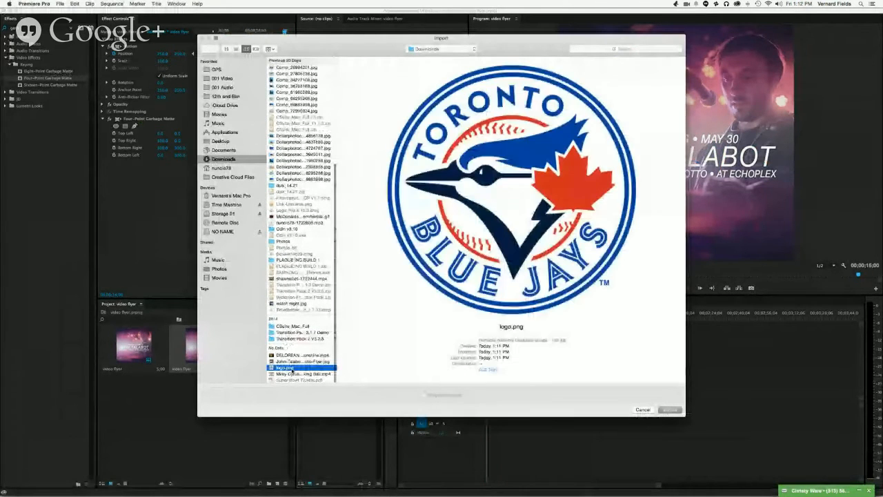
{"action": "left_click", "coordinate": [672, 409]}
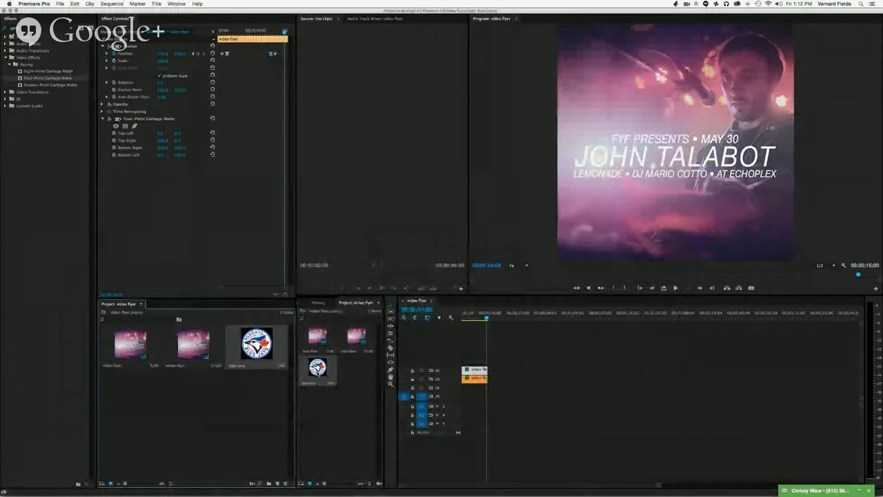
- Place logo.png at the playhead above the flyer pieces, trimmed to the sequence end, and move it up to track V6
{"action": "left_click_drag", "start_coordinate": [319, 367], "coordinate": [485, 361]}
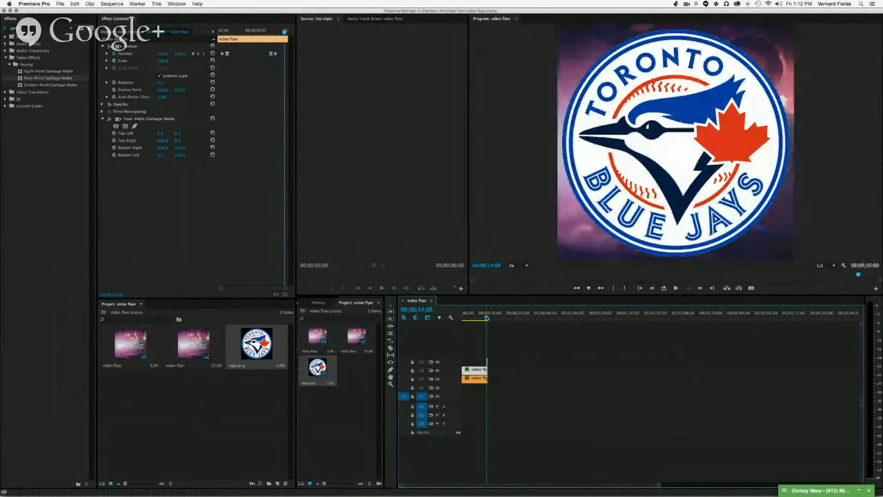
{"action": "left_click", "coordinate": [487, 362]}
{"action": "left_click_drag", "start_coordinate": [487, 363], "coordinate": [488, 353]}
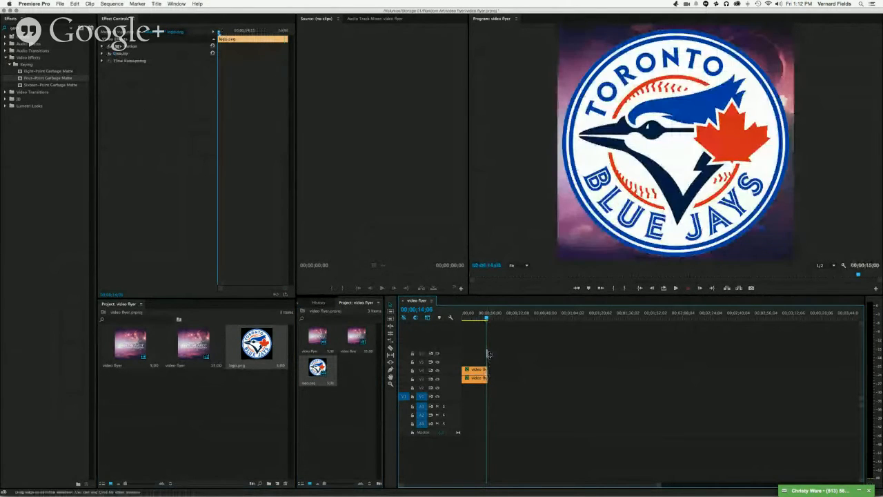
- Create a Black Video item with the default settings and place it on track V5 beneath the logo, matching the logo's length
{"action": "right_click", "coordinate": [335, 442]}
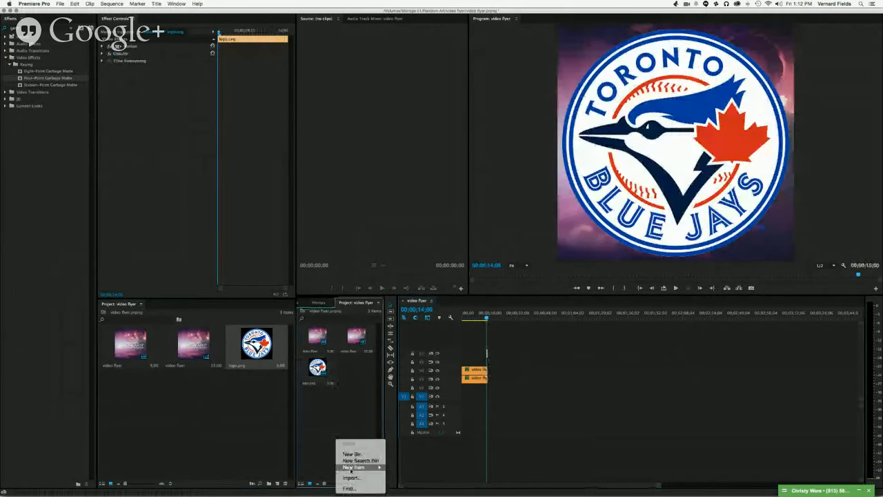
{"action": "mouse_move", "coordinate": [352, 467]}
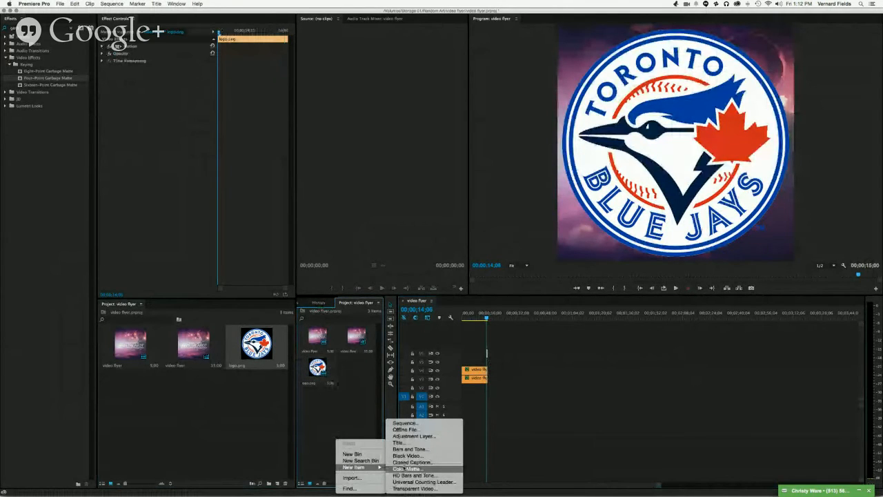
{"action": "left_click", "coordinate": [414, 457]}
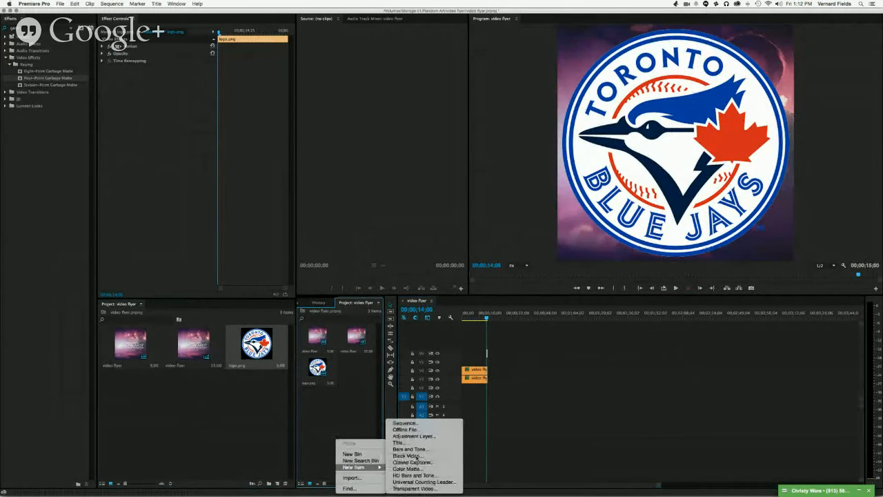
{"action": "key", "text": "Return"}
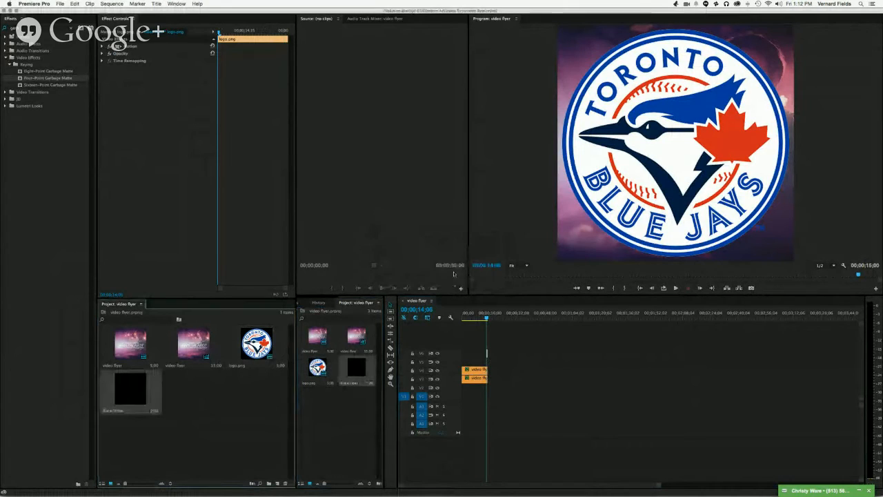
{"action": "left_click", "coordinate": [356, 373]}
{"action": "left_click_drag", "start_coordinate": [356, 373], "coordinate": [488, 360]}
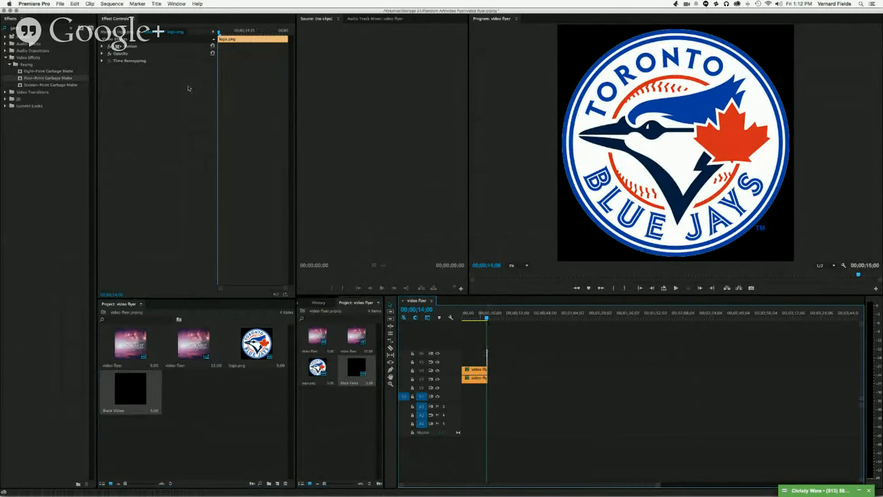
- Scale the logo clip down to a little over half its size so it sits within the black background
{"action": "left_click", "coordinate": [103, 46]}
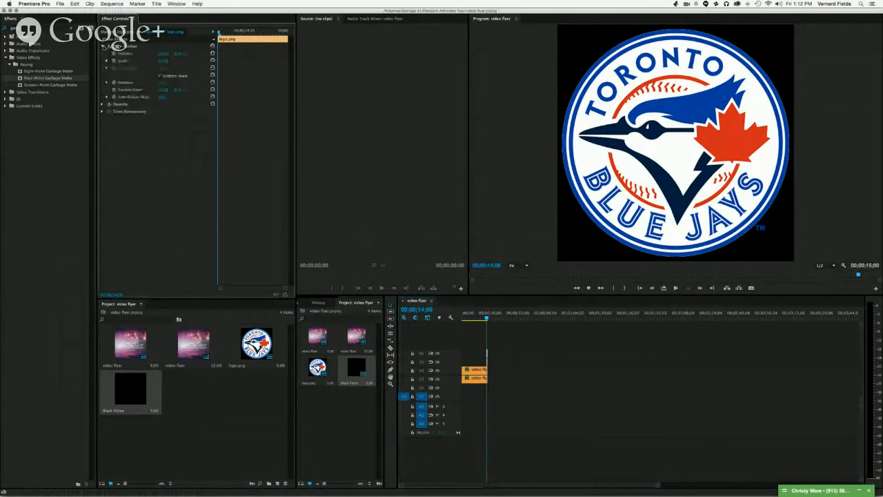
{"action": "mouse_move", "coordinate": [163, 62]}
{"action": "left_mouse_down"}
{"action": "mouse_move", "coordinate": [129, 62]}
{"action": "mouse_move", "coordinate": [170, 63]}
{"action": "left_mouse_up"}
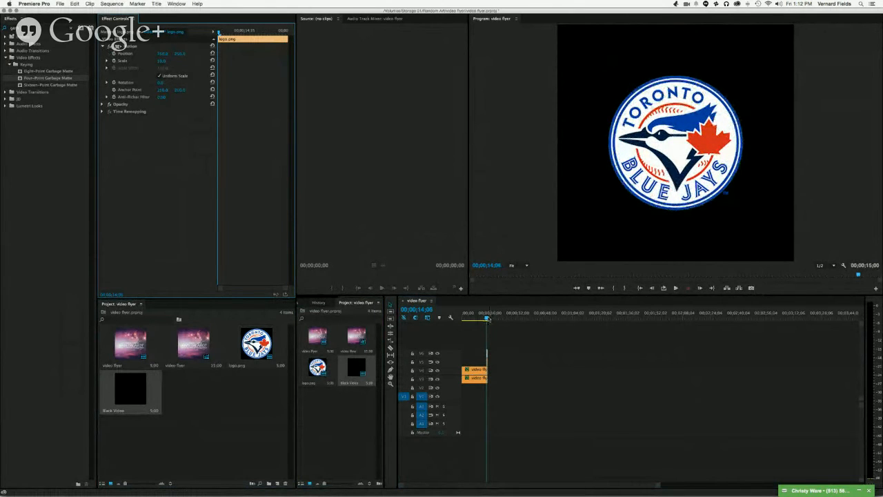
{"action": "left_click_drag", "start_coordinate": [488, 319], "coordinate": [487, 321]}
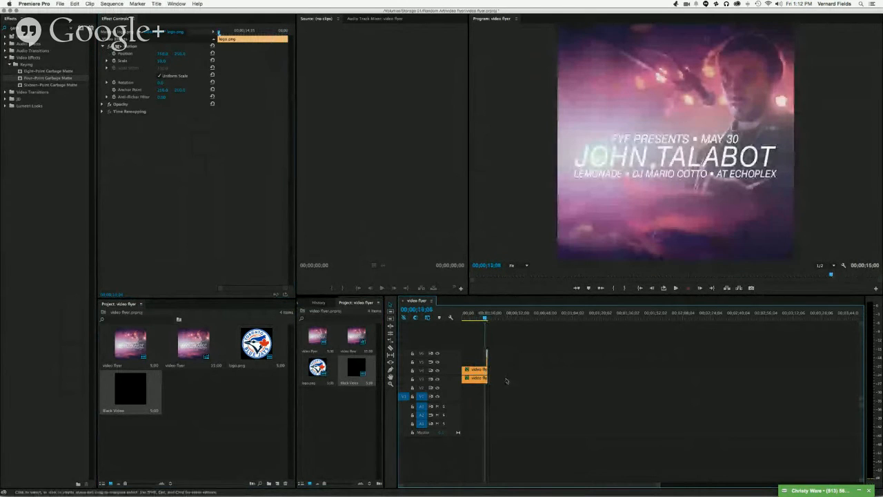
- Apply the Dip to Black dissolve transition to the start of the Black Video clip
{"action": "scroll", "coordinate": [498, 380], "scroll_direction": "up", "scroll_amount": 4}
{"action": "scroll", "coordinate": [498, 379], "scroll_direction": "down", "scroll_amount": 4}
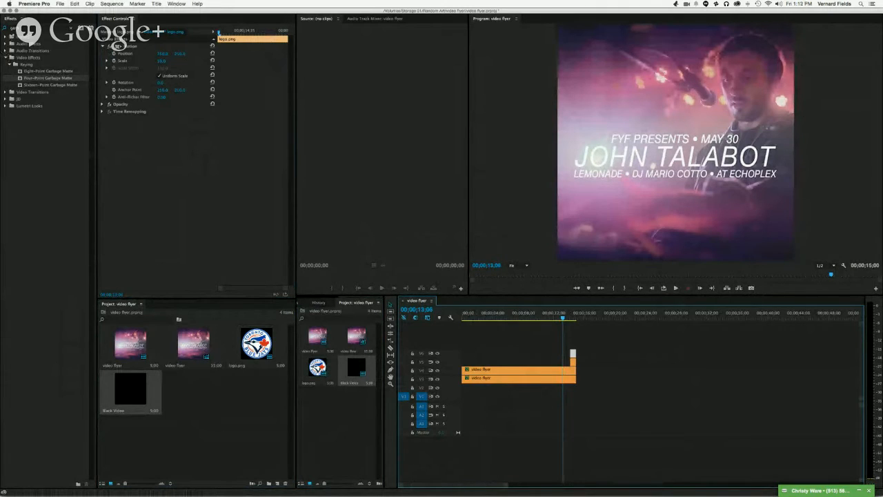
{"action": "left_click", "coordinate": [70, 29]}
{"action": "left_click", "coordinate": [6, 51]}
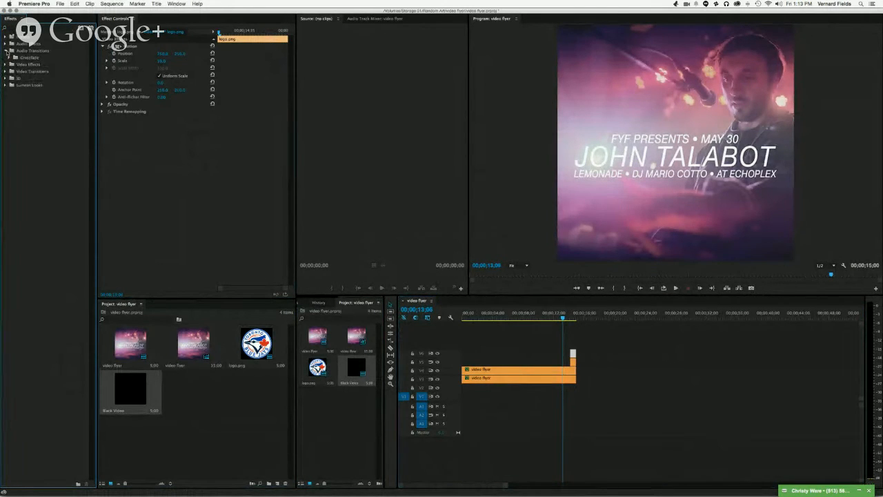
{"action": "left_click", "coordinate": [6, 51]}
{"action": "left_click", "coordinate": [6, 64]}
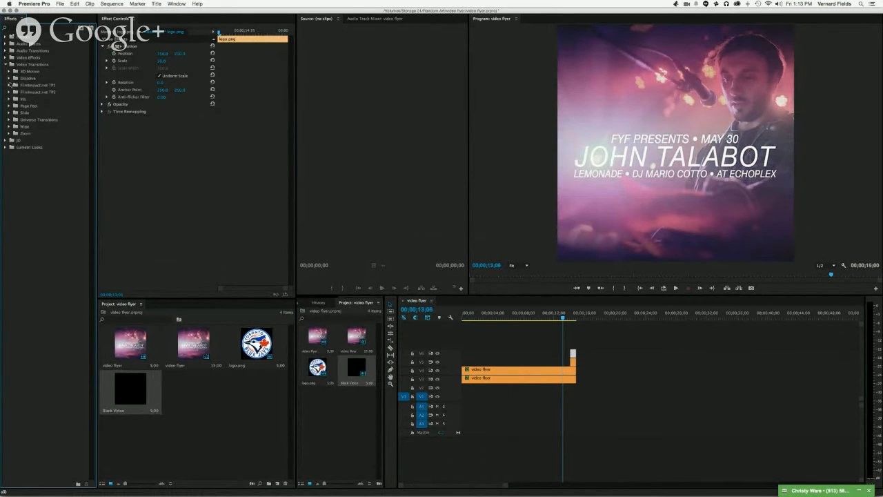
{"action": "left_click", "coordinate": [10, 78]}
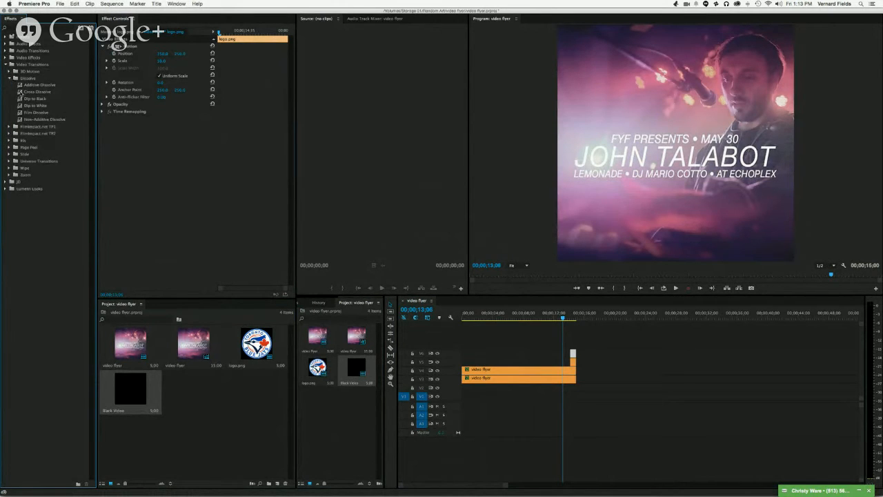
{"action": "left_click_drag", "start_coordinate": [20, 98], "coordinate": [573, 361]}
{"action": "left_click_drag", "start_coordinate": [573, 362], "coordinate": [573, 361]}
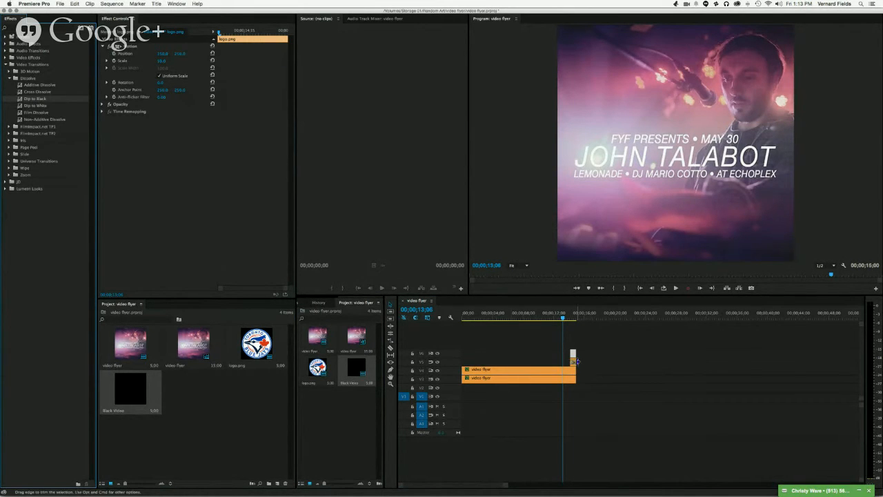
- Shorten the Dip to Black transition at the start of the Black Video clip to a few frames
{"action": "double_click", "coordinate": [573, 361]}
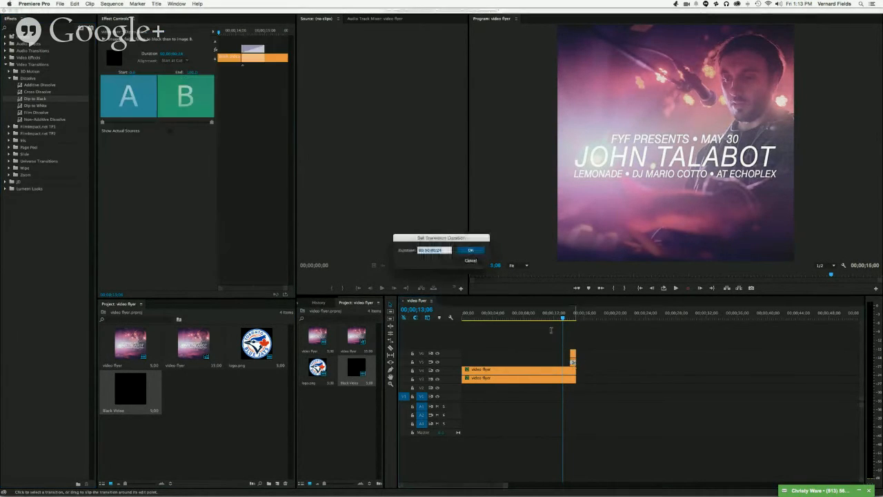
{"action": "left_click", "coordinate": [440, 250]}
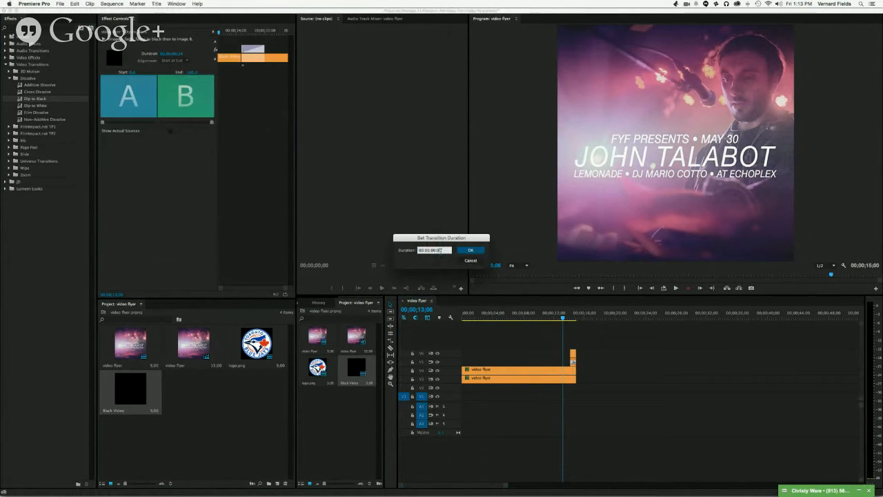
{"action": "key", "text": "Return"}
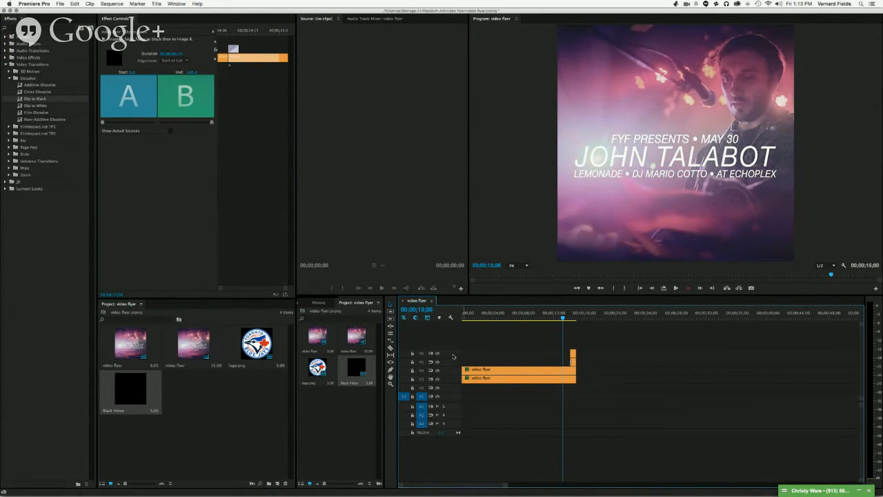
- Target track V6 instead of V1 and preview the dip to the logo at the end of the sequence
{"action": "left_click", "coordinate": [422, 353]}
{"action": "left_click", "coordinate": [422, 396]}
{"action": "key", "text": "space"}
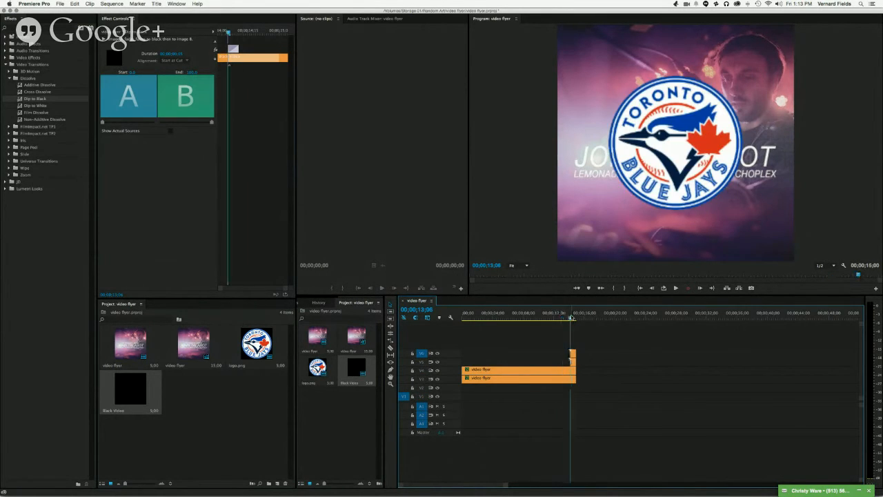
{"action": "key", "text": "space"}
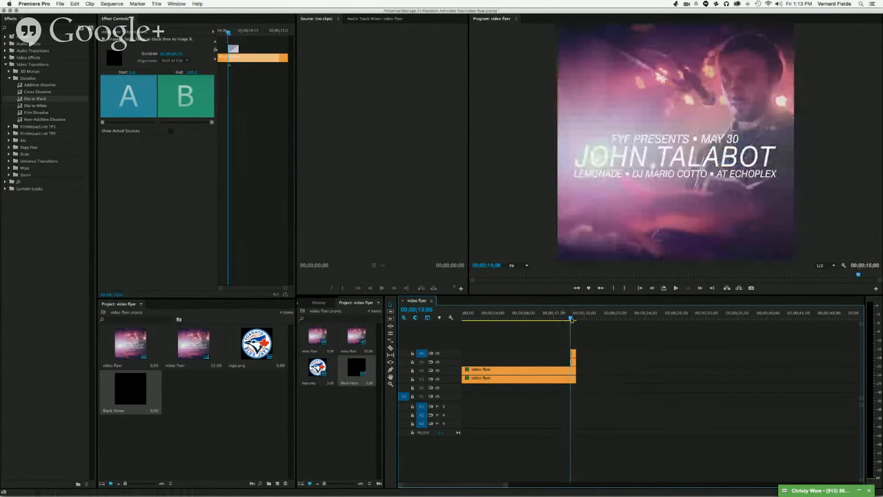
{"action": "left_click_drag", "start_coordinate": [571, 319], "coordinate": [532, 321]}
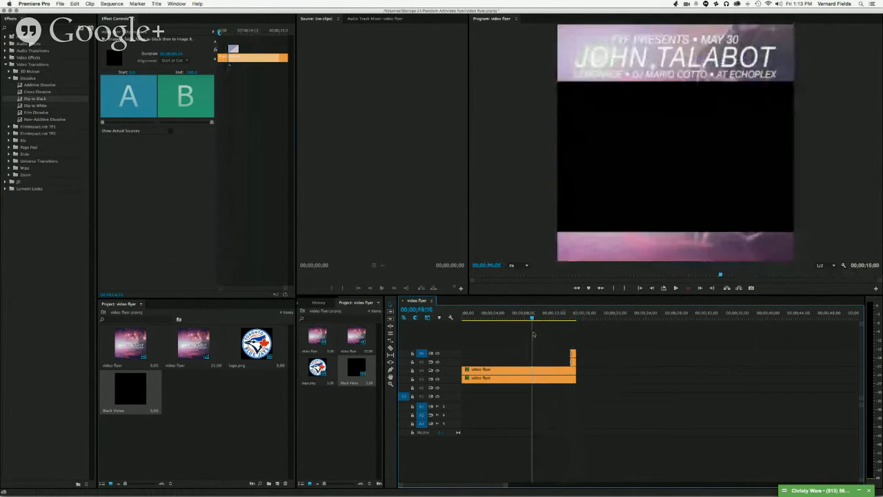
- Import the Miley Cyrus - Wrecking Ball and DELOREAN & JOHN TALABOT Play Sunshine MP4 files from the Downloads folder
{"action": "left_click", "coordinate": [308, 455]}
{"action": "double_click", "coordinate": [308, 455]}
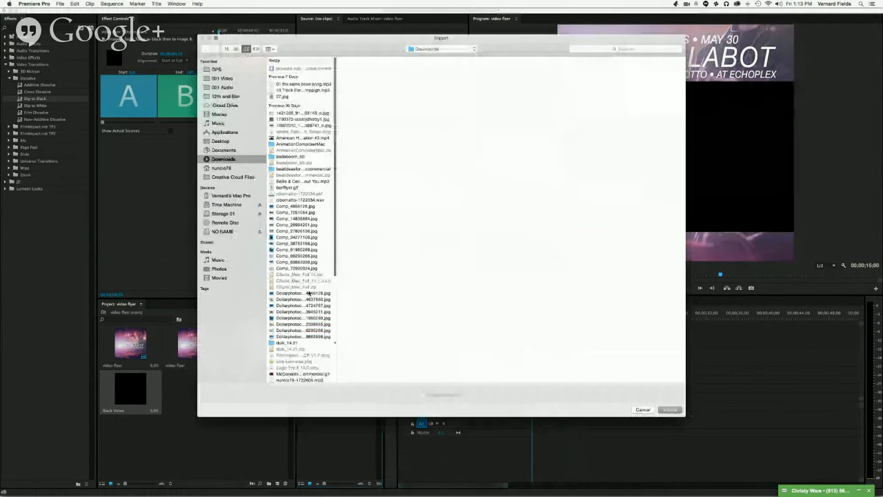
{"action": "scroll", "coordinate": [326, 374], "scroll_direction": "down", "scroll_amount": 10}
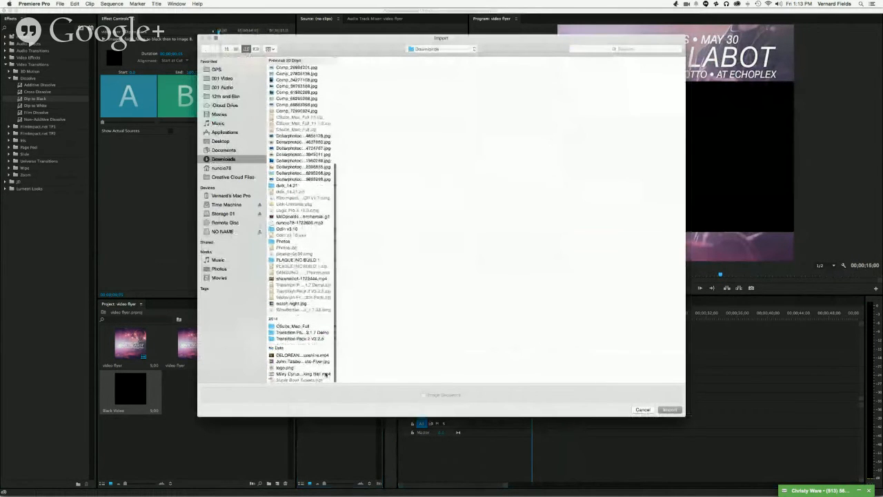
{"action": "left_click", "coordinate": [327, 373]}
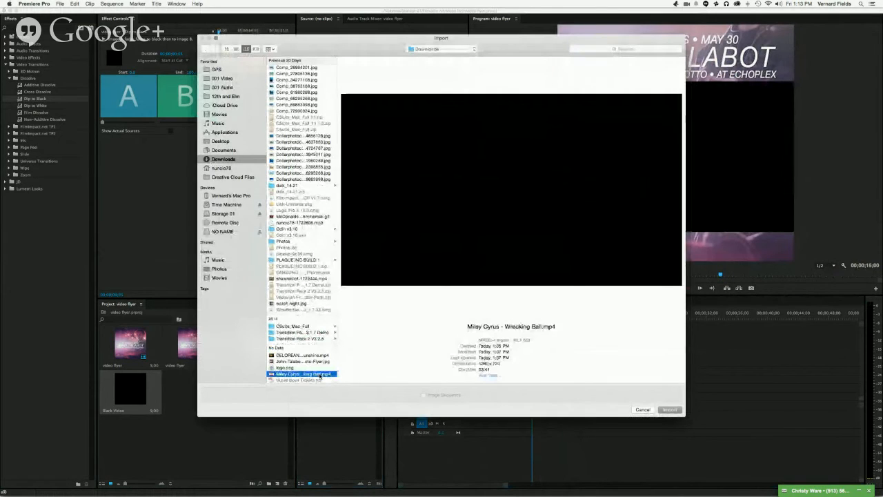
{"action": "left_click", "coordinate": [309, 355], "text": "super"}
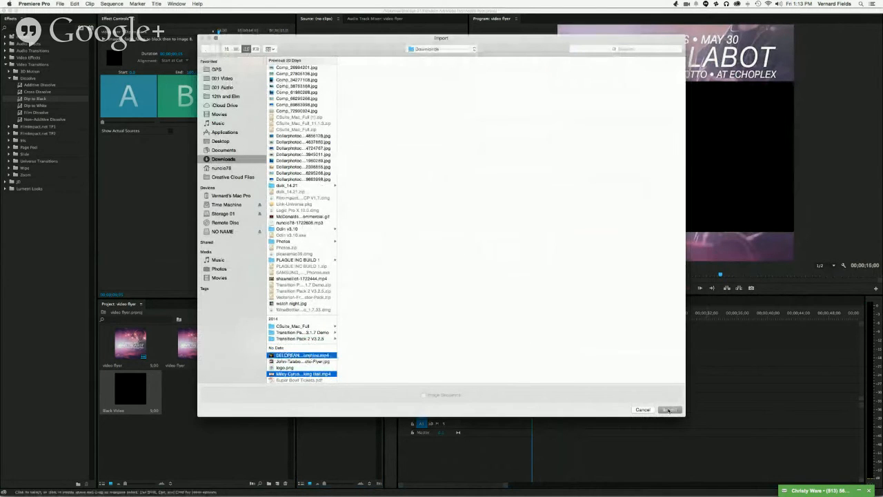
{"action": "left_click", "coordinate": [668, 410]}
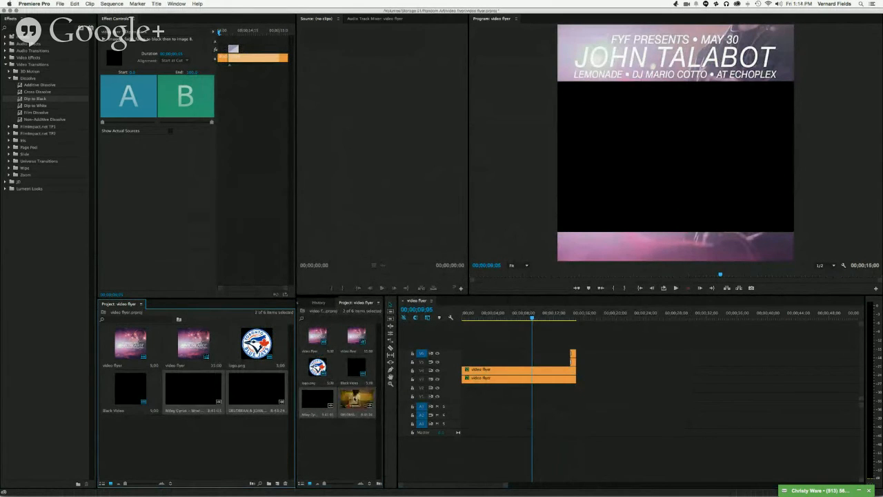
- Open the DELOREAN & JOHN TALABOT clip as the source and mark in at about 2:01 and out at about 2:23
{"action": "double_click", "coordinate": [356, 399]}
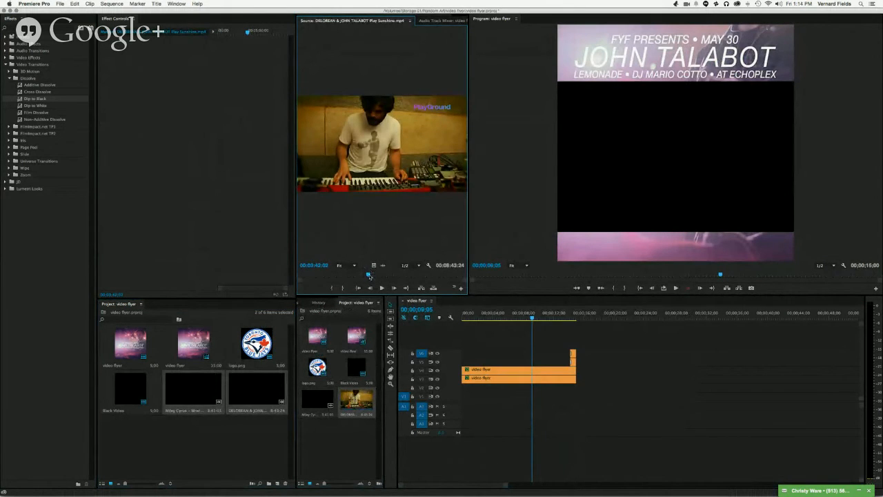
{"action": "left_click_drag", "start_coordinate": [369, 276], "coordinate": [337, 275]}
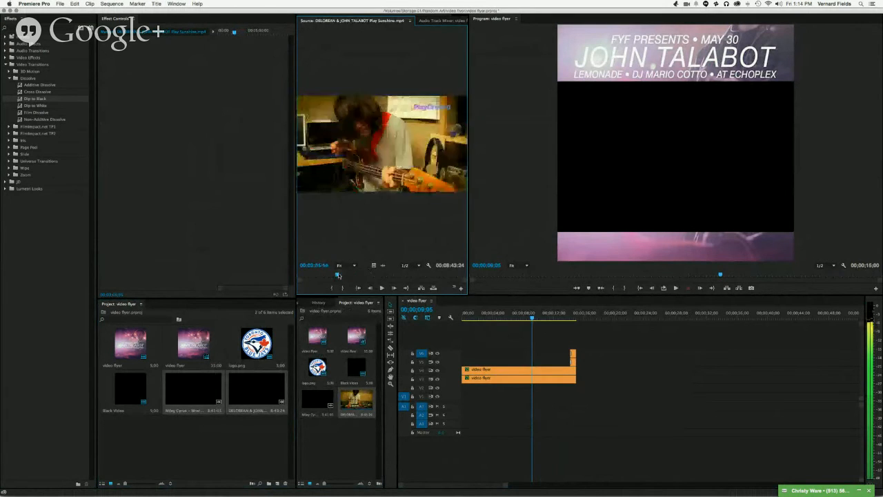
{"action": "key", "text": "i"}
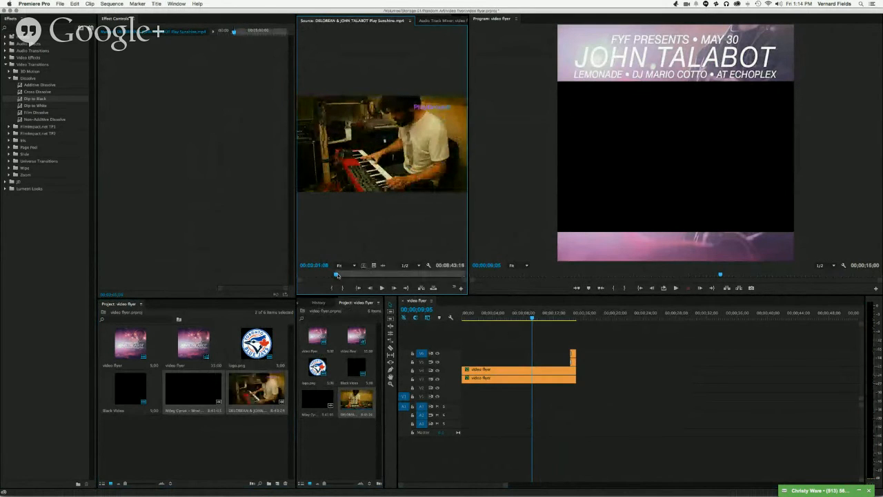
{"action": "key", "text": "space"}
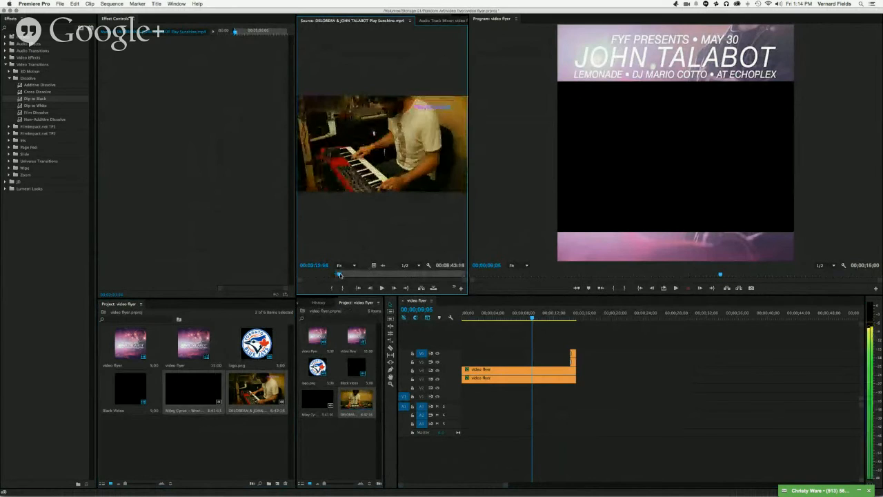
{"action": "key", "text": "o"}
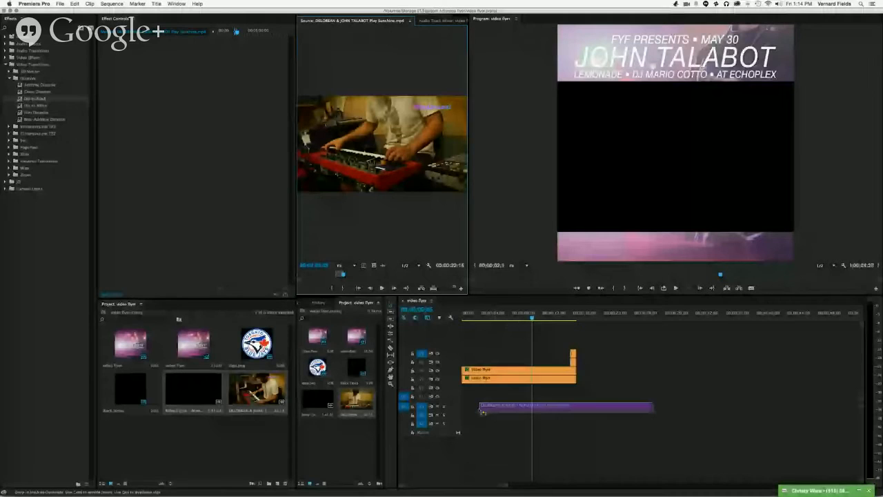
- Place only the marked clip's audio on track A1 at the sequence start and trim it to the end of the flyer clips
{"action": "left_click_drag", "start_coordinate": [481, 408], "coordinate": [463, 408]}
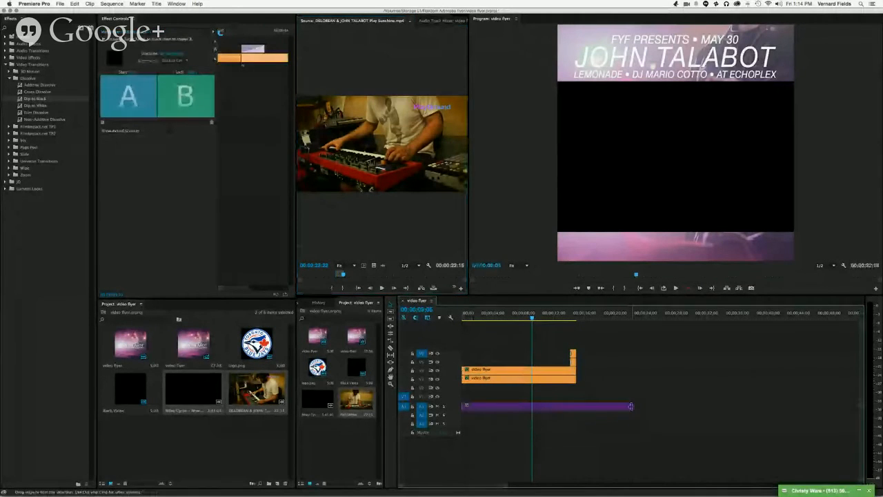
{"action": "left_click_drag", "start_coordinate": [632, 407], "coordinate": [576, 405]}
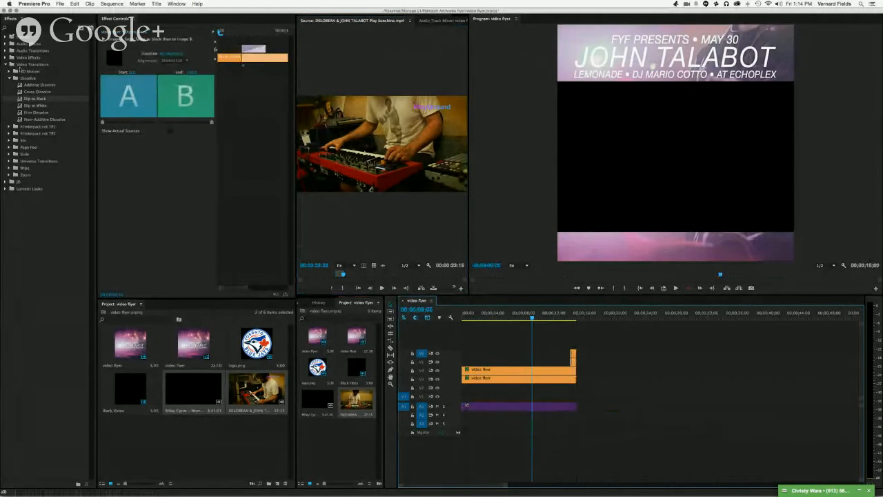
- Apply the Exponential Fade audio transition to both ends of the A1 audio clip and shorten the opening fade
{"action": "left_click", "coordinate": [9, 78]}
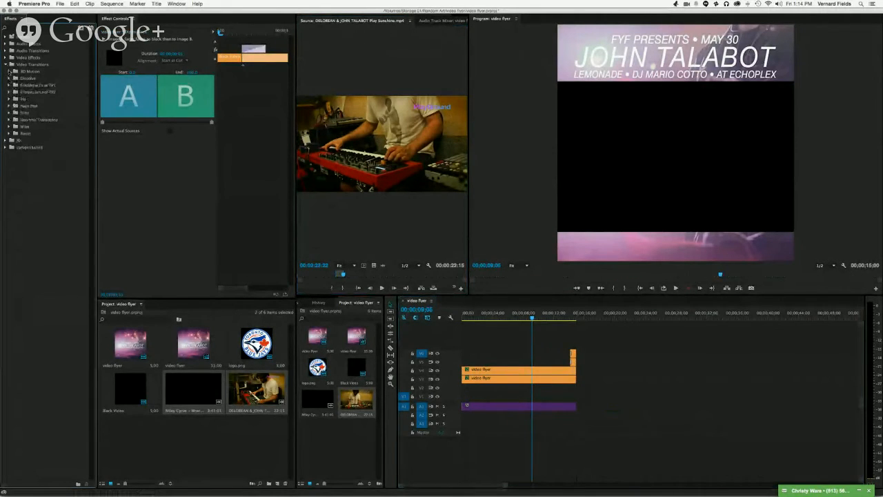
{"action": "left_click", "coordinate": [6, 64]}
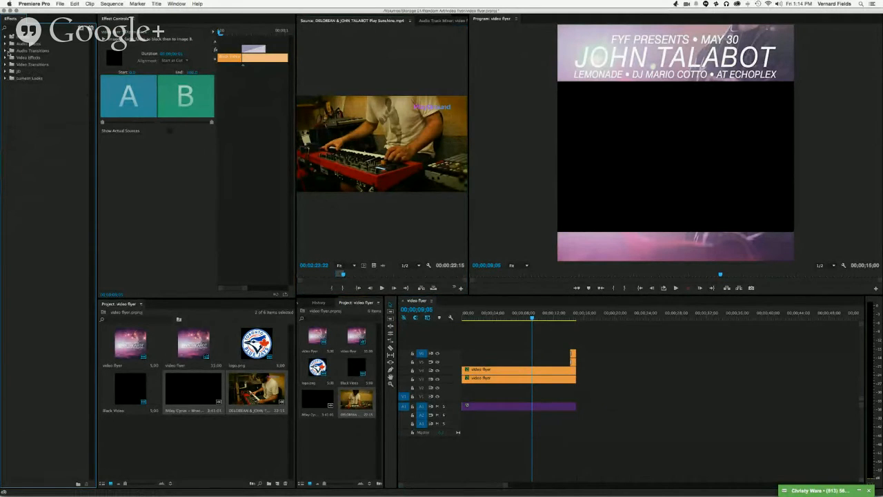
{"action": "left_click", "coordinate": [5, 50]}
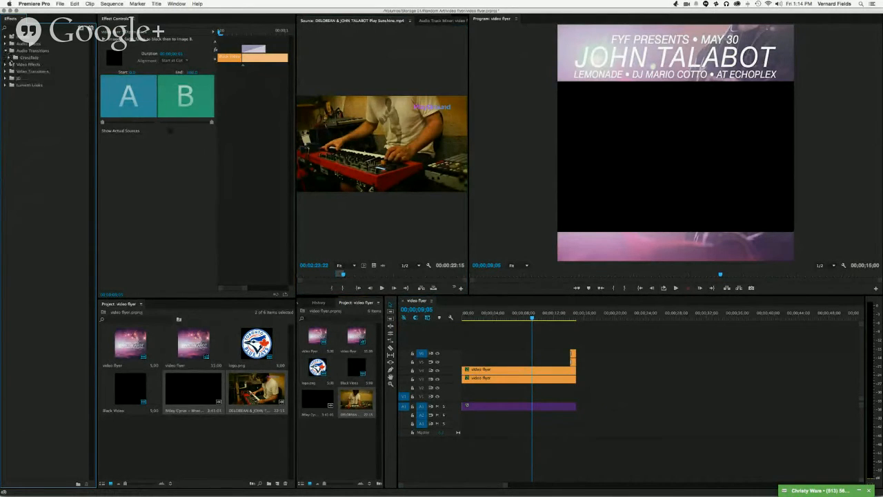
{"action": "left_click", "coordinate": [10, 58]}
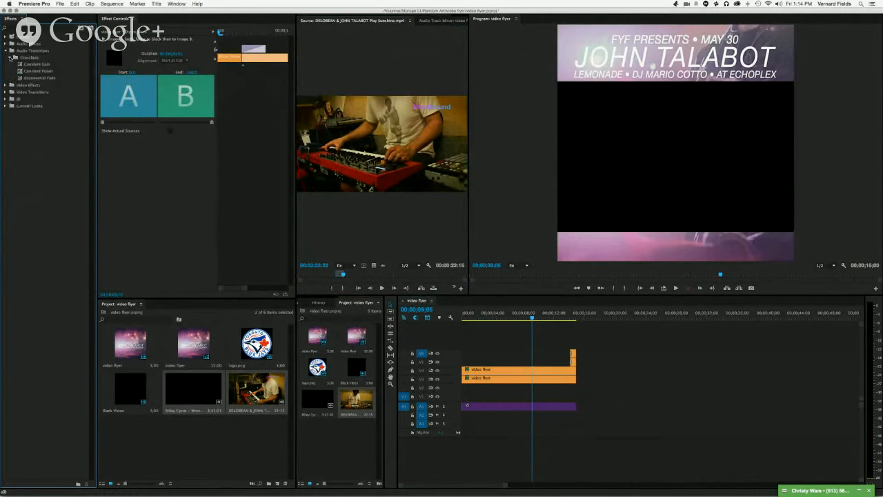
{"action": "mouse_move", "coordinate": [21, 77]}
{"action": "left_mouse_down"}
{"action": "mouse_move", "coordinate": [20, 99]}
{"action": "mouse_move", "coordinate": [464, 408]}
{"action": "left_mouse_up"}
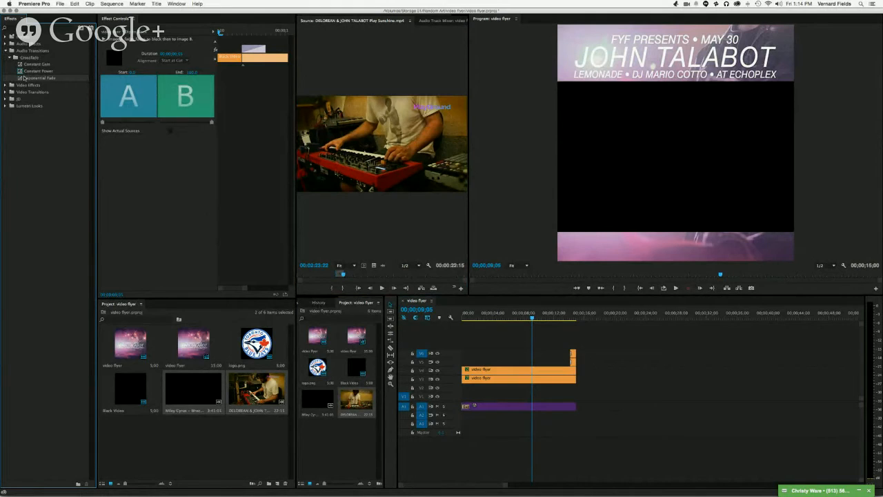
{"action": "mouse_move", "coordinate": [21, 78]}
{"action": "left_mouse_down"}
{"action": "mouse_move", "coordinate": [351, 233]}
{"action": "mouse_move", "coordinate": [494, 337]}
{"action": "mouse_move", "coordinate": [560, 408]}
{"action": "mouse_move", "coordinate": [572, 407]}
{"action": "left_mouse_up"}
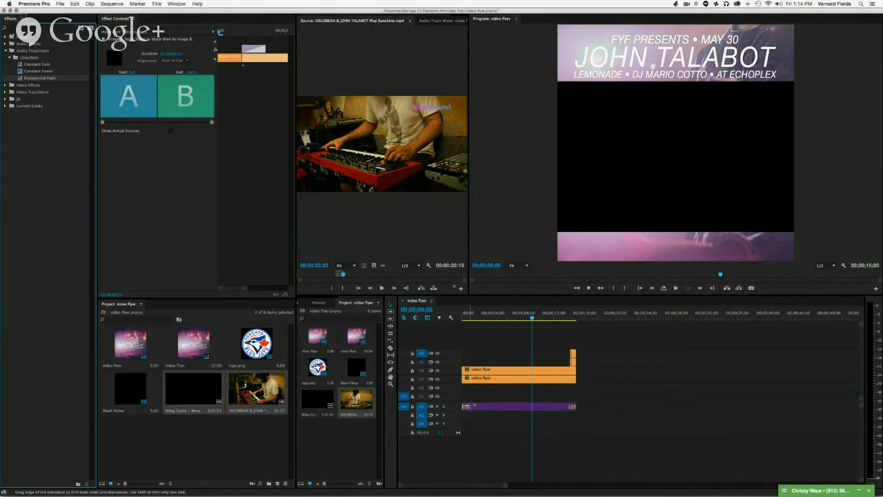
{"action": "left_click", "coordinate": [475, 406]}
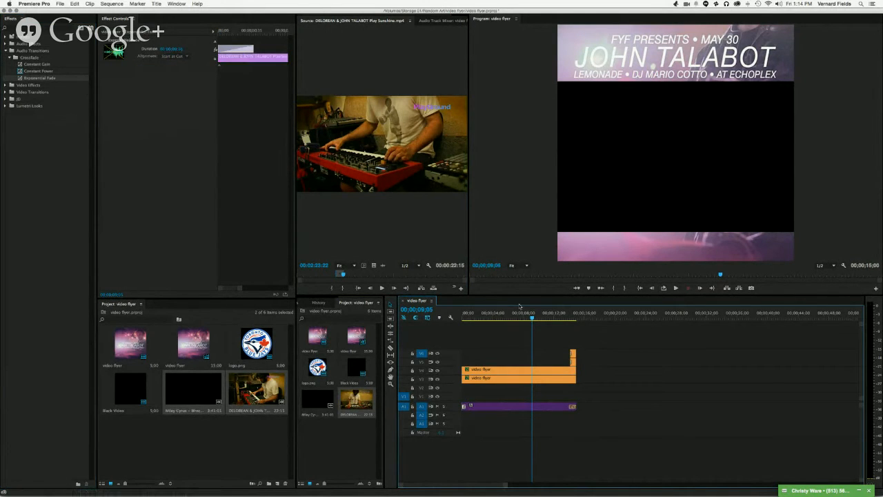
- Play back the whole sequence and extend the starts of the logo and Black Video clips back to 00;00;13;15
{"action": "left_click_drag", "start_coordinate": [532, 318], "coordinate": [454, 318]}
{"action": "key", "text": "space"}
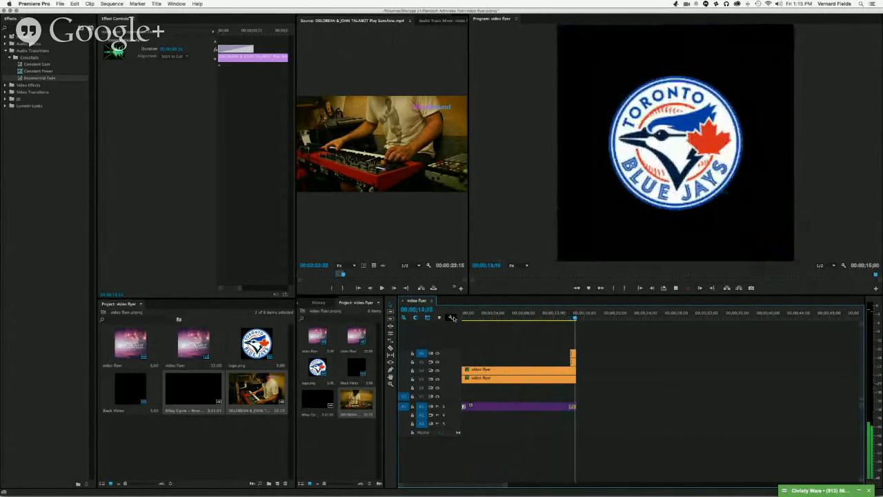
{"action": "left_click_drag", "start_coordinate": [557, 314], "coordinate": [566, 315]}
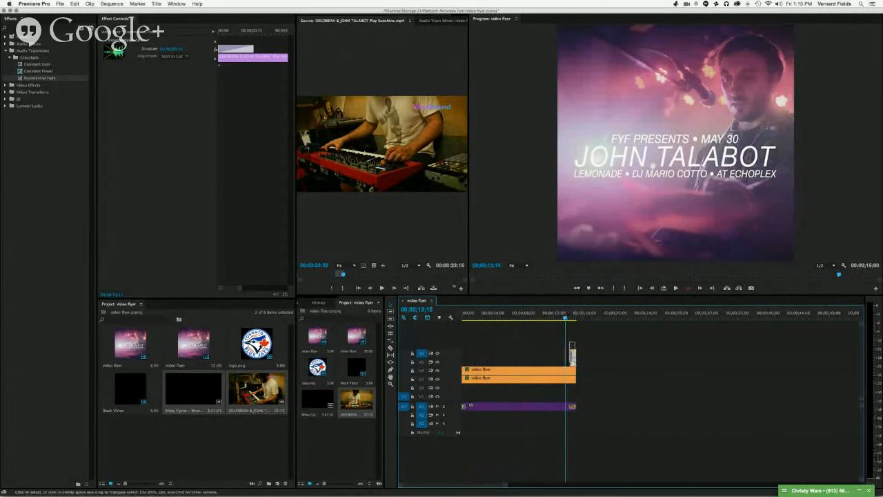
{"action": "left_click", "coordinate": [570, 360]}
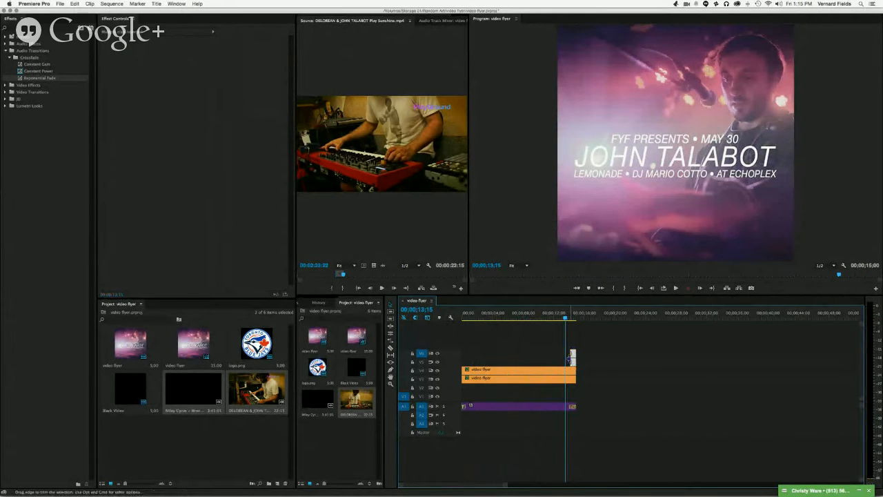
{"action": "left_click_drag", "start_coordinate": [569, 357], "coordinate": [569, 361]}
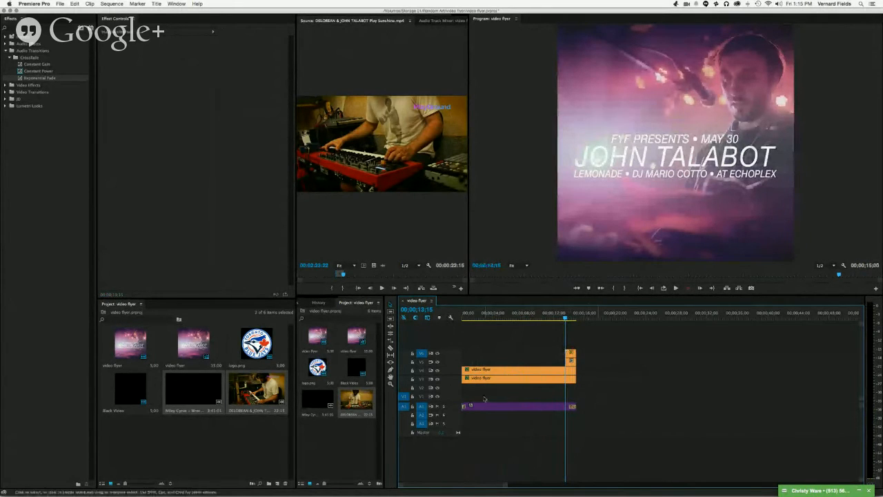
- Open the Miley Cyrus - Wrecking Ball clip as the source and mark its in point at about 1:18
{"action": "double_click", "coordinate": [311, 404]}
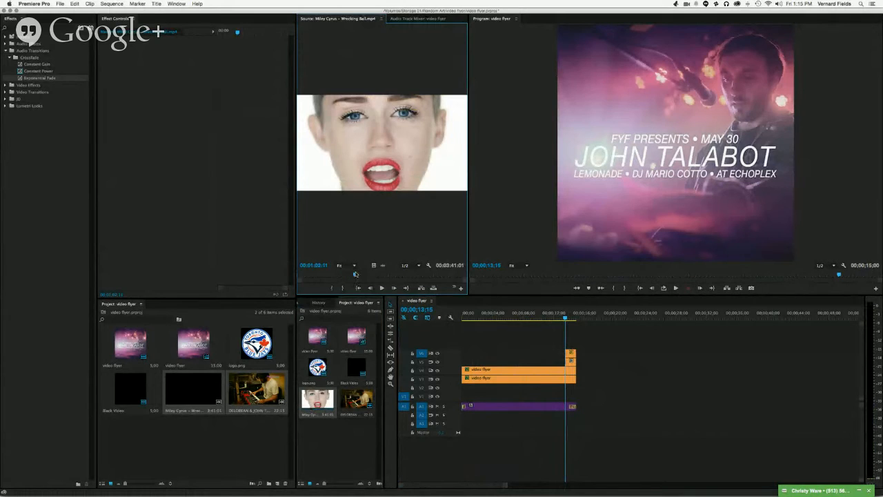
{"action": "left_click_drag", "start_coordinate": [355, 275], "coordinate": [357, 275]}
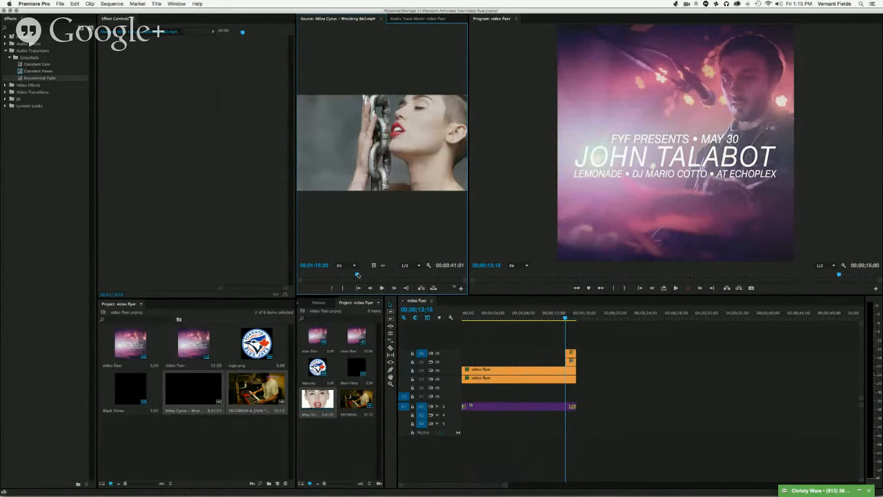
{"action": "key", "text": "i"}
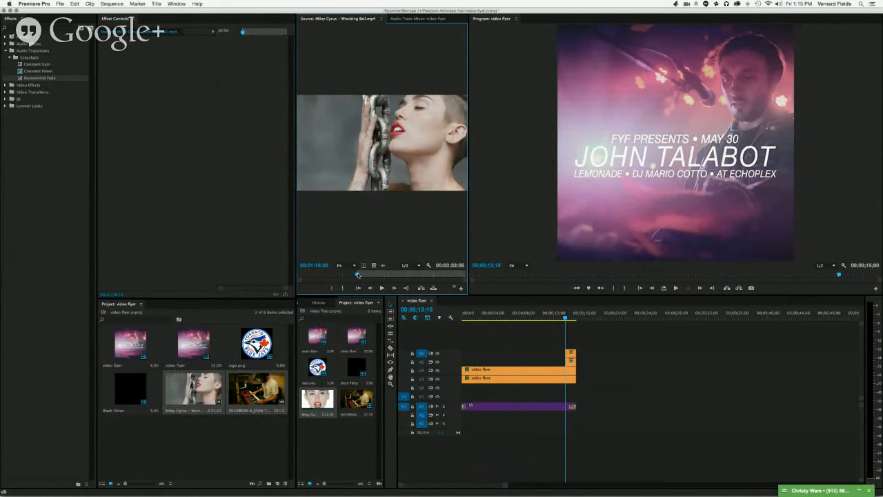
- Mark the Wrecking Ball clip's out point at about 1:22, on the last frame before the shot changes
{"action": "left_click_drag", "start_coordinate": [357, 275], "coordinate": [360, 274]}
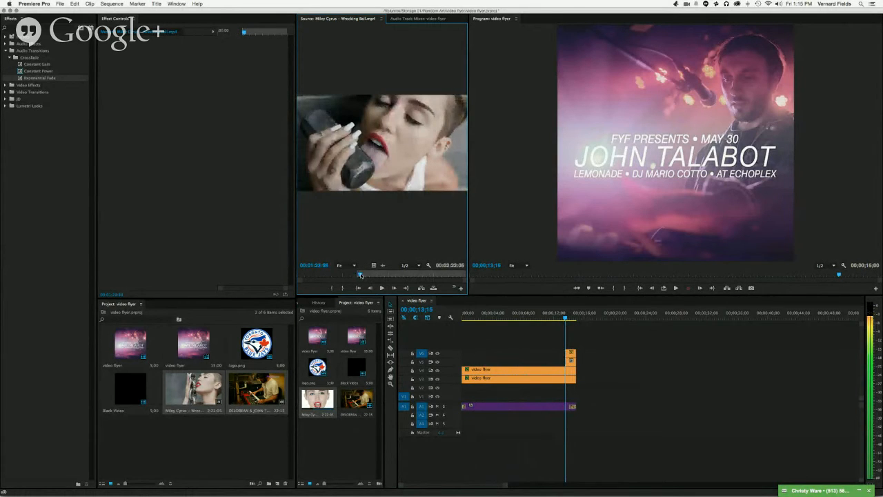
{"action": "key", "text": "Left"}
{"action": "key", "text": "Left"}
{"action": "key", "text": "Left"}
{"action": "key", "text": "Left"}
{"action": "key", "text": "Left"}
{"action": "key", "text": "Left"}
{"action": "key", "text": "Left"}
{"action": "key", "text": "Left"}
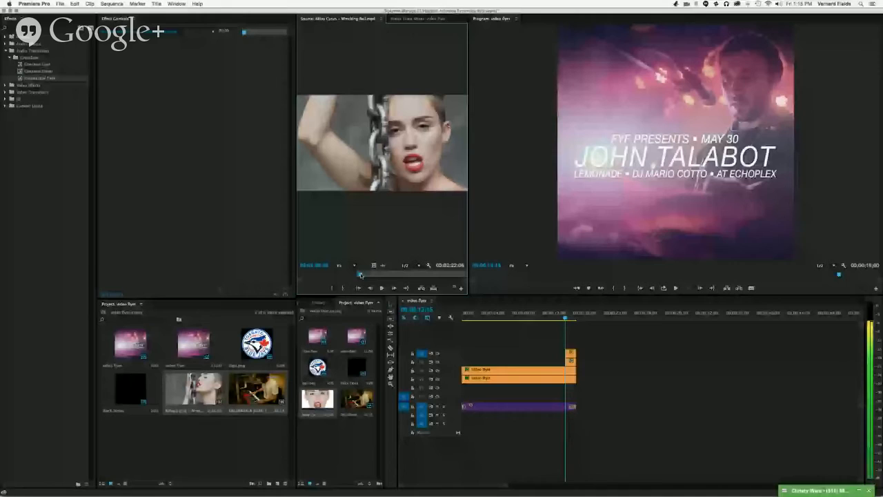
{"action": "key", "text": "o"}
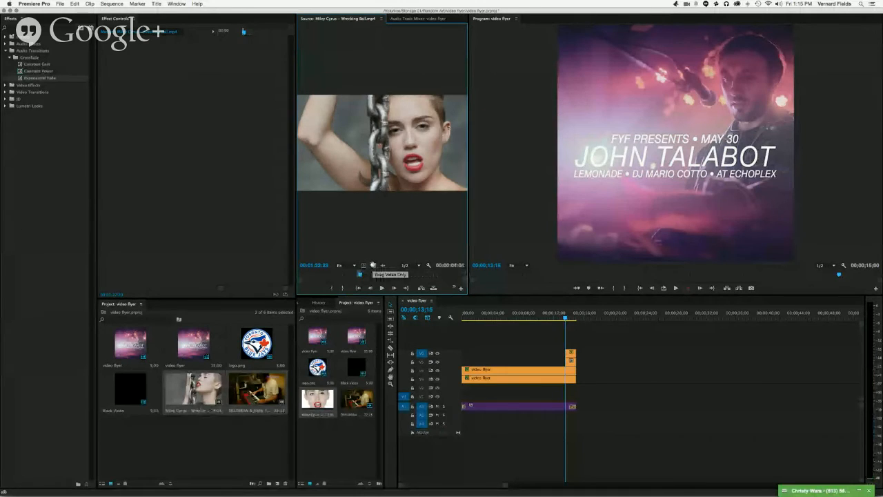
- Add the marked Wrecking Ball excerpt without audio to the track beneath the flyer clips, starting at 00;00;01;00
{"action": "left_click_drag", "start_coordinate": [372, 265], "coordinate": [482, 391]}
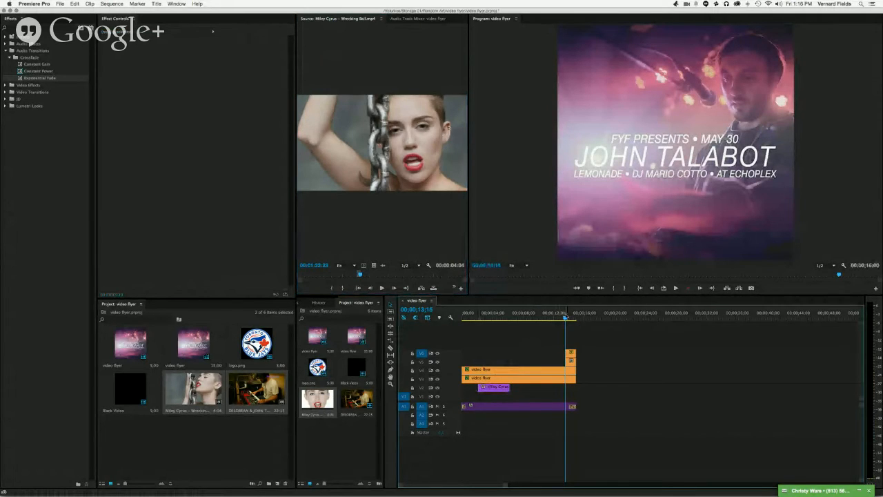
{"action": "left_click", "coordinate": [507, 318]}
{"action": "left_click_drag", "start_coordinate": [507, 318], "coordinate": [469, 316]}
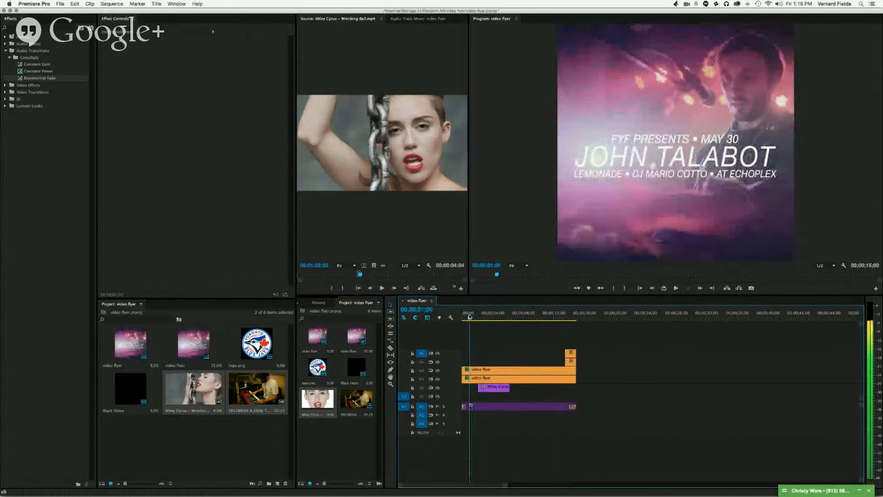
{"action": "left_click_drag", "start_coordinate": [497, 392], "coordinate": [490, 392]}
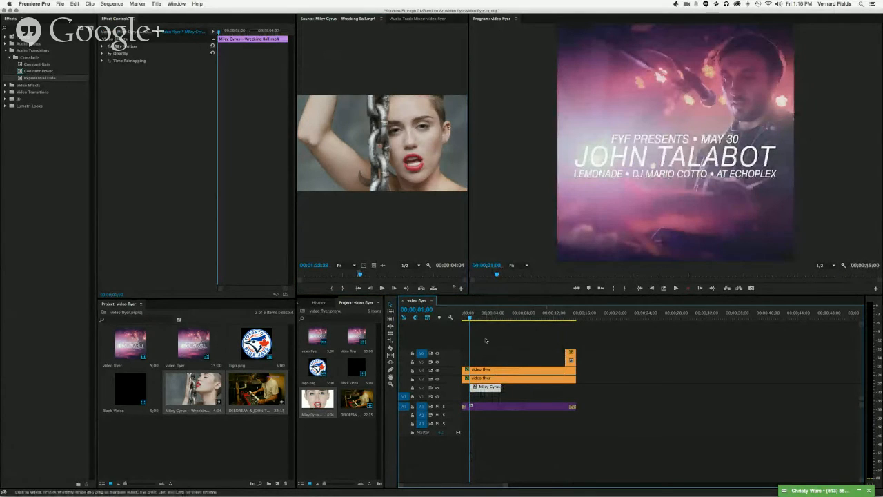
- Place the DELOREAN & JOHN TALABOT footage without audio directly after the Wrecking Ball clip and trim its end to about 00;00;09;00
{"action": "double_click", "coordinate": [356, 400]}
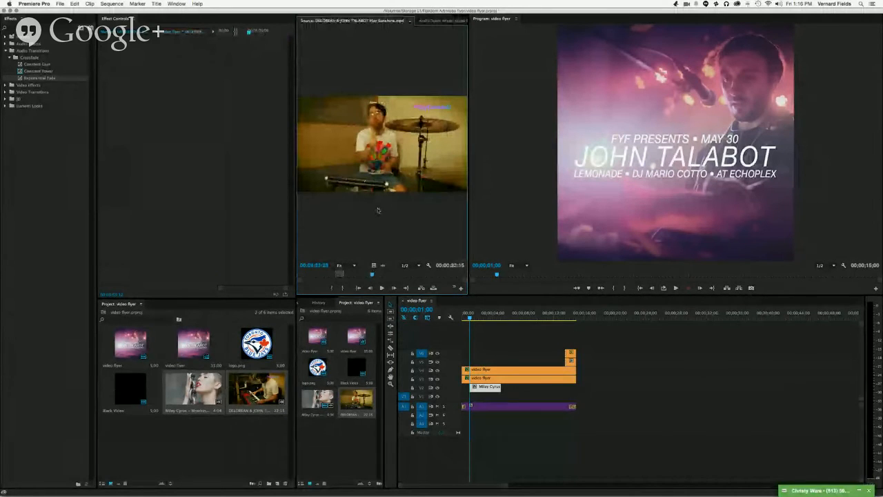
{"action": "left_click_drag", "start_coordinate": [373, 276], "coordinate": [387, 276]}
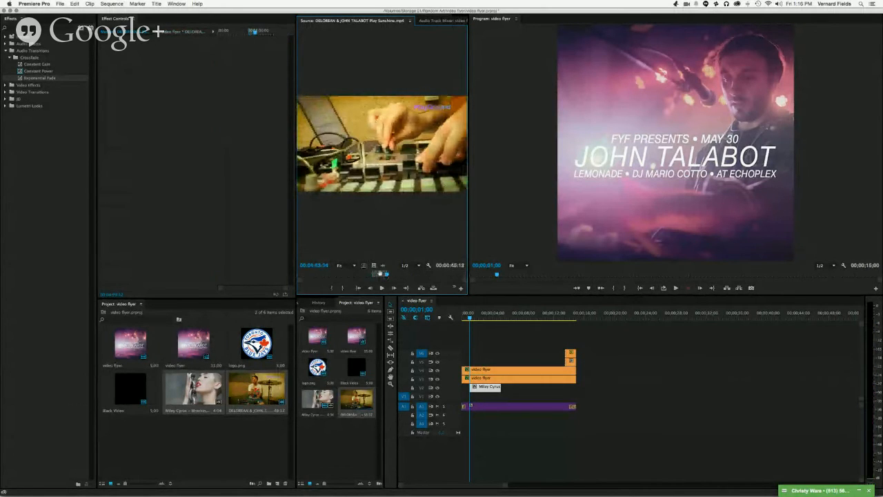
{"action": "left_click_drag", "start_coordinate": [373, 267], "coordinate": [505, 391]}
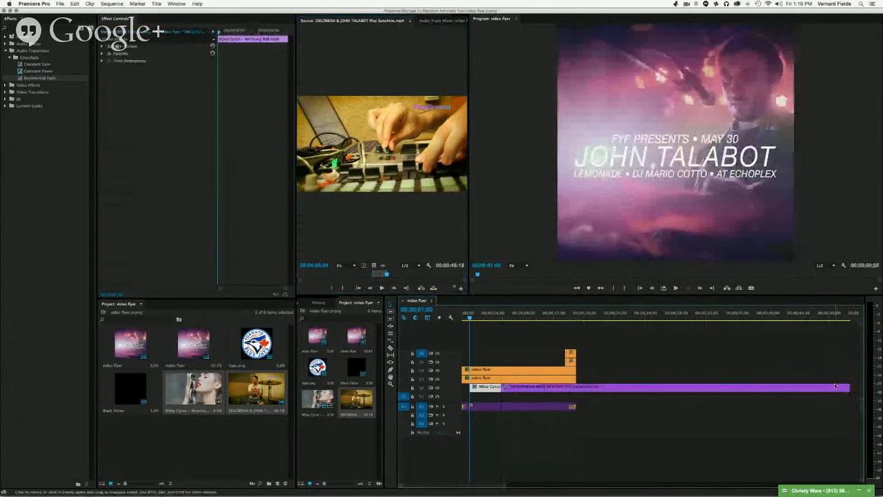
{"action": "left_click_drag", "start_coordinate": [729, 391], "coordinate": [530, 387]}
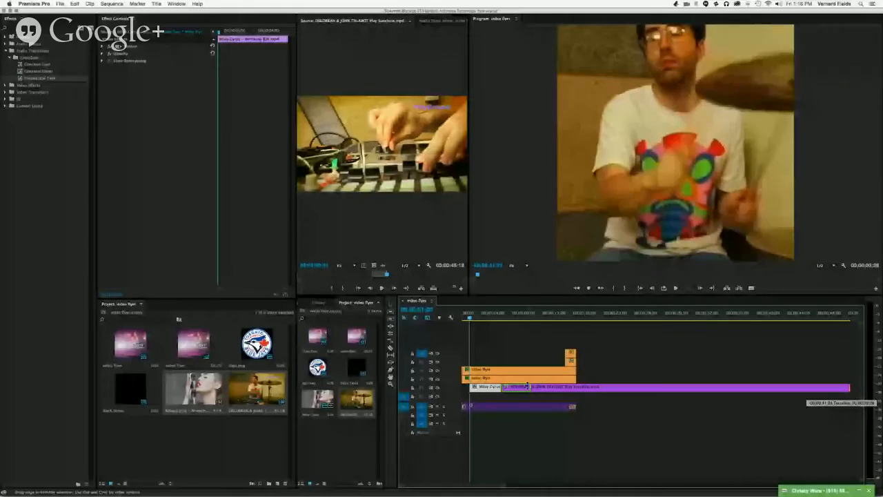
{"action": "left_click_drag", "start_coordinate": [529, 387], "coordinate": [528, 387]}
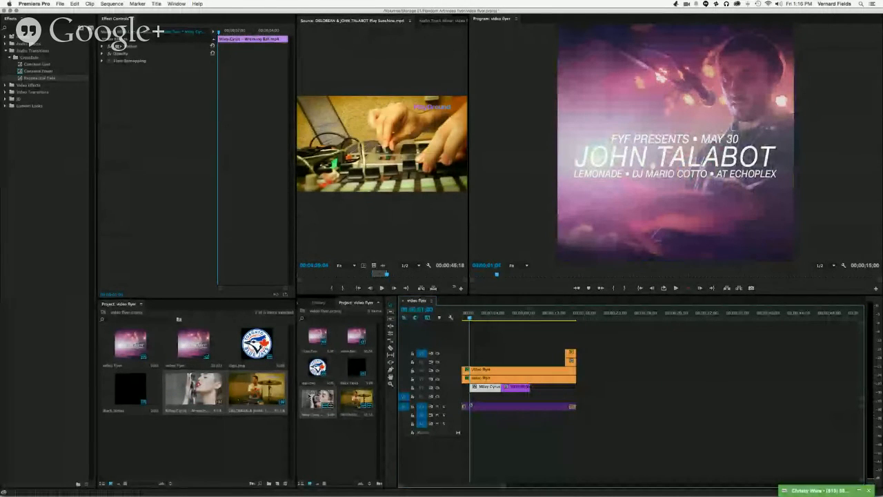
- Mark a second Wrecking Ball excerpt from about 2:09 to 2:11;20 and add its video after the DELOREAN clip
{"action": "double_click", "coordinate": [318, 399]}
{"action": "left_click_drag", "start_coordinate": [391, 276], "coordinate": [394, 275]}
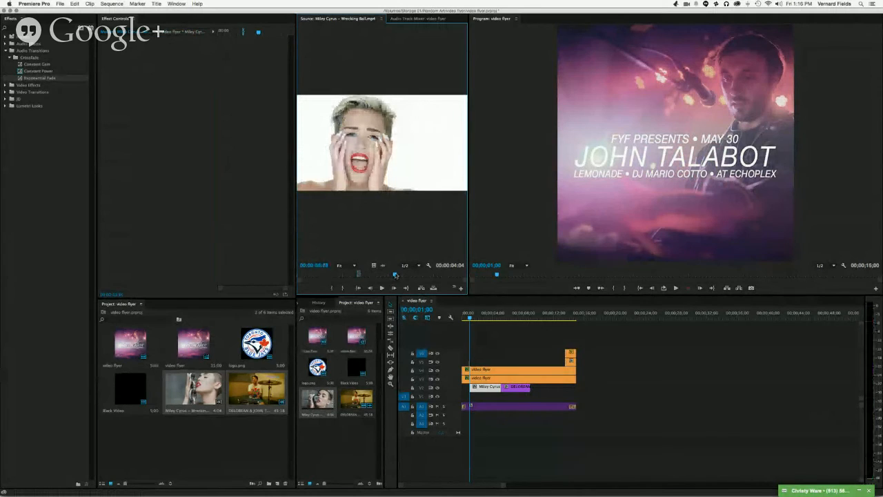
{"action": "key", "text": "space"}
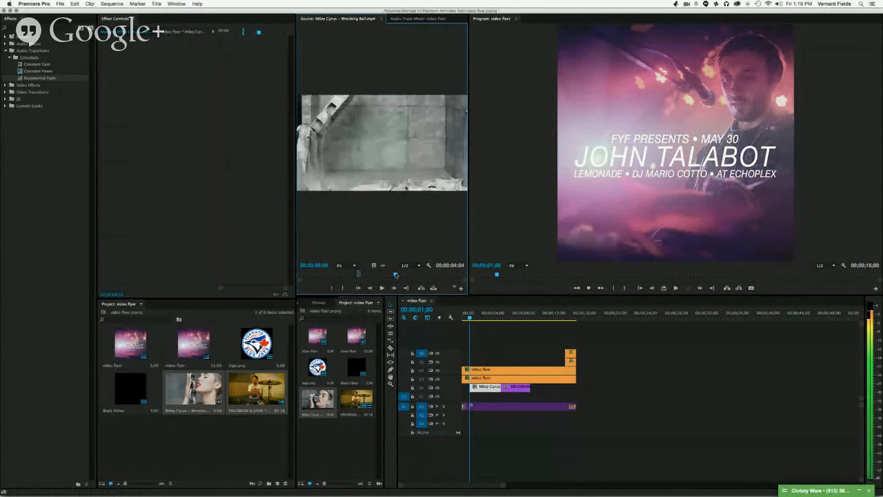
{"action": "key", "text": "i"}
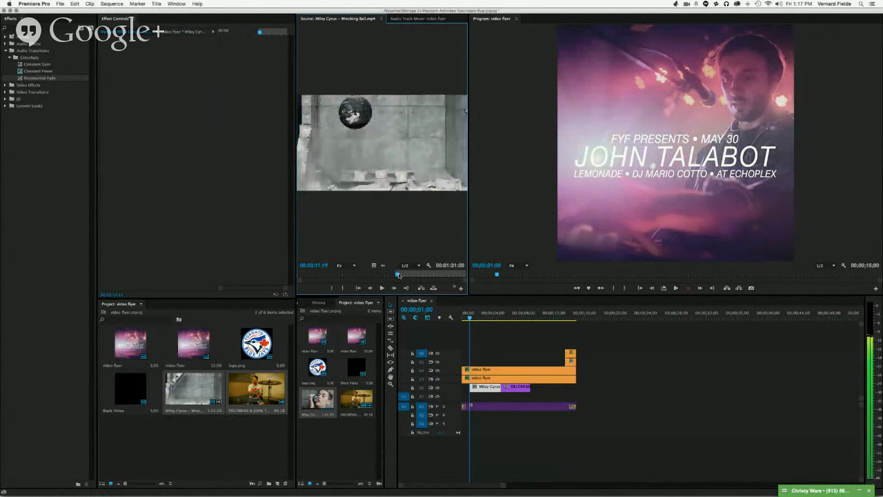
{"action": "key", "text": "o"}
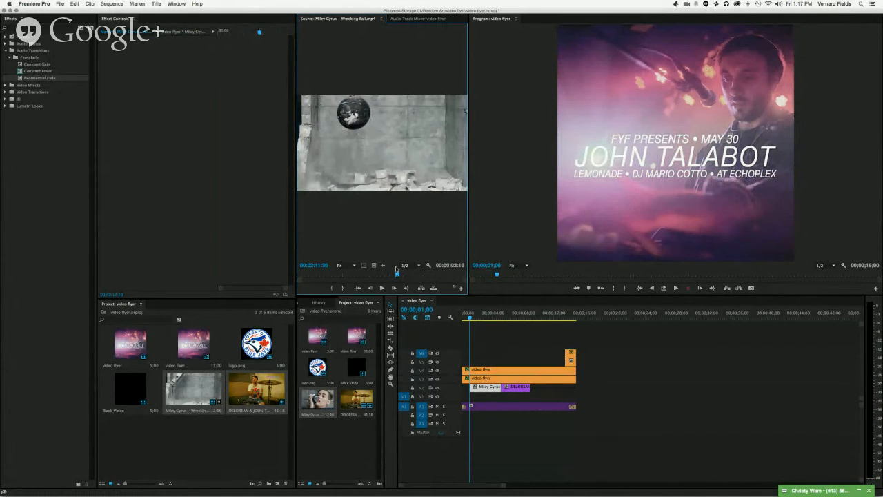
{"action": "left_click_drag", "start_coordinate": [373, 266], "coordinate": [537, 389]}
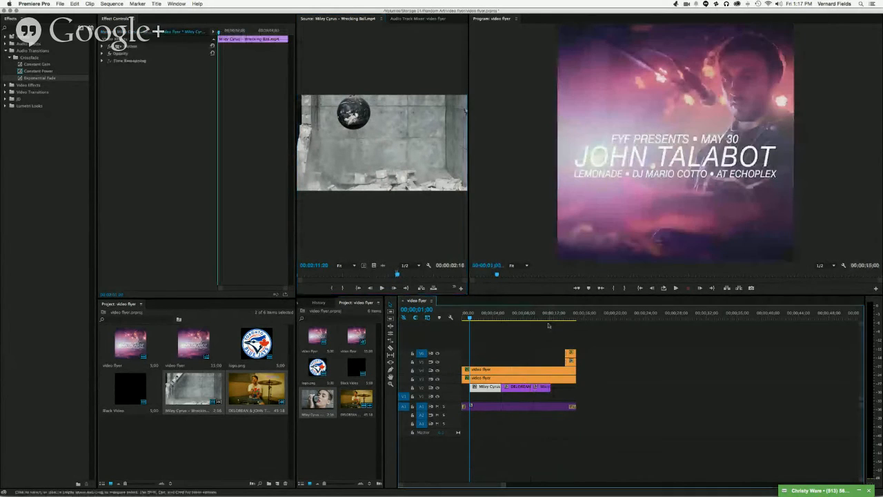
- Shift the second Wrecking Ball clip to end at 00;00;12;11, extend the DELOREAN clip to meet it, and return to the sequence start
{"action": "left_click", "coordinate": [550, 318]}
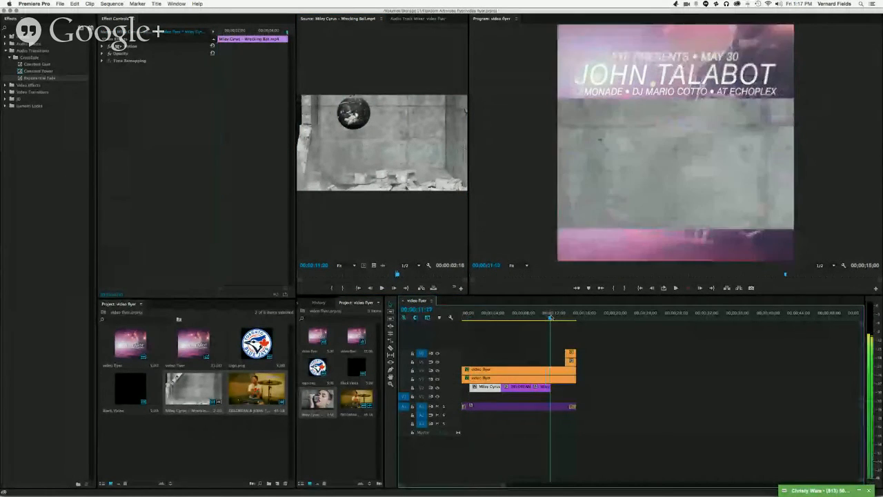
{"action": "left_click_drag", "start_coordinate": [549, 317], "coordinate": [556, 317]}
{"action": "left_click_drag", "start_coordinate": [540, 387], "coordinate": [536, 388]}
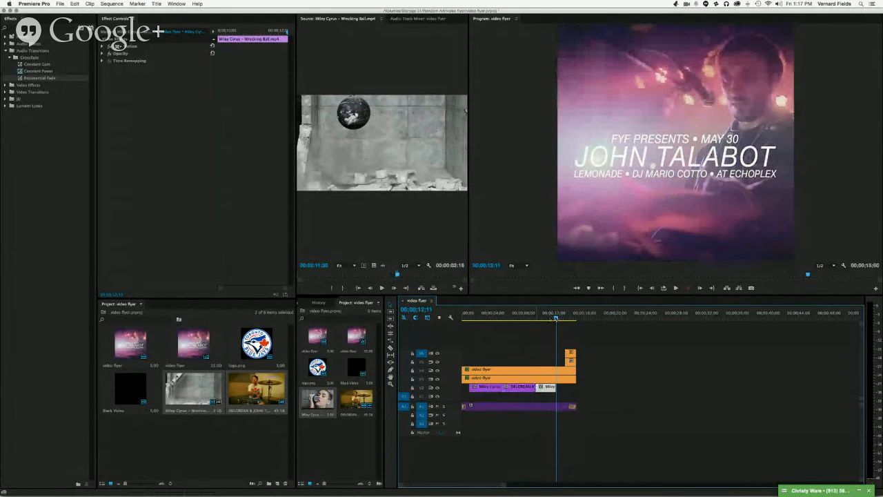
{"action": "left_click_drag", "start_coordinate": [555, 316], "coordinate": [461, 314]}
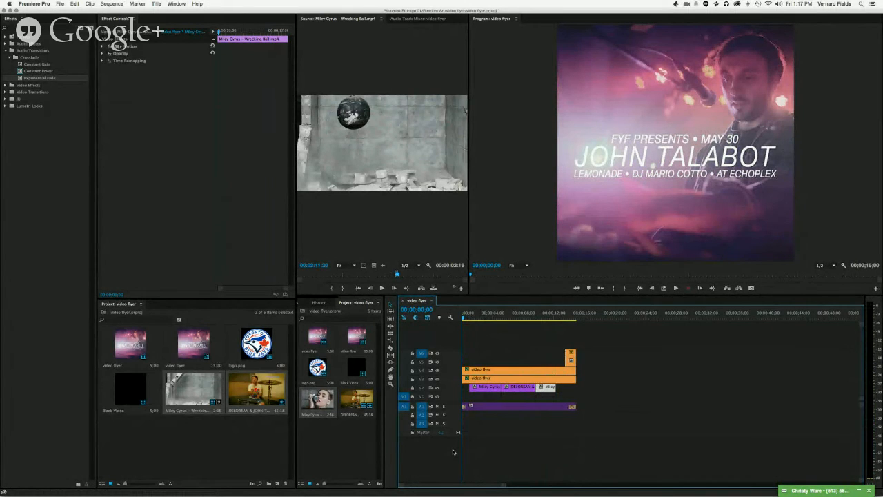
- Queue an H.264 export of the sequence as video flyer in the video flyer folder and encode it in Adobe Media Encoder
{"action": "key", "text": "super+m"}
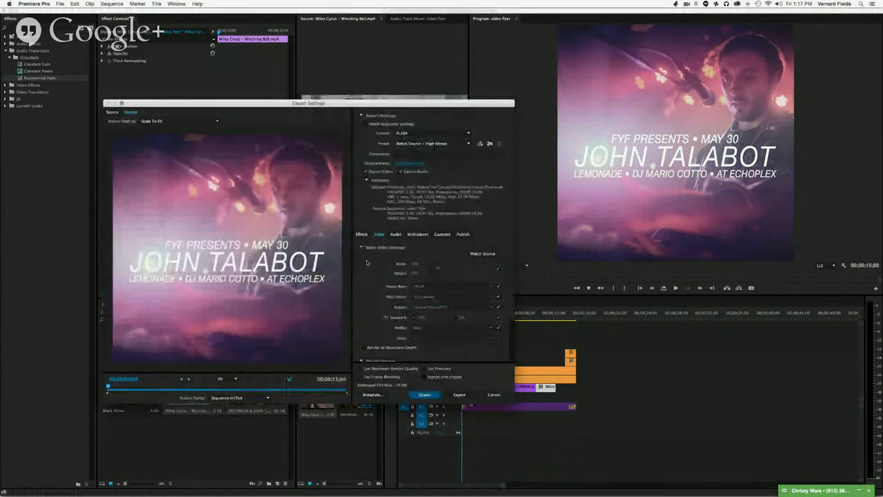
{"action": "left_click", "coordinate": [411, 165]}
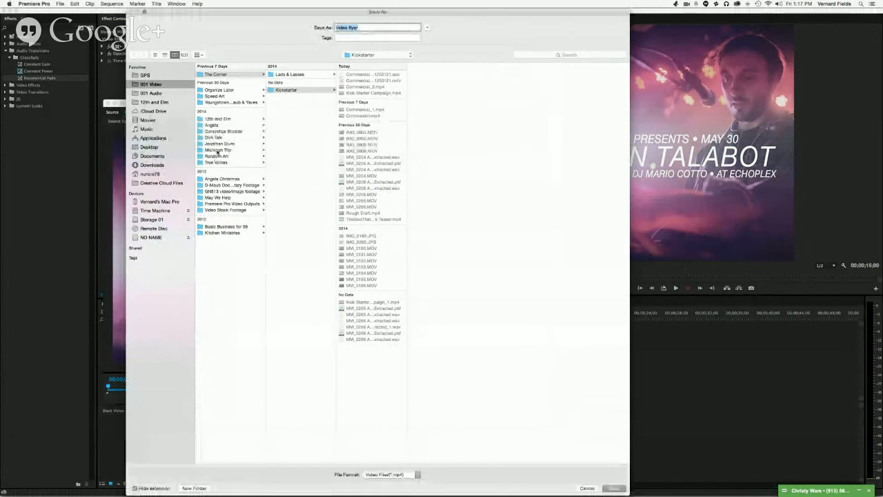
{"action": "left_click", "coordinate": [371, 55]}
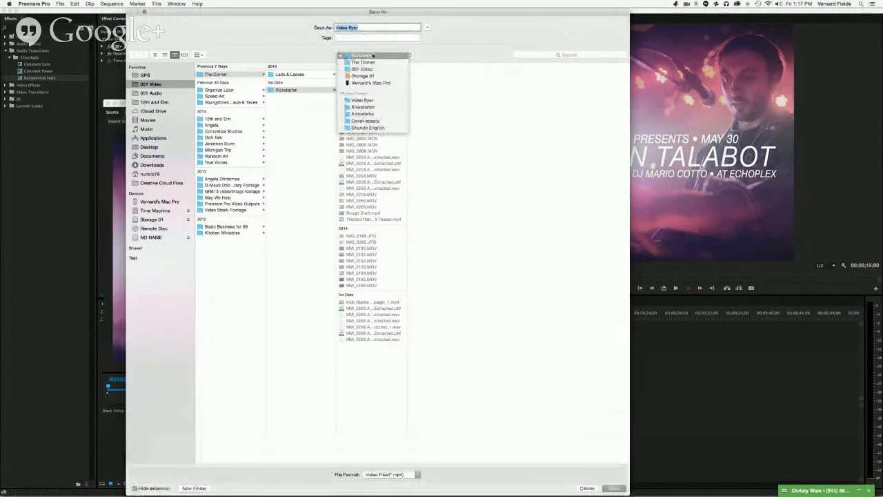
{"action": "left_click", "coordinate": [363, 100]}
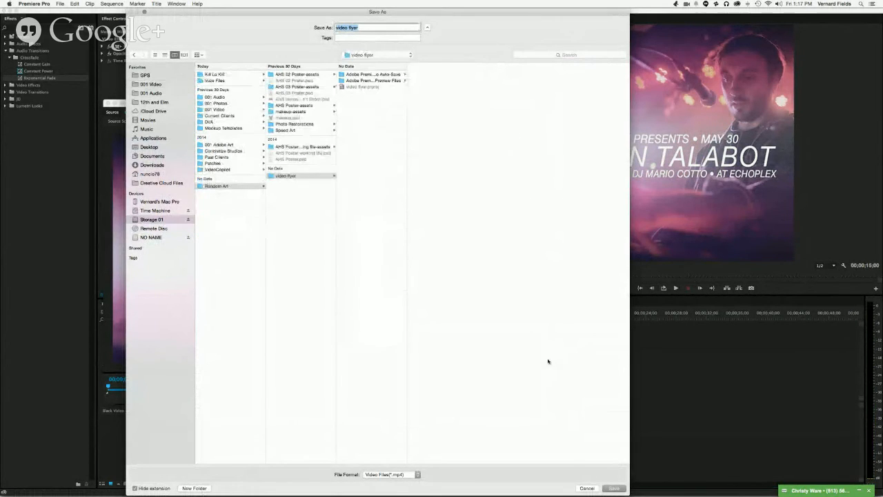
{"action": "left_click", "coordinate": [616, 488]}
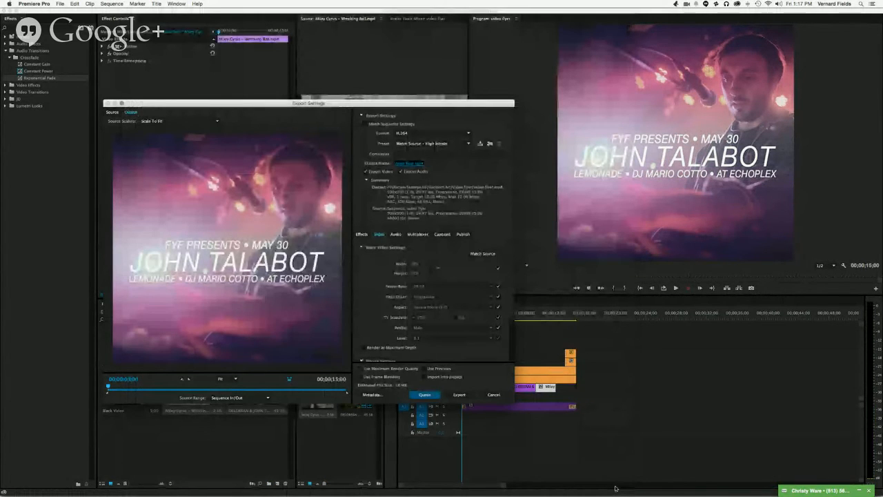
{"action": "left_click", "coordinate": [424, 394]}
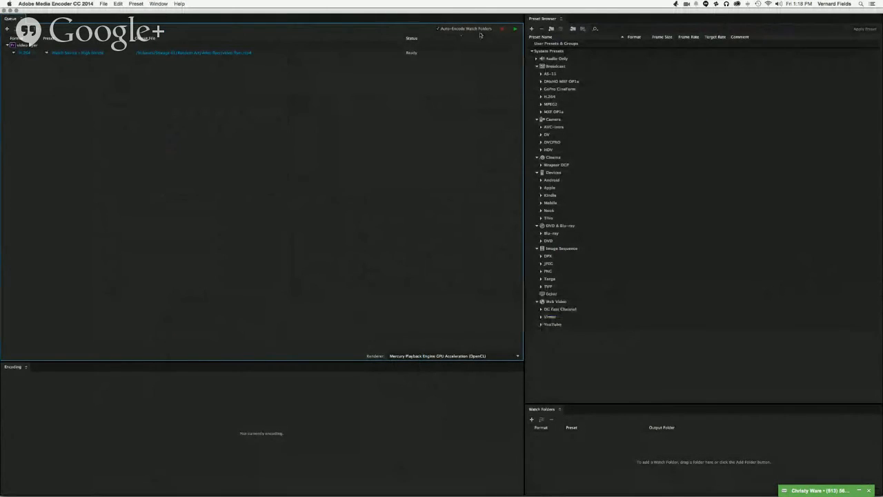
{"action": "left_click", "coordinate": [514, 31]}
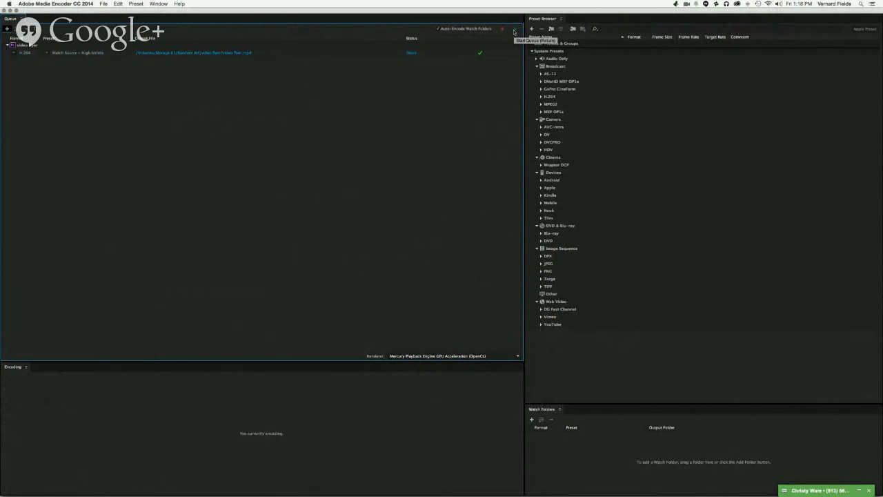
- Reveal the exported video flyer.mp4 in Finder and preview it through to the end
{"action": "left_click", "coordinate": [235, 53]}
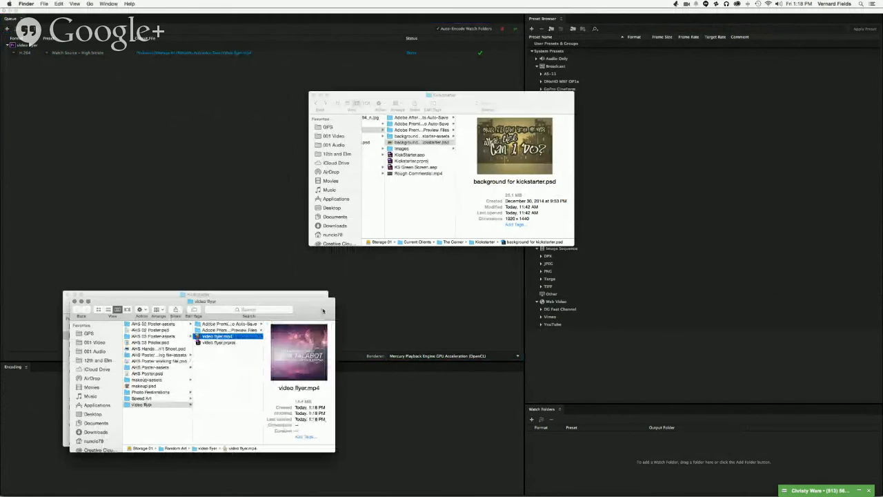
{"action": "key", "text": "super+Tab"}
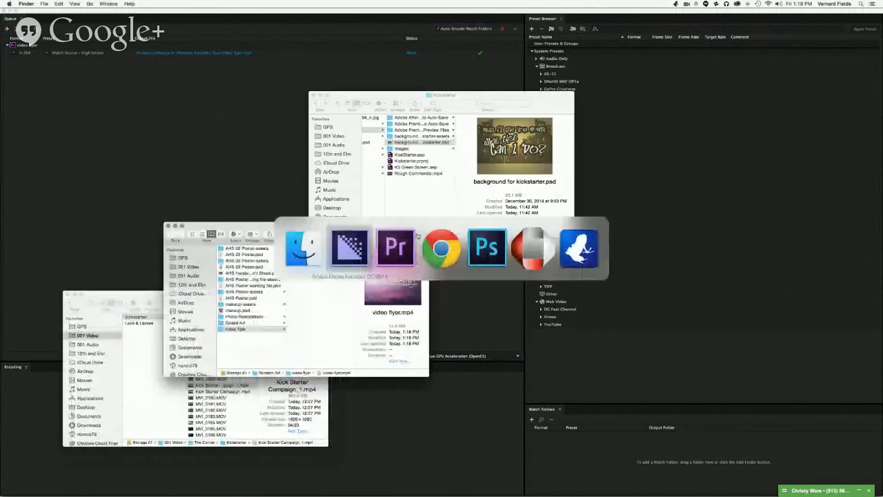
{"action": "key", "text": "super+shift+Tab"}
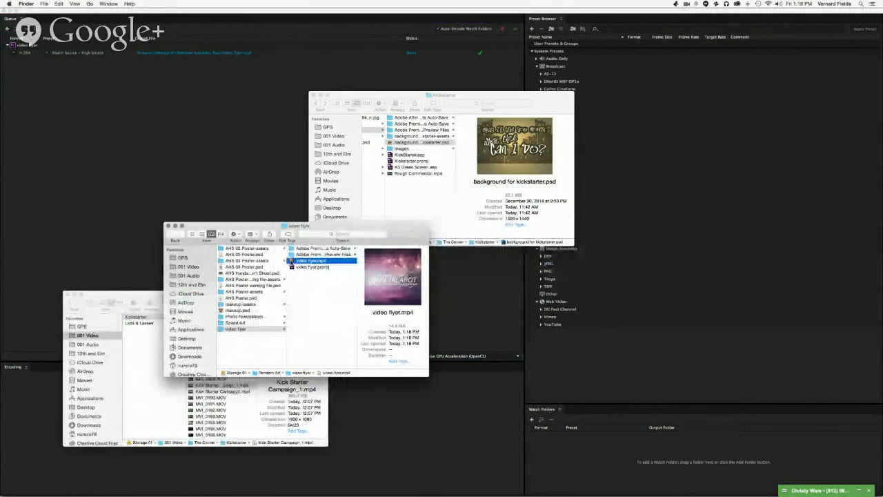
{"action": "key", "text": "space"}
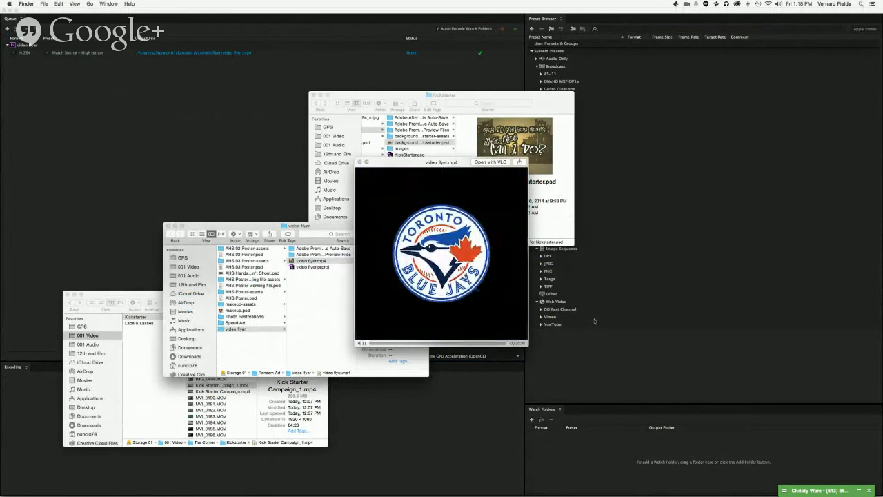
{"action": "key", "text": "space"}
- Switch back to Premiere Pro and scale the first Wrecking Ball clip down to 47 so the face fits between the flyer halves
{"action": "key", "text": "super+Tab"}
{"action": "key", "text": "super+Tab"}
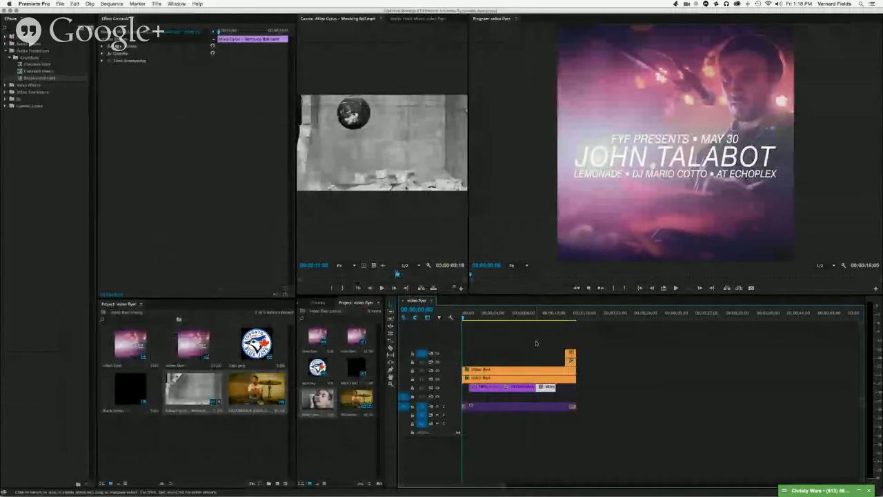
{"action": "key", "text": "space"}
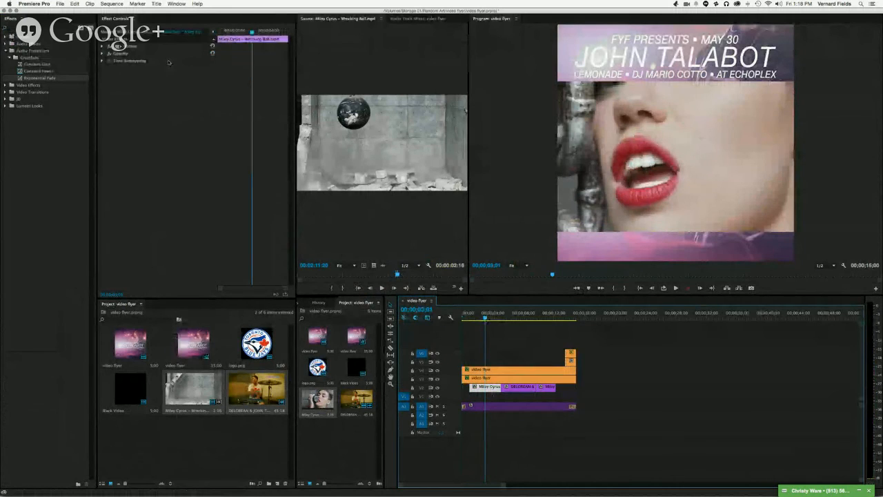
{"action": "left_click", "coordinate": [102, 47]}
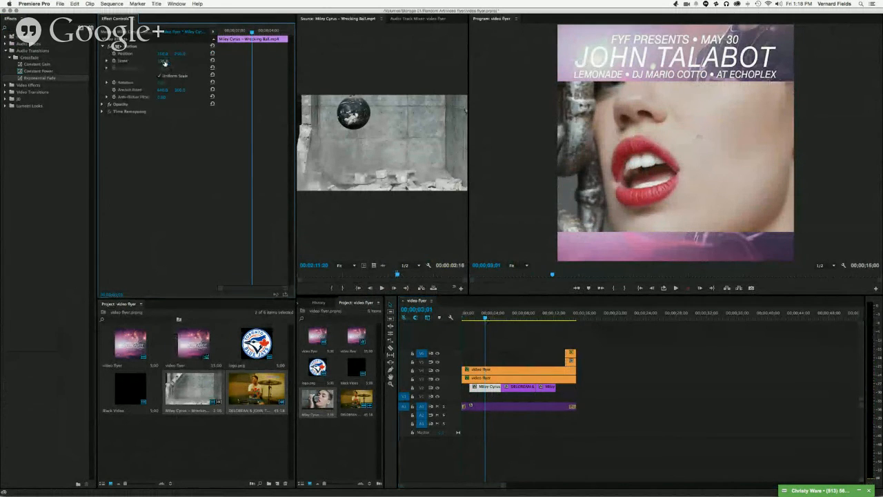
{"action": "mouse_move", "coordinate": [165, 62]}
{"action": "left_mouse_down"}
{"action": "mouse_move", "coordinate": [179, 55]}
{"action": "mouse_move", "coordinate": [164, 54]}
{"action": "mouse_move", "coordinate": [166, 62]}
{"action": "left_mouse_up"}
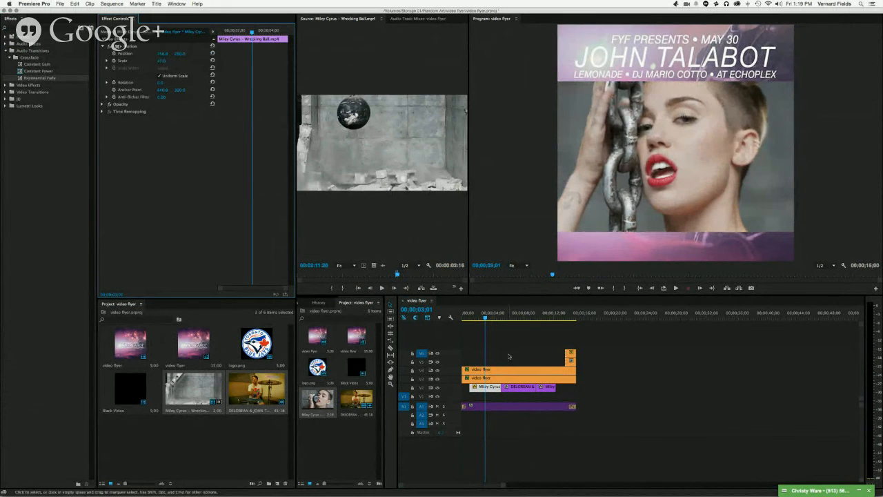
- Scale the DELOREAN clip down to about half size so the drummer fits between the flyer halves
{"action": "left_click", "coordinate": [523, 388]}
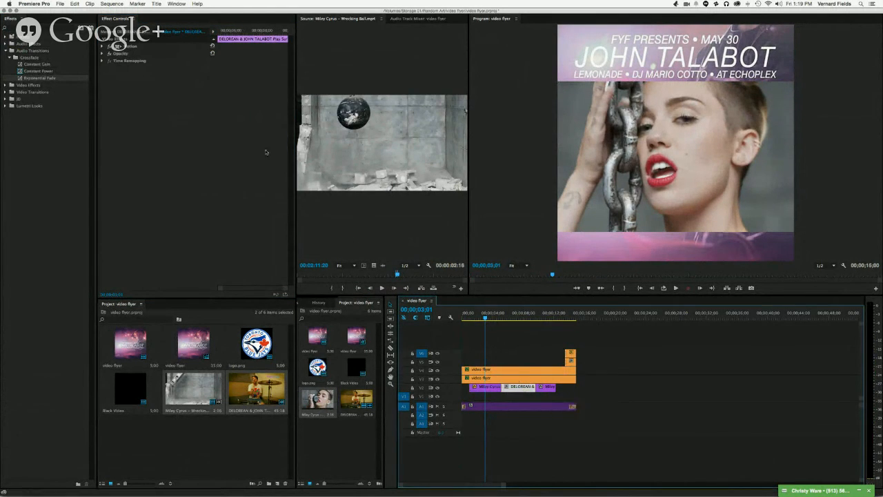
{"action": "left_click", "coordinate": [102, 47]}
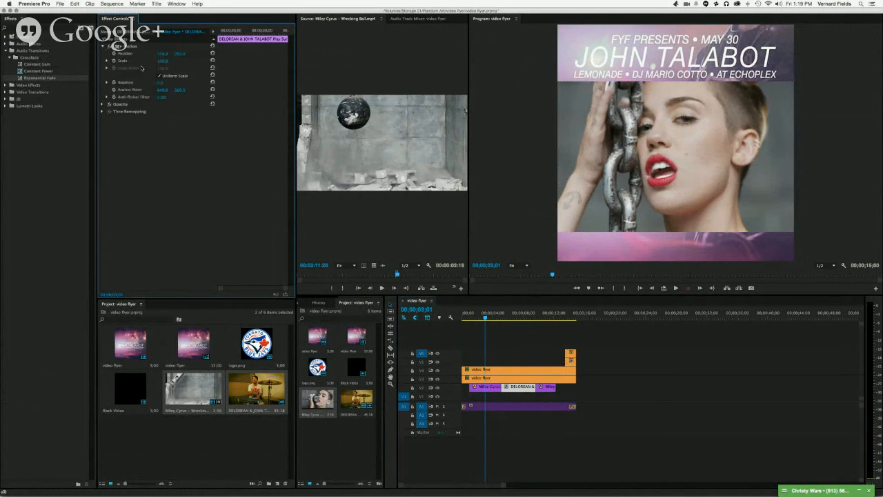
{"action": "left_click", "coordinate": [508, 312]}
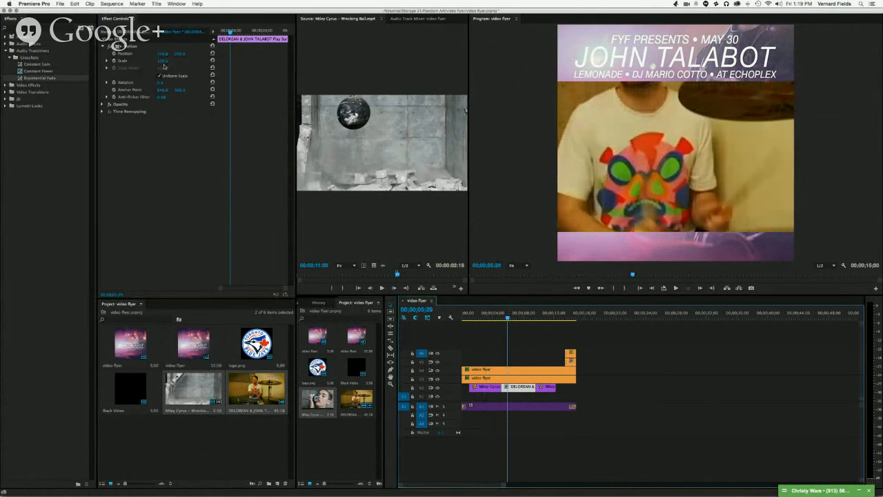
{"action": "left_click_drag", "start_coordinate": [163, 62], "coordinate": [180, 54]}
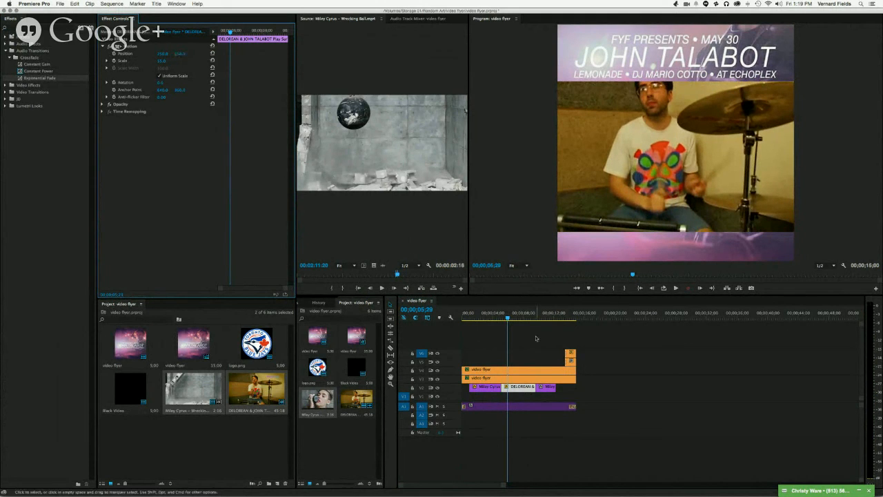
- Scale the last Wrecking Ball clip down to about 45 and adjust its vertical position so the shot fits between the flyer halves
{"action": "left_click", "coordinate": [547, 316]}
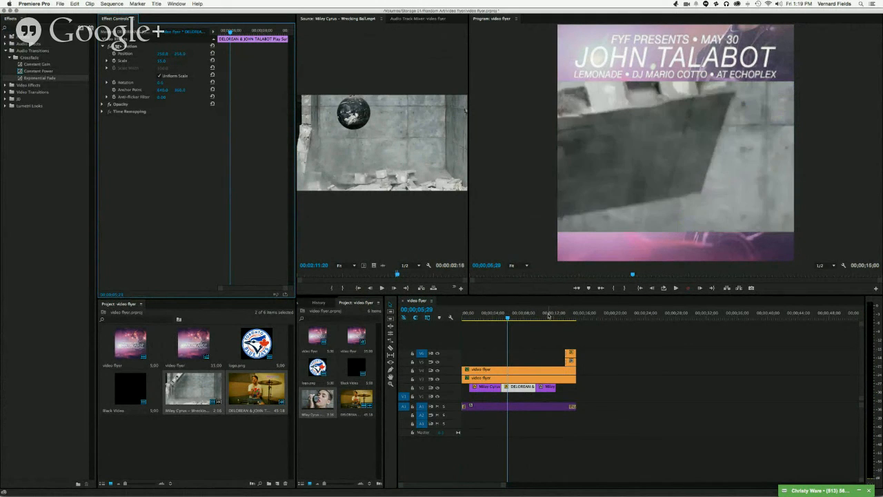
{"action": "left_click", "coordinate": [546, 388]}
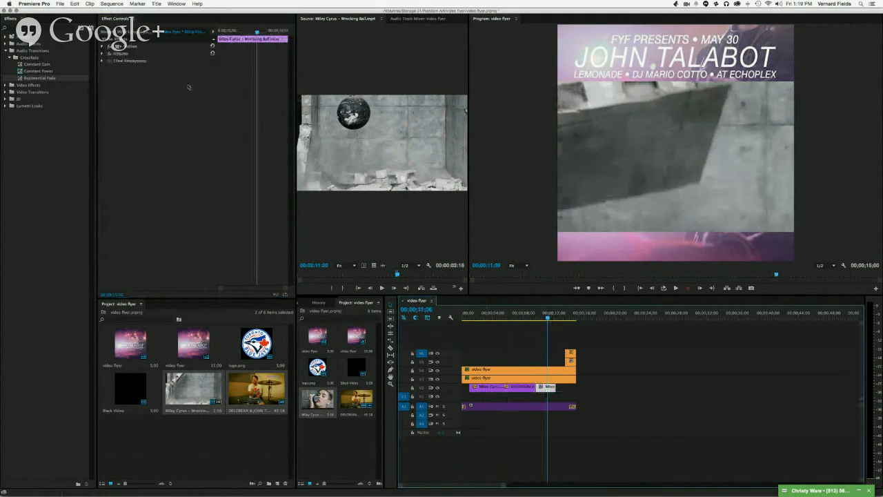
{"action": "left_click", "coordinate": [103, 46]}
{"action": "left_click_drag", "start_coordinate": [161, 60], "coordinate": [179, 54]}
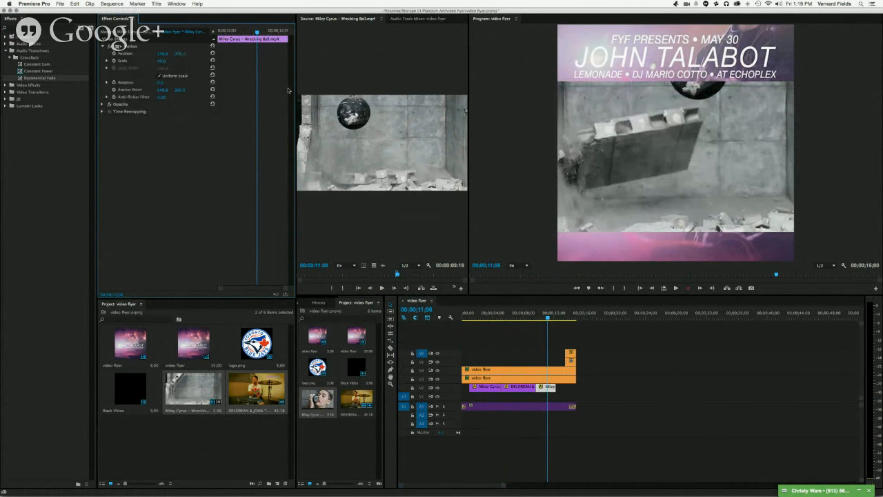
- Queue an H.264 export of the revised sequence as video flyer_1.mp4 and encode it in Adobe Media Encoder
{"action": "left_click", "coordinate": [446, 308]}
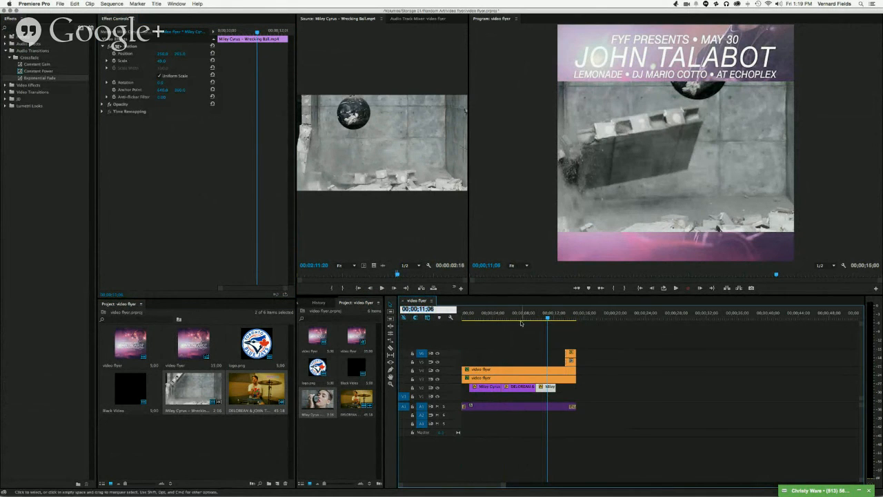
{"action": "key", "text": "super+m"}
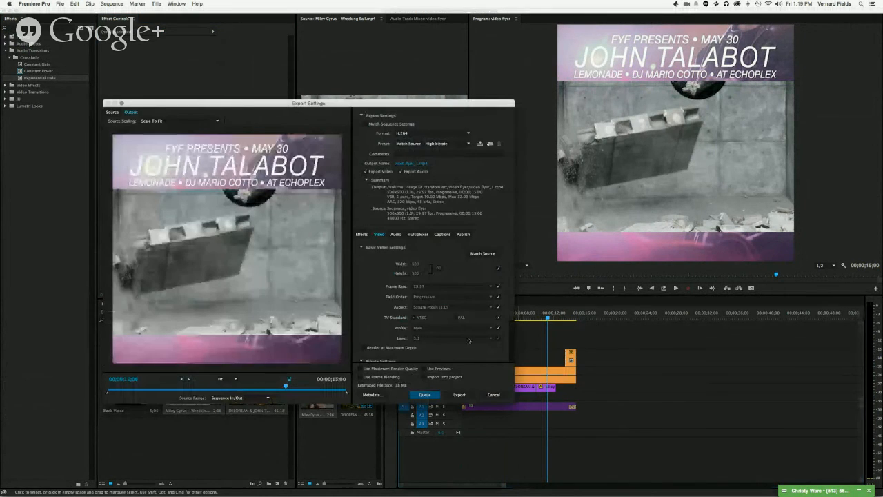
{"action": "left_click", "coordinate": [426, 393]}
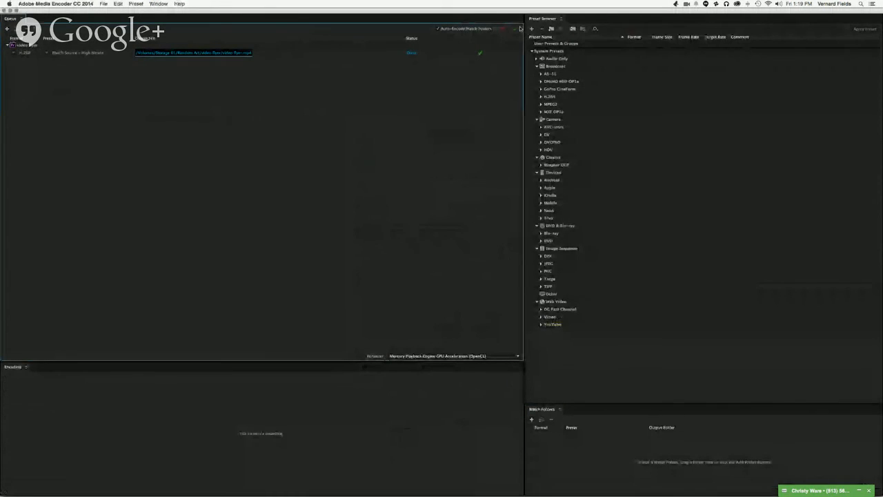
{"action": "left_click", "coordinate": [515, 29]}
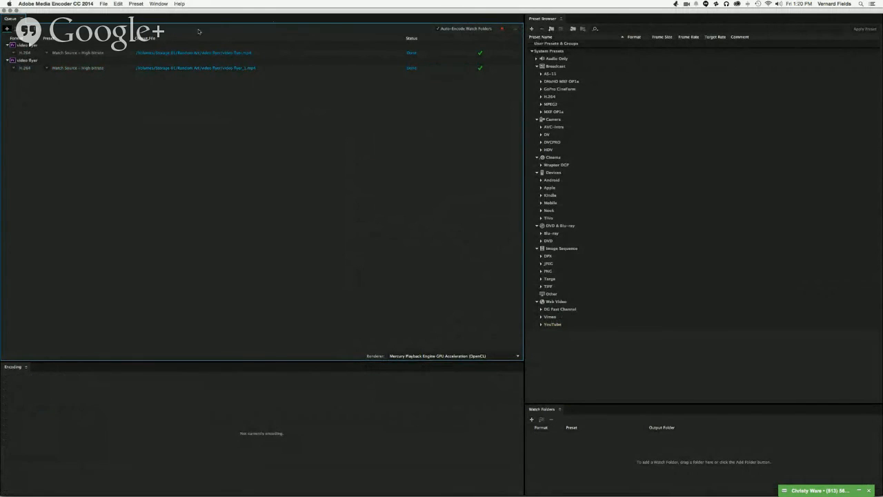
- Reveal the exported video flyer_1.mp4 in Finder and preview it through to the ending logo
{"action": "left_click", "coordinate": [228, 67]}
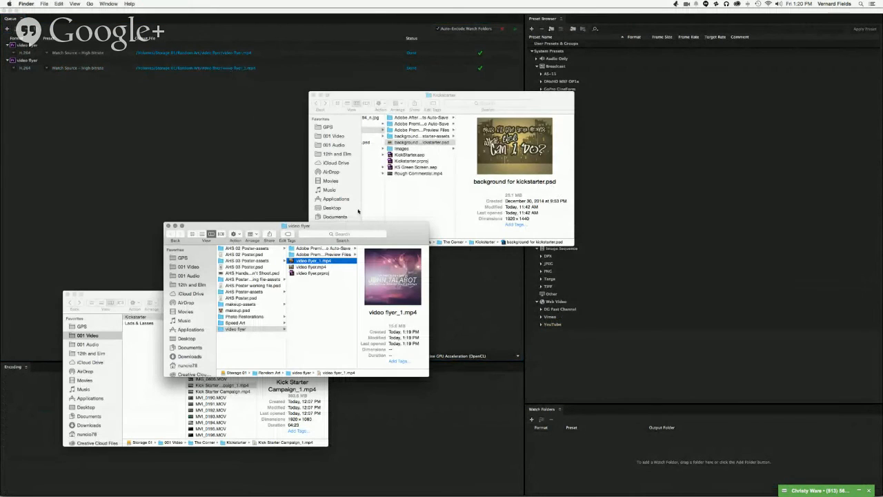
{"action": "key", "text": "space"}
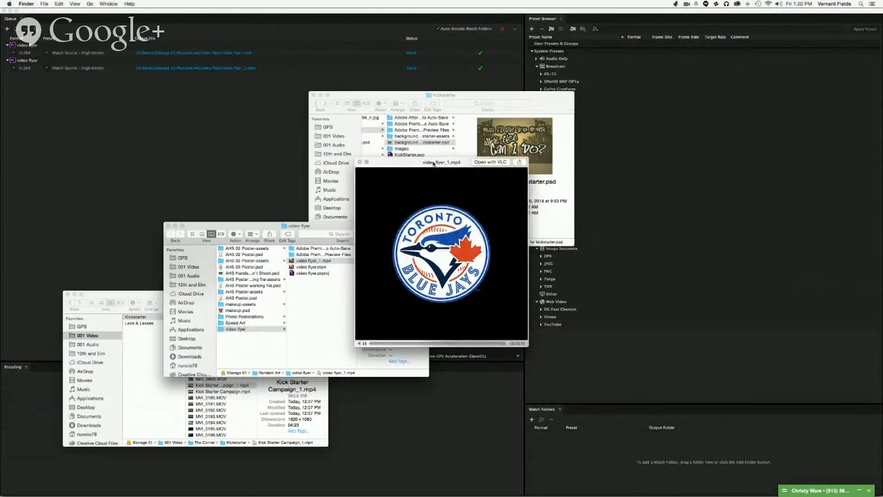
{"action": "key", "text": "space"}
- Switch to Chrome and bring the Google Hangouts broadcast window to the front
{"action": "key", "text": "super+Tab"}
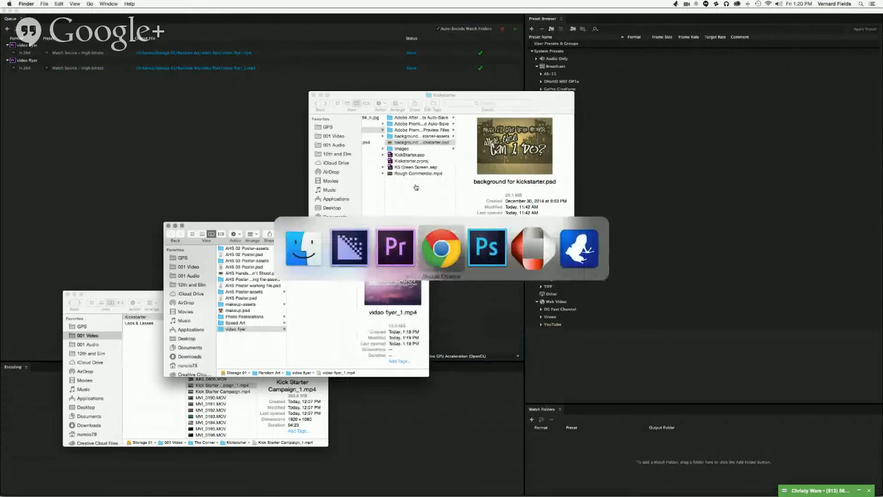
{"action": "key", "text": "ctrl+Down"}
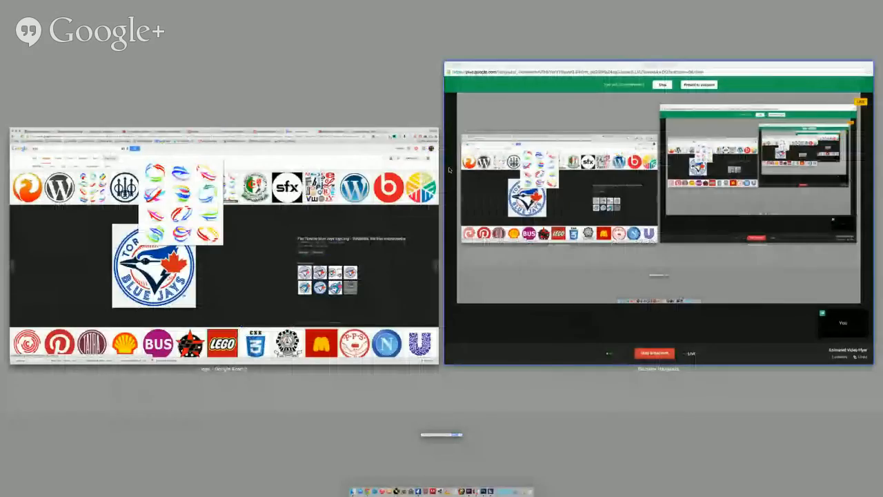
{"action": "left_click", "coordinate": [448, 170]}
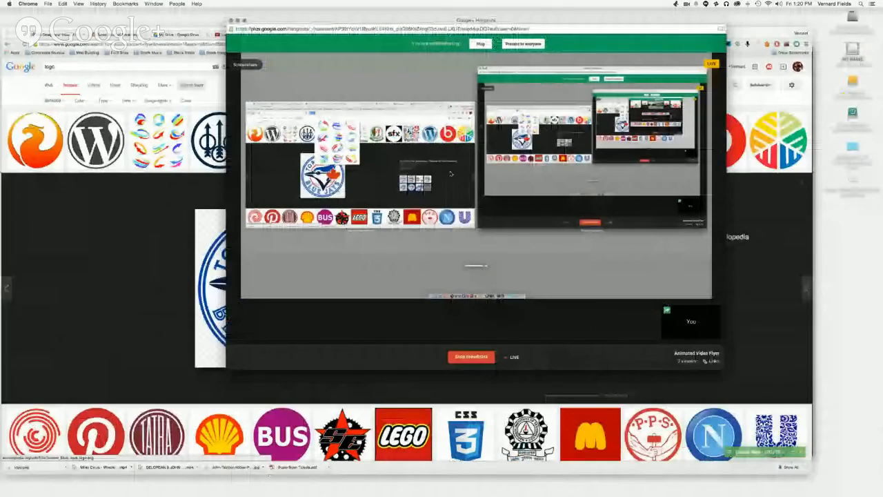